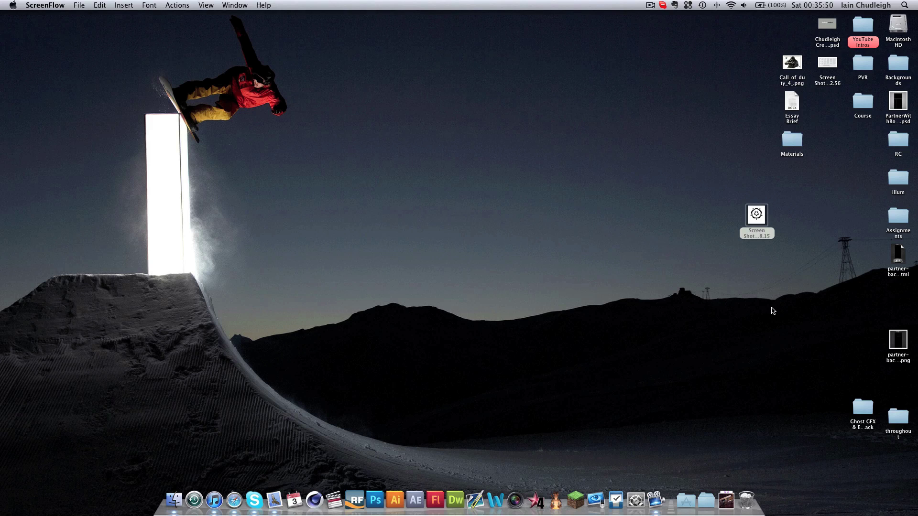
# Preview the black-and-white rosette logo screenshot stored on the desktop, then close the preview.
pyautogui.press('super+Tab')
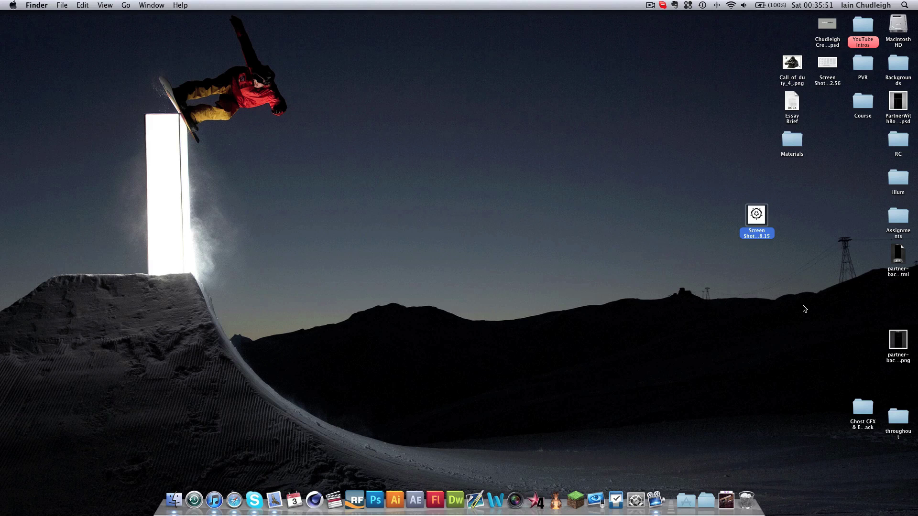
pyautogui.click(778, 297)
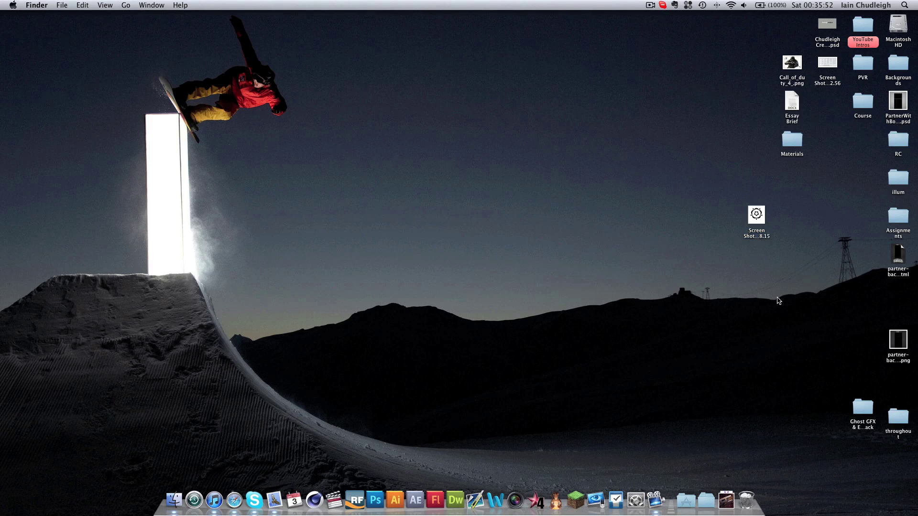
pyautogui.click(759, 218)
pyautogui.press('space')
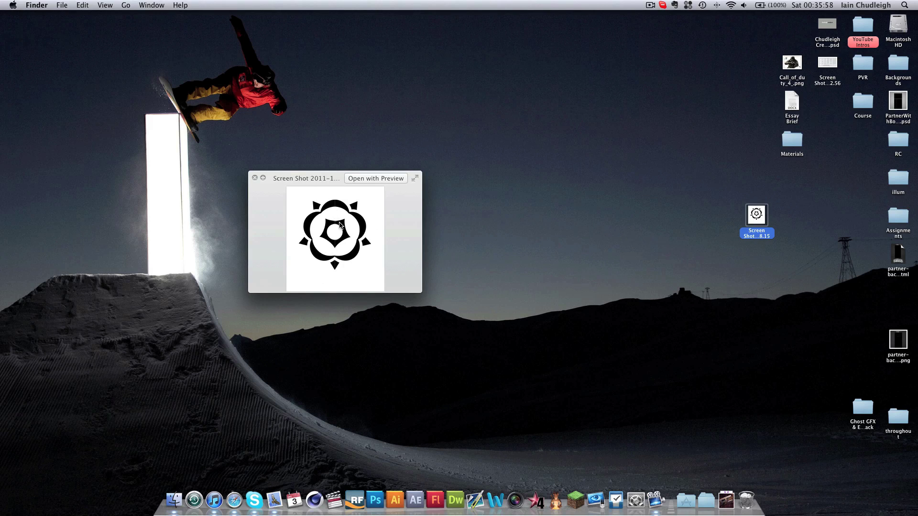
pyautogui.press('space')
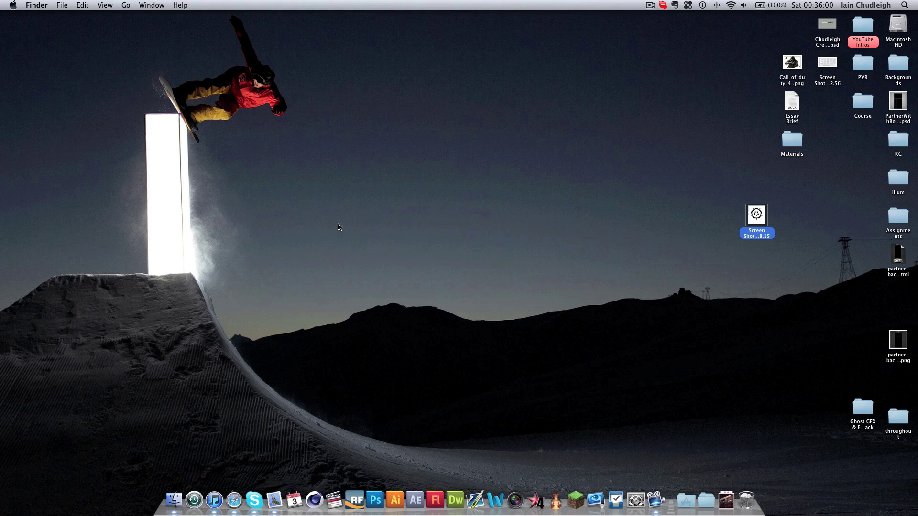
pyautogui.click(440, 208)
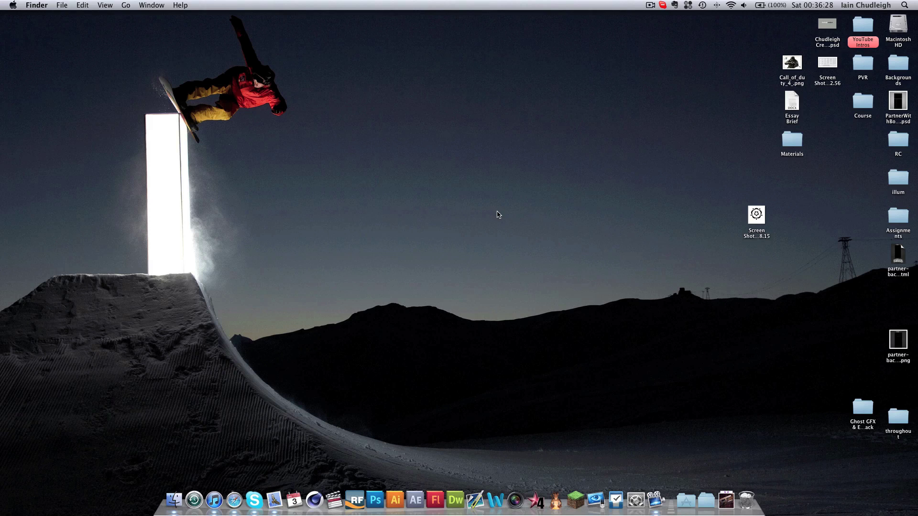
# Open the rosette logo screenshot from the desktop in Photoshop and show it in full-screen mode.
pyautogui.click(756, 219)
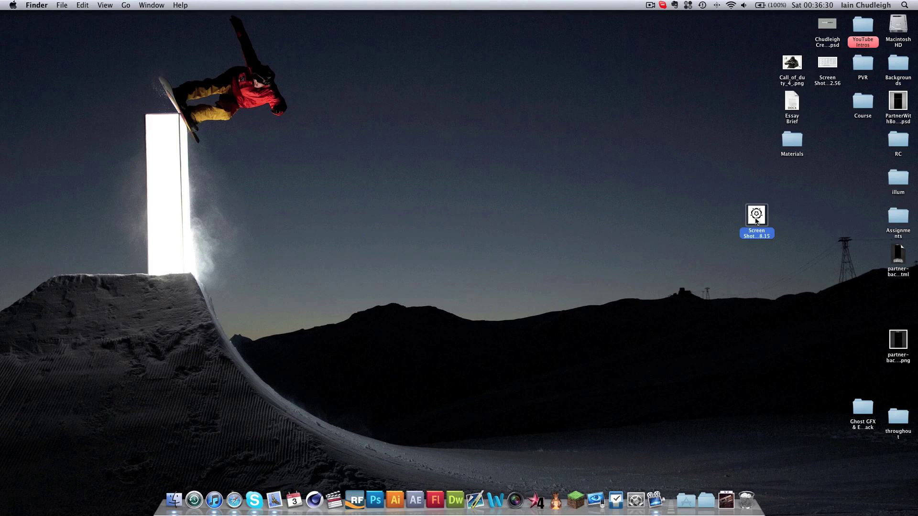
pyautogui.press('space')
pyautogui.press('space')
pyautogui.moveTo(756, 218); pyautogui.dragTo(372, 492)
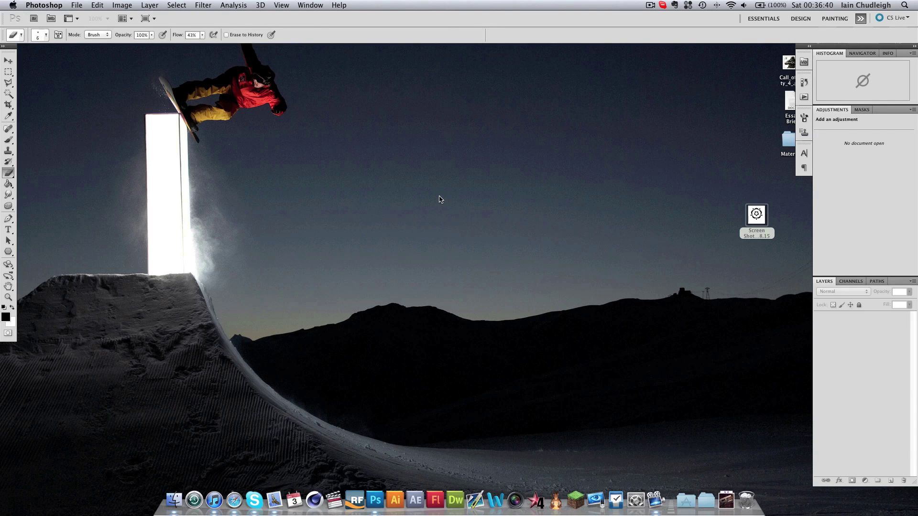
pyautogui.press('f')
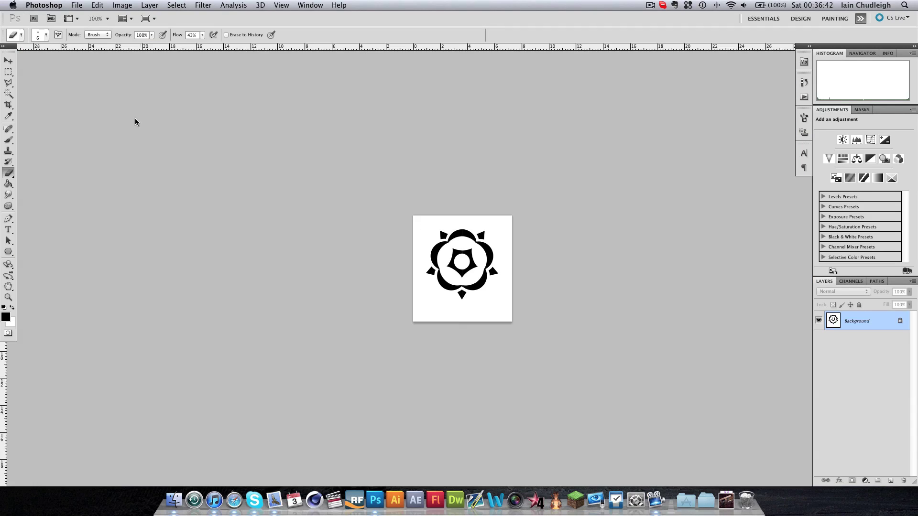
# Trace the right half of the rosette's outer petal outline with the Pen tool, from the top centre to the bottom centre.
pyautogui.keyDown('alt'); pyautogui.scroll(5, 467, 244); pyautogui.keyUp('alt')
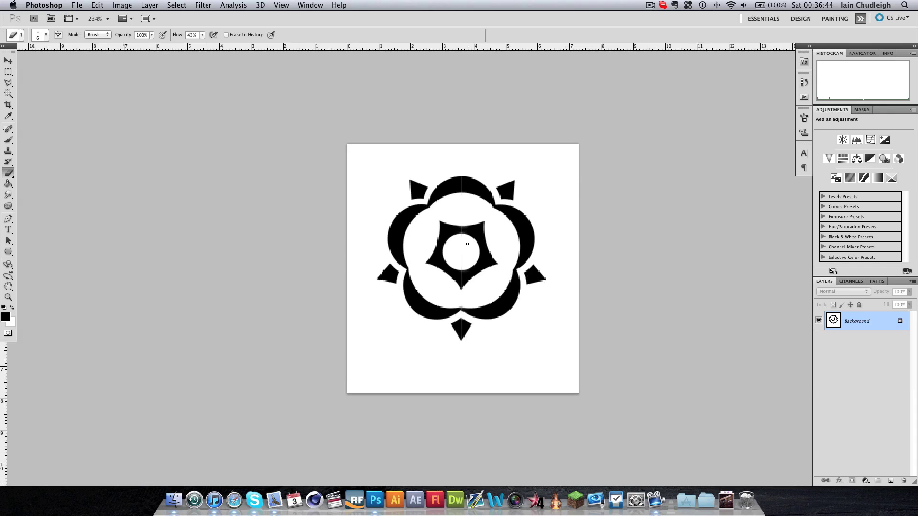
pyautogui.keyDown('alt'); pyautogui.scroll(2, 467, 244); pyautogui.keyUp('alt')
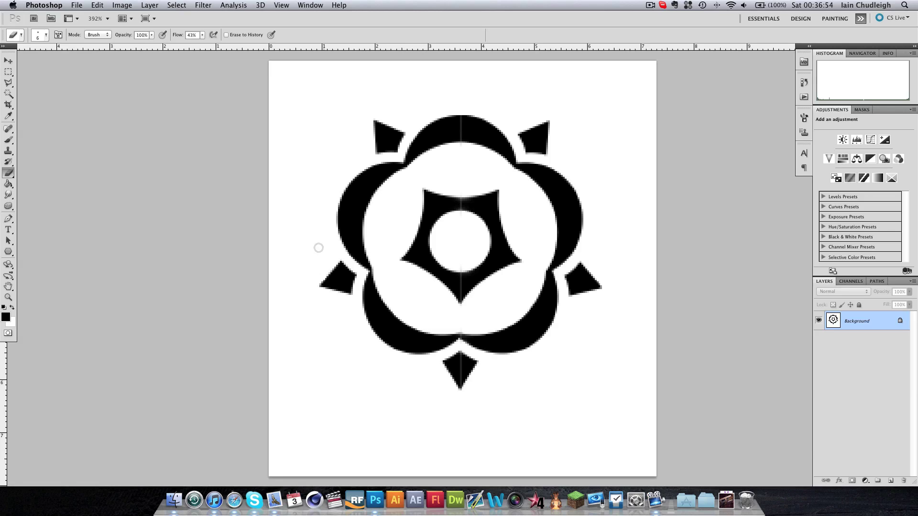
pyautogui.click(8, 222)
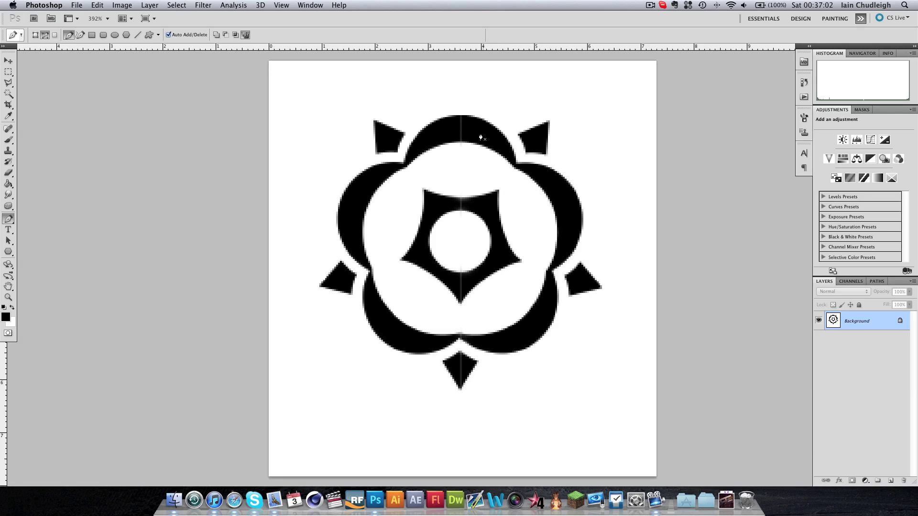
pyautogui.click(461, 116)
pyautogui.moveTo(503, 138); pyautogui.dragTo(517, 157)
pyautogui.click(516, 166)
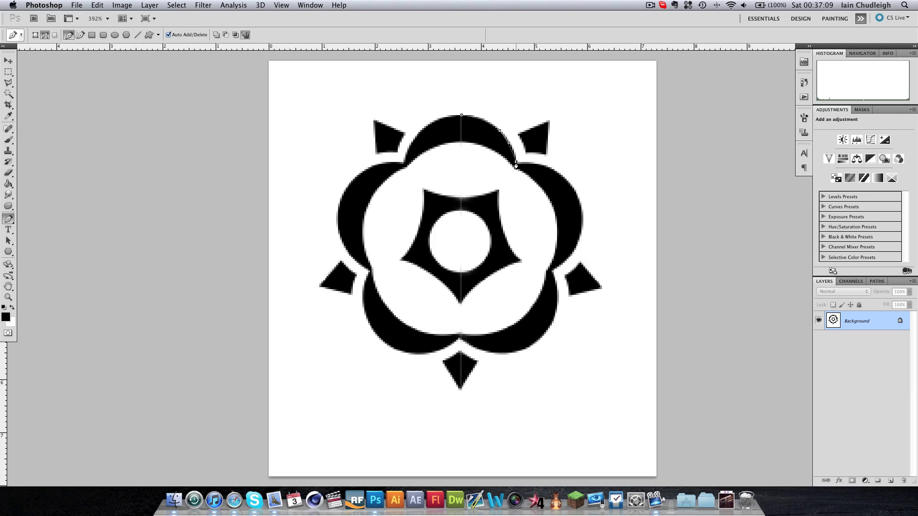
pyautogui.click(550, 166)
pyautogui.moveTo(577, 191); pyautogui.dragTo(583, 214)
pyautogui.moveTo(576, 251); pyautogui.dragTo(568, 259)
pyautogui.moveTo(554, 321); pyautogui.dragTo(493, 355)
pyautogui.click(460, 337)
# Trace the left half of the outer petal outline up to the top centre and close the path.
pyautogui.moveTo(460, 341); pyautogui.dragTo(397, 352)
pyautogui.click(369, 321)
pyautogui.moveTo(369, 321); pyautogui.dragTo(366, 312)
pyautogui.click(366, 285)
pyautogui.click(370, 271)
pyautogui.moveTo(339, 237); pyautogui.dragTo(336, 222)
pyautogui.moveTo(344, 190); pyautogui.dragTo(384, 162)
pyautogui.click(405, 164)
pyautogui.click(426, 127)
pyautogui.moveTo(428, 126); pyautogui.dragTo(464, 120)
pyautogui.keyDown('ctrl'); pyautogui.click(467, 117); pyautogui.keyUp('ctrl')
pyautogui.keyDown('ctrl'); pyautogui.click(541, 145); pyautogui.keyUp('ctrl')
# Trace the right half of the petals' inner edge with the Pen tool, from the top centre to the bottom centre.
pyautogui.click(462, 142)
pyautogui.moveTo(488, 144); pyautogui.dragTo(529, 311)
pyautogui.click(513, 168)
pyautogui.press('super+z')
pyautogui.click(536, 304)
pyautogui.moveTo(501, 335); pyautogui.dragTo(481, 336)
pyautogui.click(461, 336)
# Trace the left half of the petals' inner edge back to the top centre and close the path.
pyautogui.moveTo(422, 334); pyautogui.dragTo(408, 326)
pyautogui.click(384, 306)
pyautogui.press('super+z')
pyautogui.press('super+z')
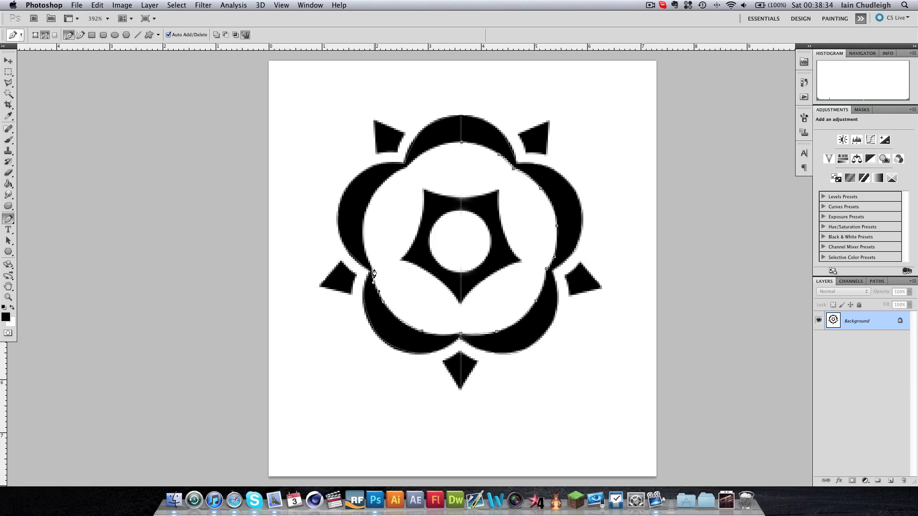
pyautogui.moveTo(364, 237); pyautogui.dragTo(365, 219)
pyautogui.moveTo(370, 198); pyautogui.dragTo(405, 171)
pyautogui.moveTo(415, 155); pyautogui.dragTo(453, 144)
pyautogui.click(461, 144)
# Trace the small kite shape at the rosette's lower right with the Pen tool.
pyautogui.keyDown('alt'); pyautogui.scroll(5, 589, 283); pyautogui.keyUp('alt')
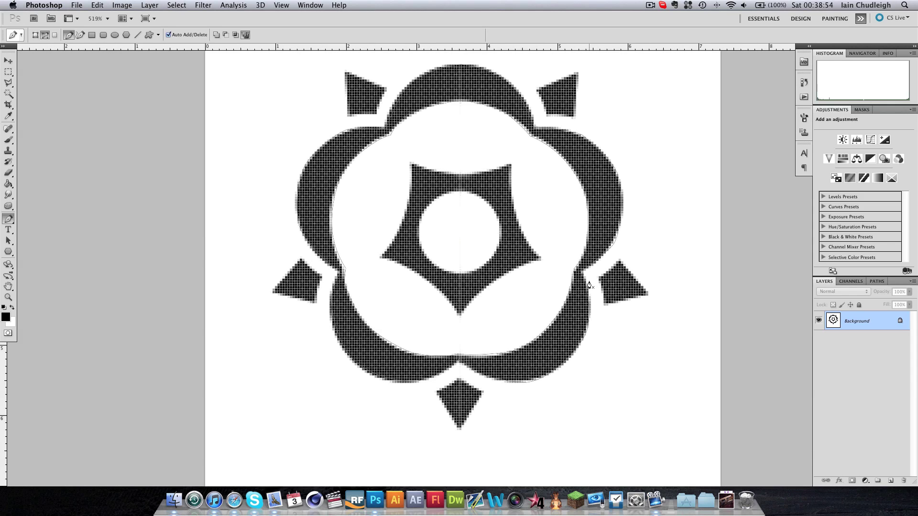
pyautogui.scroll(-2, 590, 285)
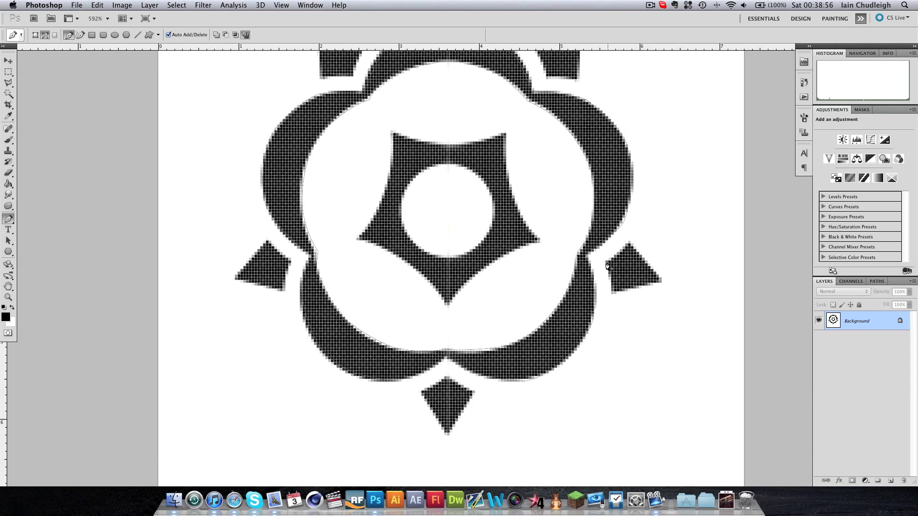
pyautogui.click(605, 263)
pyautogui.moveTo(621, 251); pyautogui.dragTo(625, 251)
pyautogui.click(629, 242)
pyautogui.click(662, 281)
# Trace the small kite shape below the rosette as a closed path.
pyautogui.scroll(-2, 569, 330)
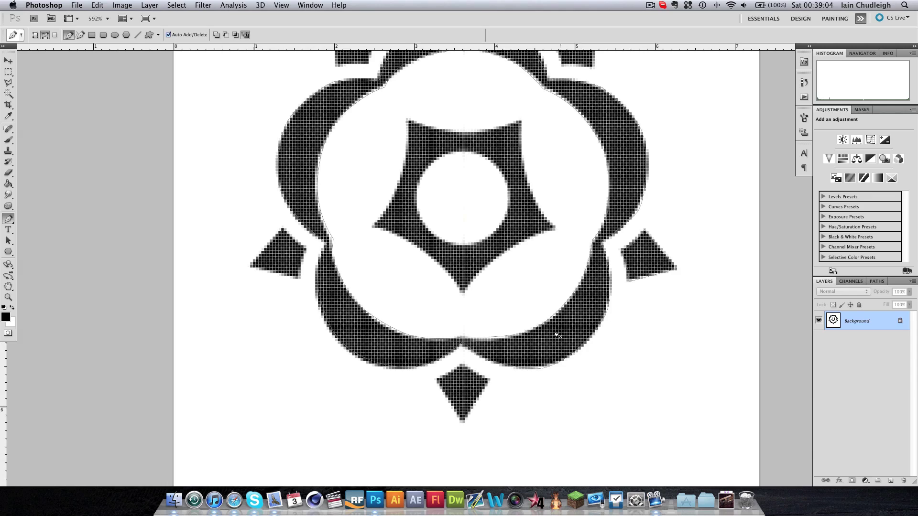
pyautogui.click(462, 365)
pyautogui.click(463, 425)
pyautogui.click(462, 365)
# Trace the small kite shape at the rosette's lower left as a closed path.
pyautogui.hscroll(-5, 393, 316)
pyautogui.scroll(2, 392, 317)
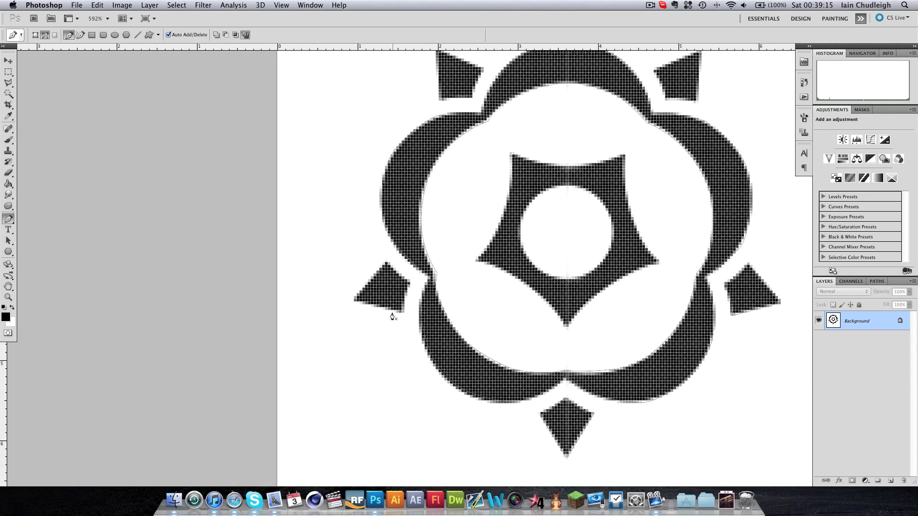
pyautogui.click(354, 299)
pyautogui.click(386, 261)
pyautogui.click(410, 282)
pyautogui.click(355, 303)
# Trace the small kite shape at the rosette's upper left with the Pen tool.
pyautogui.scroll(10, 473, 231)
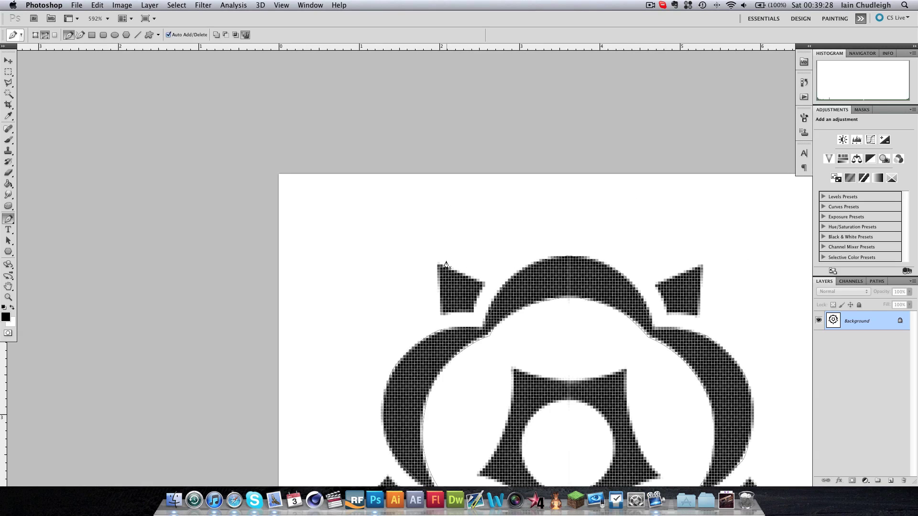
pyautogui.click(473, 310)
pyautogui.click(439, 266)
# Trace the small kite shape at the rosette's upper right as a closed path.
pyautogui.hscroll(5, 498, 278)
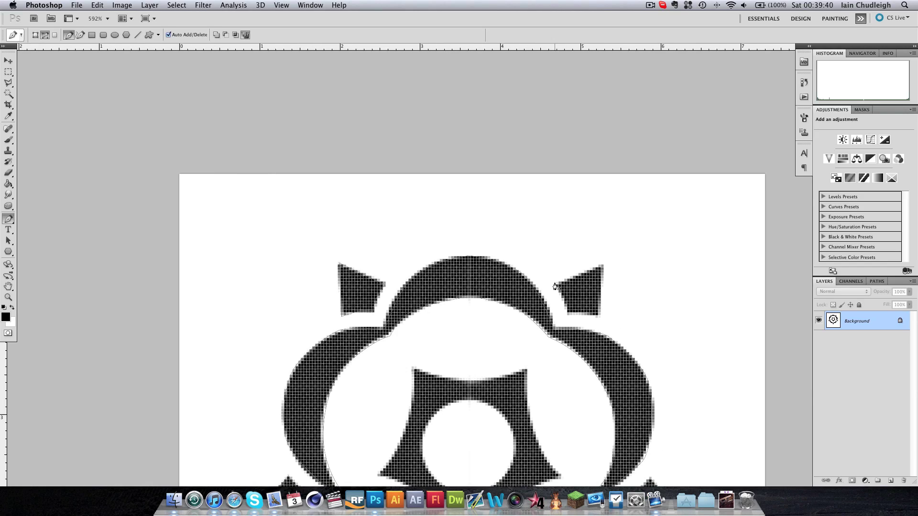
pyautogui.click(557, 285)
pyautogui.click(603, 265)
pyautogui.click(598, 314)
pyautogui.click(580, 314)
pyautogui.click(558, 287)
# Trace the curved five-pointed star in the middle of the rosette as a closed path.
pyautogui.scroll(5, 558, 287)
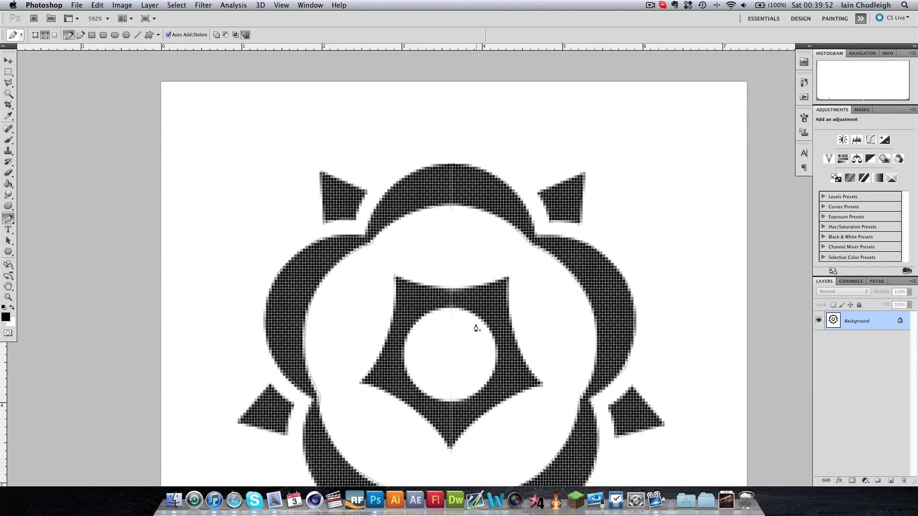
pyautogui.click(395, 276)
pyautogui.moveTo(447, 290); pyautogui.dragTo(509, 314)
pyautogui.click(543, 385)
pyautogui.moveTo(508, 401); pyautogui.dragTo(378, 391)
pyautogui.click(359, 385)
pyautogui.moveTo(385, 343); pyautogui.dragTo(386, 335)
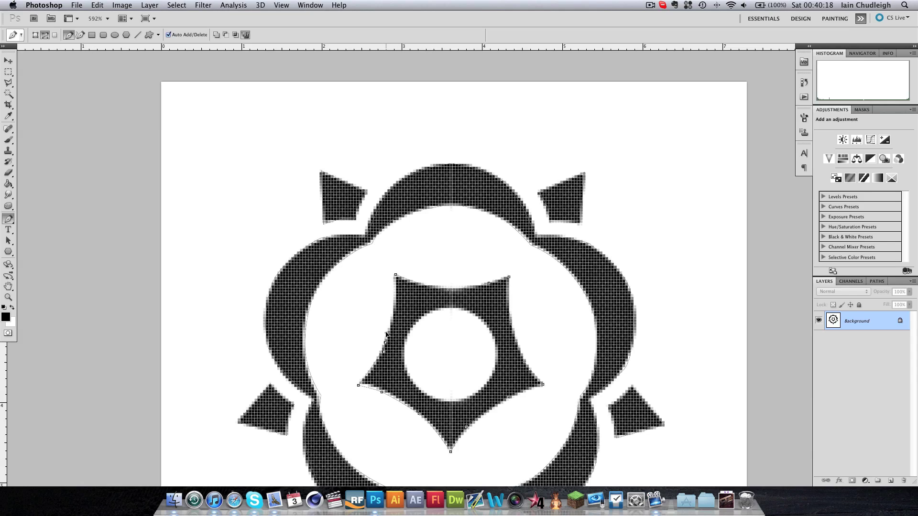
pyautogui.click(396, 280)
# Trace the white circle inside the star with the Pen tool, undoing misplaced anchor points.
pyautogui.moveTo(486, 329); pyautogui.dragTo(419, 398)
pyautogui.hscroll(2, 441, 407)
pyautogui.moveTo(397, 366); pyautogui.dragTo(395, 352)
pyautogui.press('super+z')
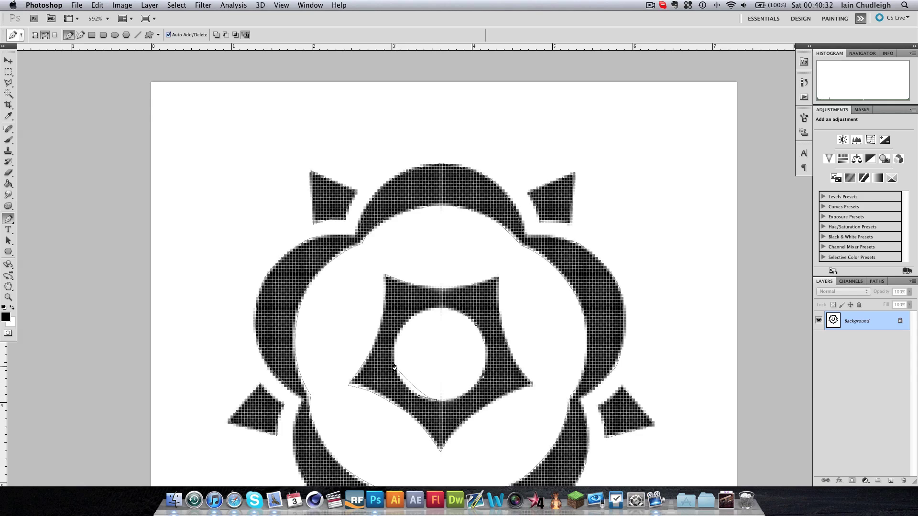
pyautogui.moveTo(407, 323); pyautogui.dragTo(460, 309)
pyautogui.press('super+z')
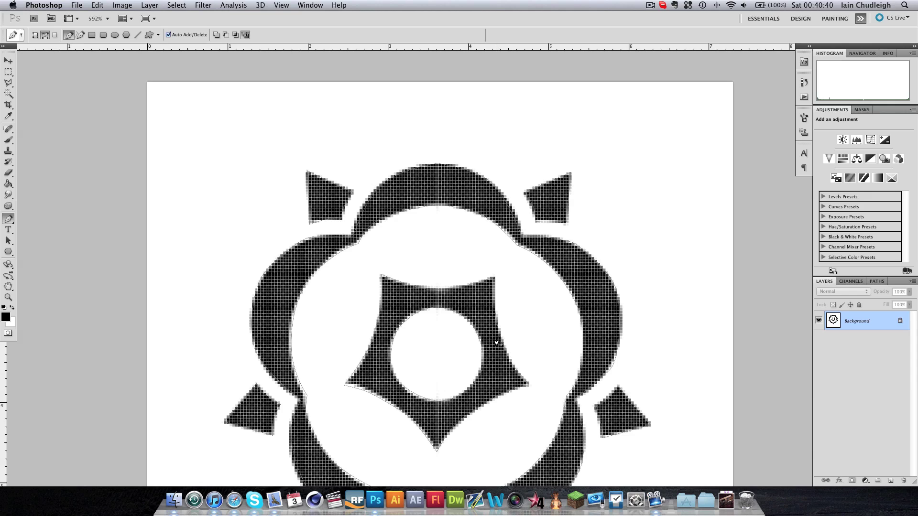
# Convert the Background into the regular layer Layer 0, and briefly hide it to check the traced paths.
pyautogui.keyDown('alt'); pyautogui.scroll(-3, 493, 344); pyautogui.keyUp('alt')
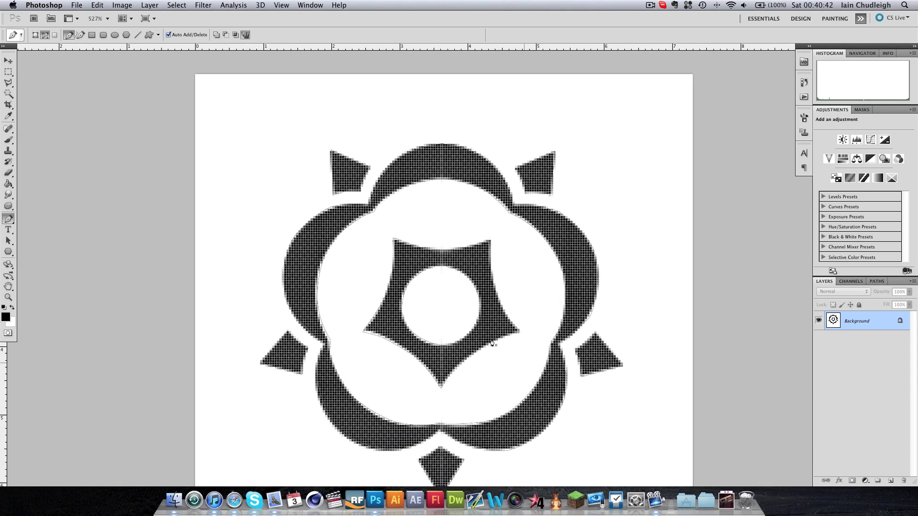
pyautogui.keyDown('alt'); pyautogui.scroll(-2, 493, 343); pyautogui.keyUp('alt')
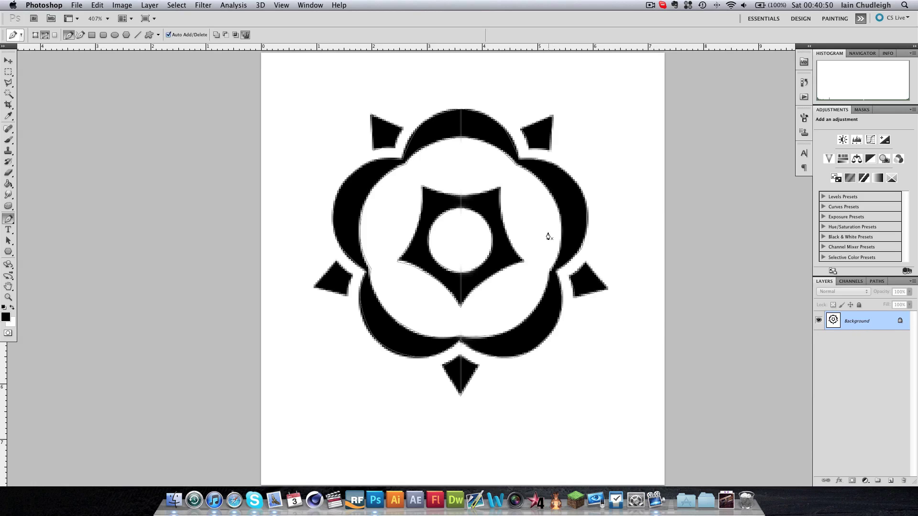
pyautogui.rightClick(863, 318)
pyautogui.click(841, 322)
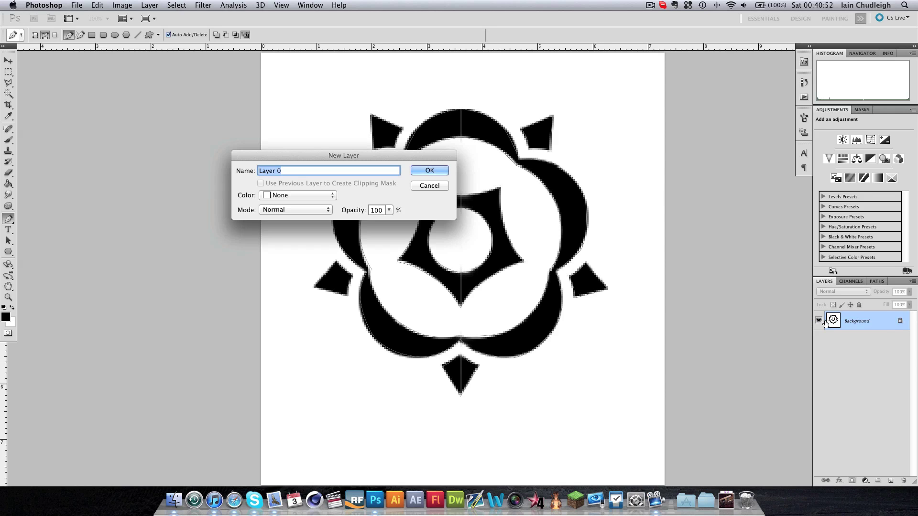
pyautogui.press('Return')
pyautogui.click(818, 321)
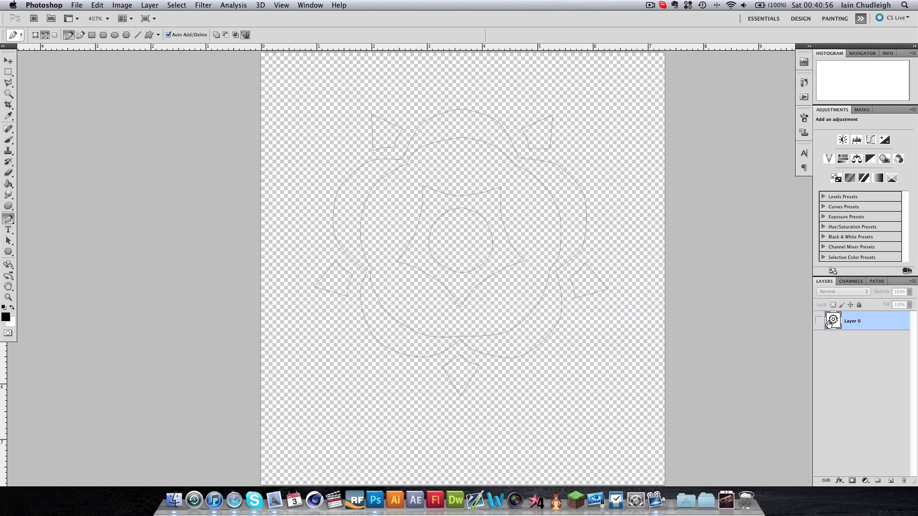
pyautogui.click(818, 322)
# Start exporting the Work Path as an Illustrator paths file.
pyautogui.click(77, 6)
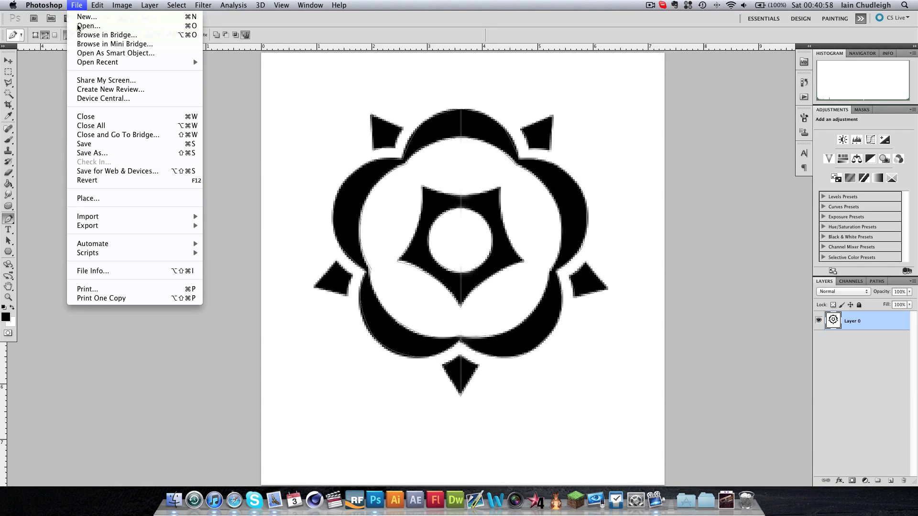
pyautogui.moveTo(129, 227)
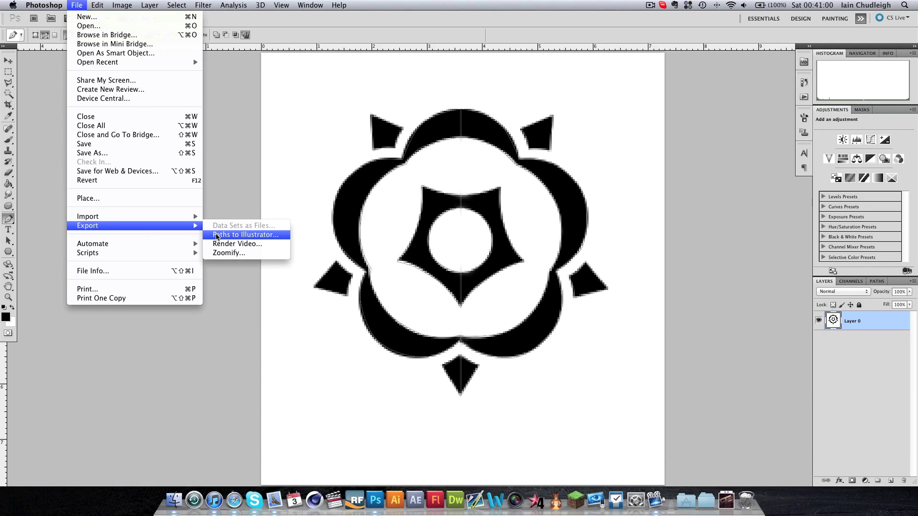
pyautogui.click(216, 236)
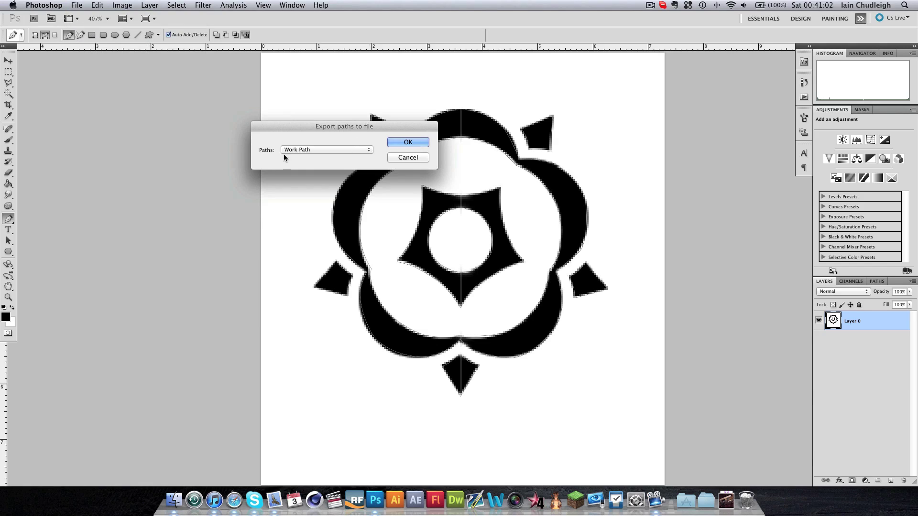
pyautogui.click(313, 150)
pyautogui.click(311, 149)
pyautogui.click(408, 143)
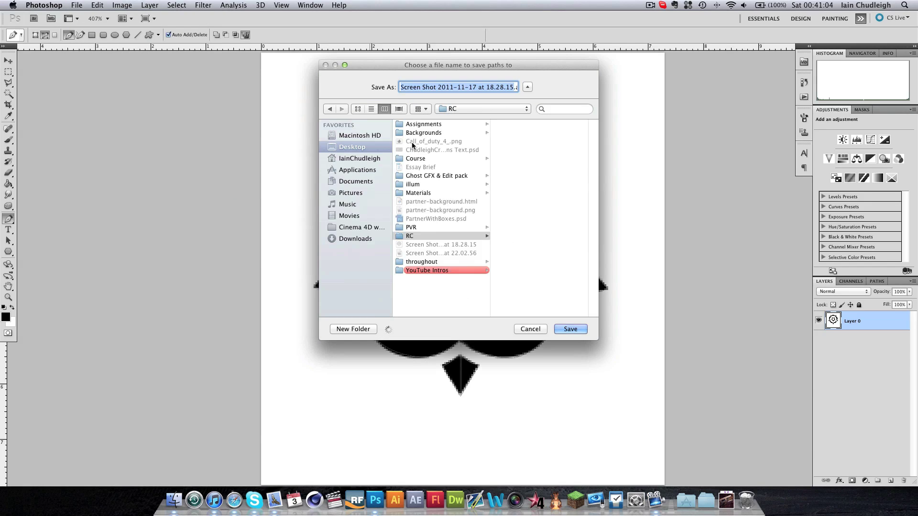
# Create a new folder named Tutorial on the Desktop as the export location.
pyautogui.click(352, 147)
pyautogui.click(359, 329)
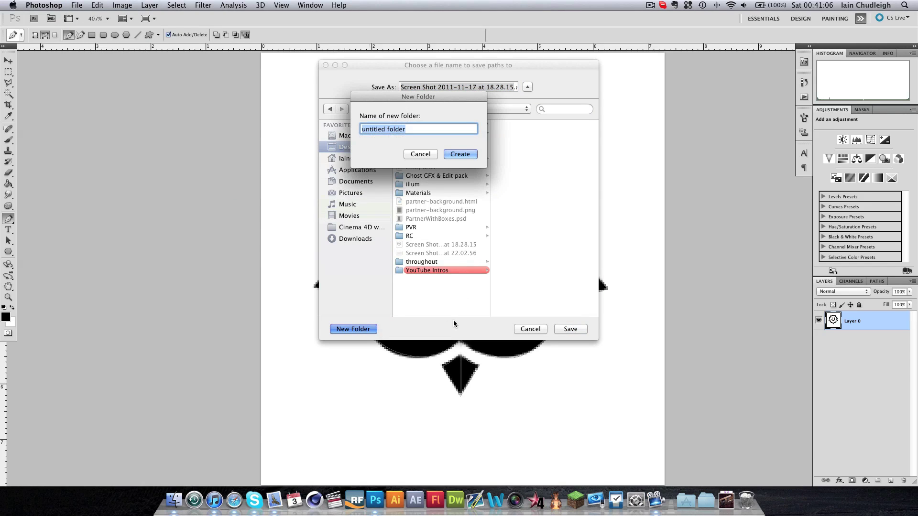
pyautogui.write('Tutorial')
pyautogui.press('Return')
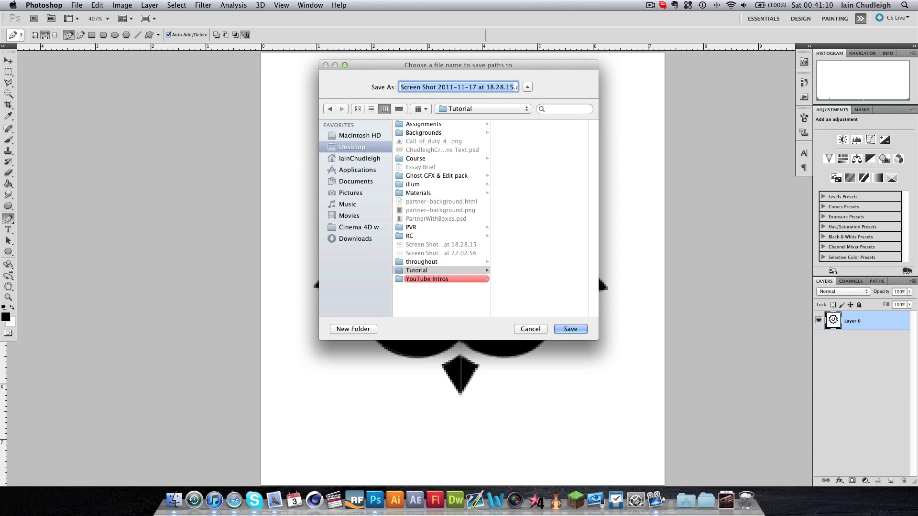
# Save the exported paths as Logo in the Tutorial folder, and quit Photoshop without saving the document.
pyautogui.doubleClick(432, 88)
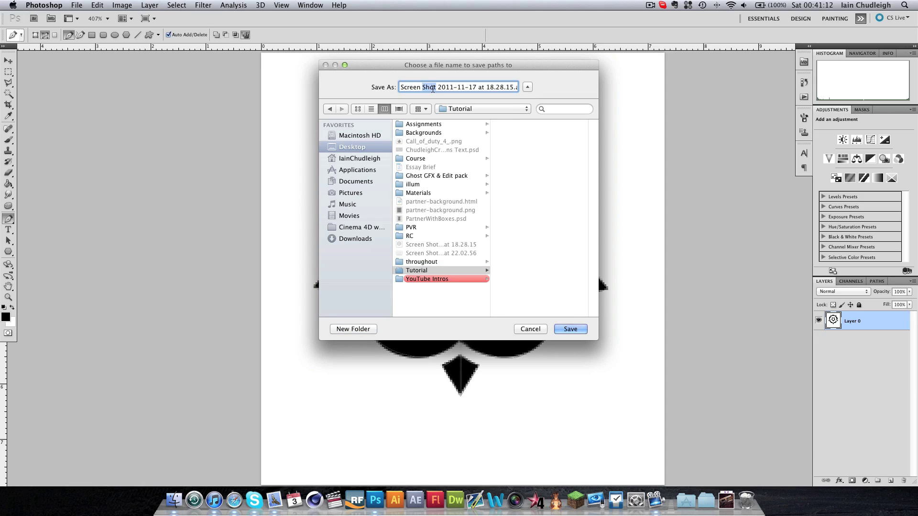
pyautogui.tripleClick(432, 87)
pyautogui.write('Log')
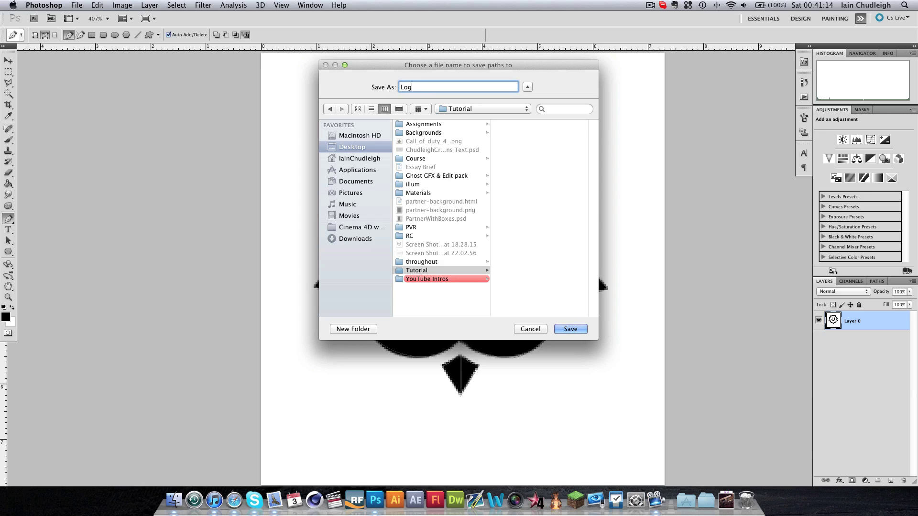
pyautogui.write('o')
pyautogui.press('Return')
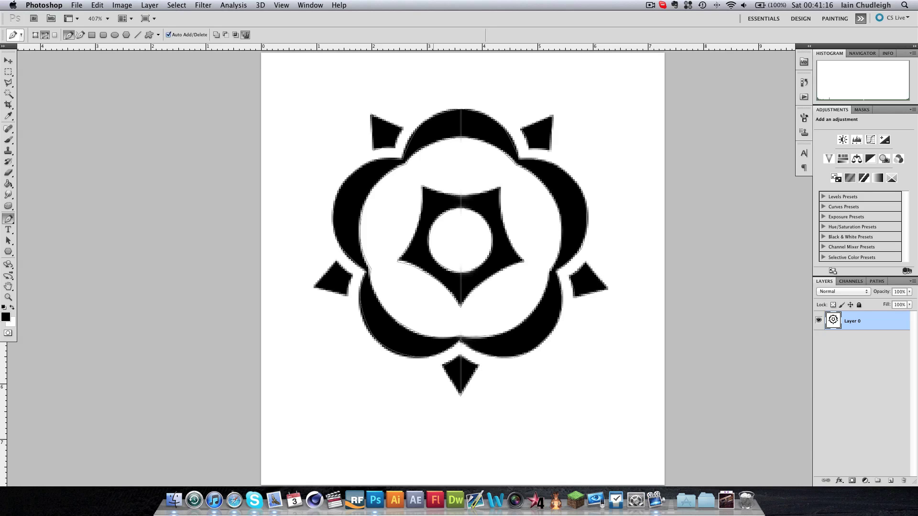
pyautogui.press('super+q')
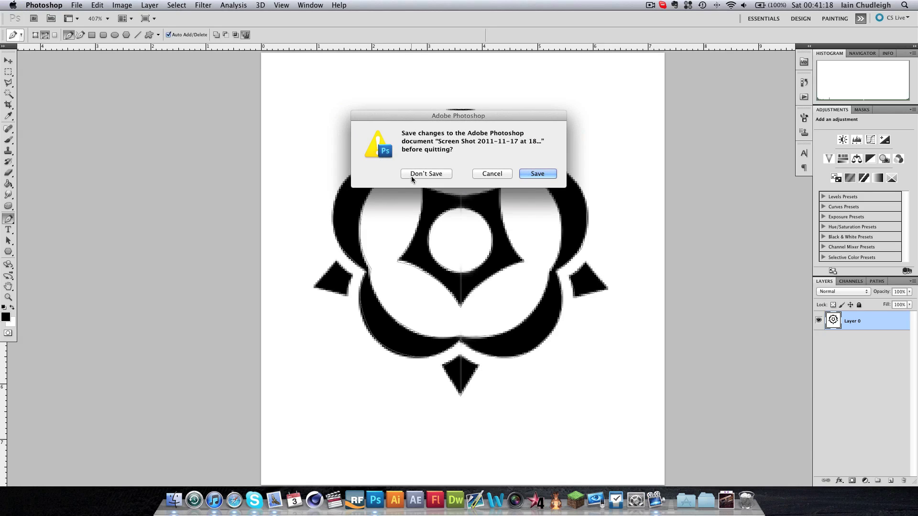
pyautogui.click(426, 174)
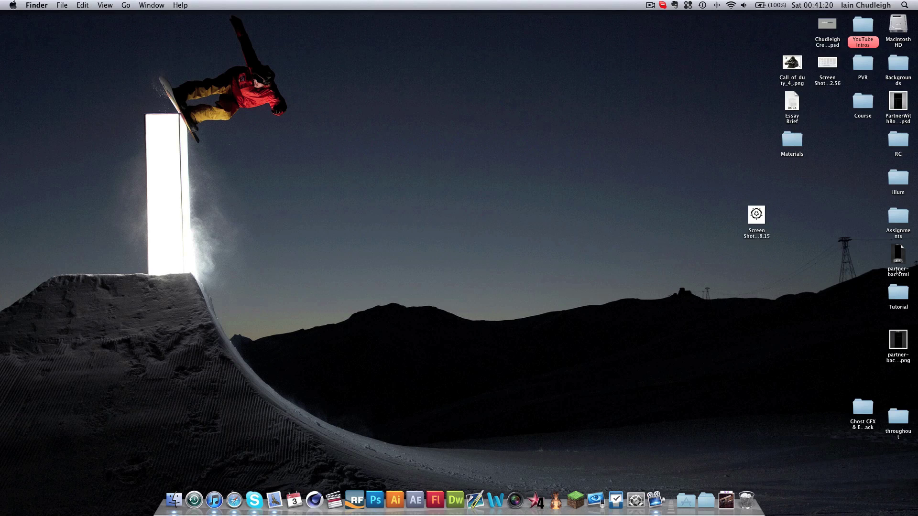
# Open the Tutorial folder on the desktop and preview the exported Logo.ai file, closing the preview and folder window.
pyautogui.doubleClick(904, 291)
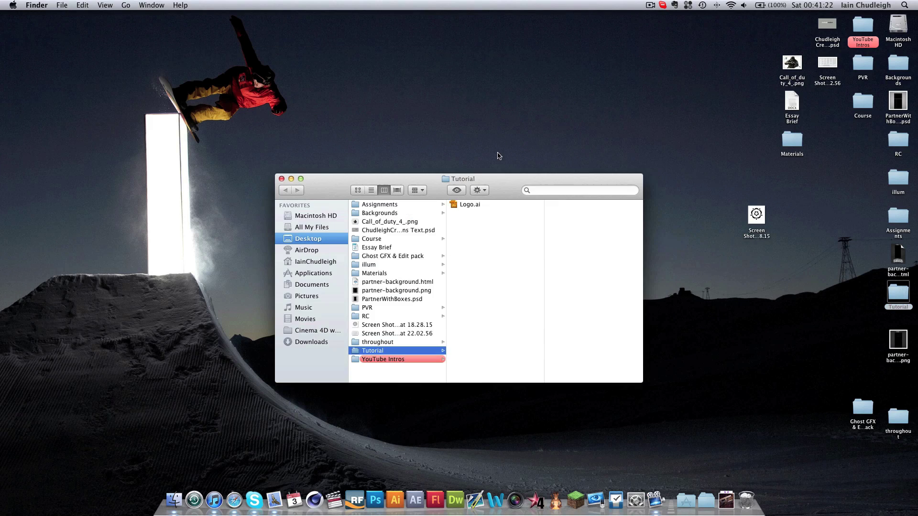
pyautogui.click(472, 205)
pyautogui.press('space')
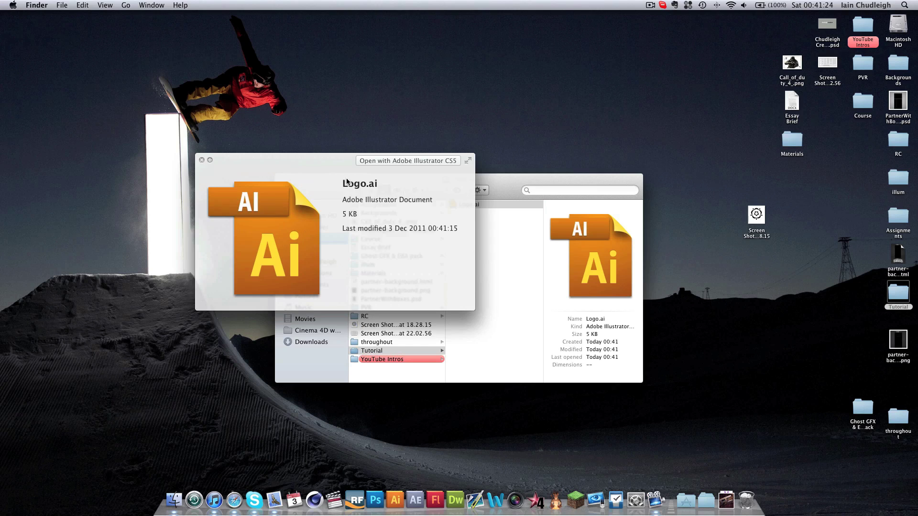
pyautogui.press('space')
pyautogui.click(281, 179)
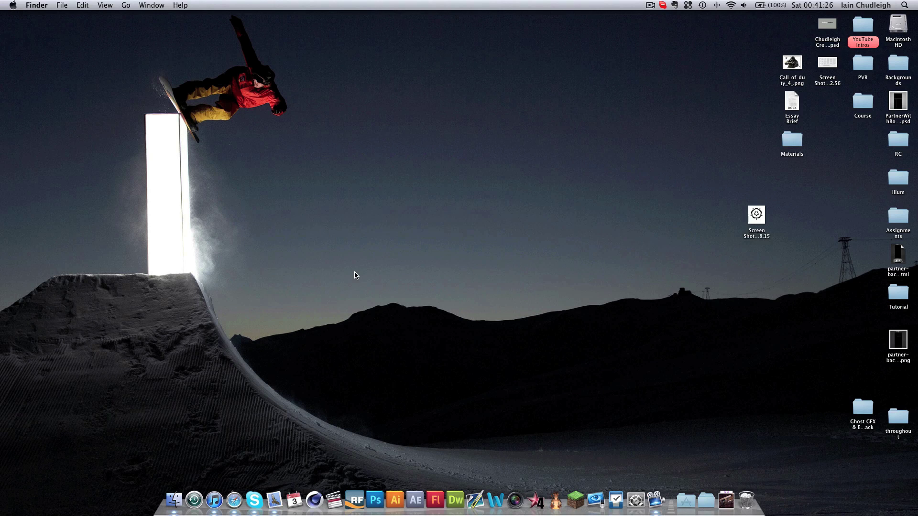
# Launch Cinema 4D and tidy the desktop, moving the logo screenshot, Call_of_duty image, Essay Brief and Materials folder into the column beneath the Course folder.
pyautogui.click(315, 500)
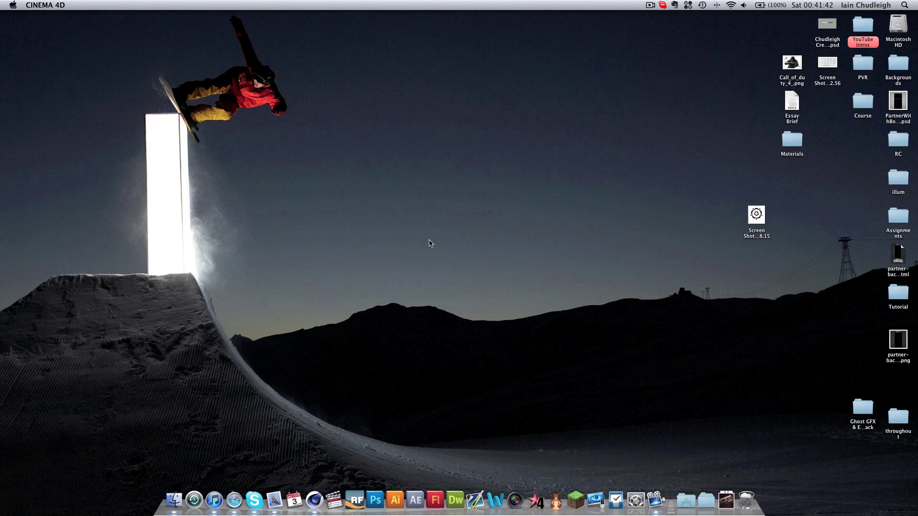
pyautogui.moveTo(754, 221); pyautogui.dragTo(860, 144)
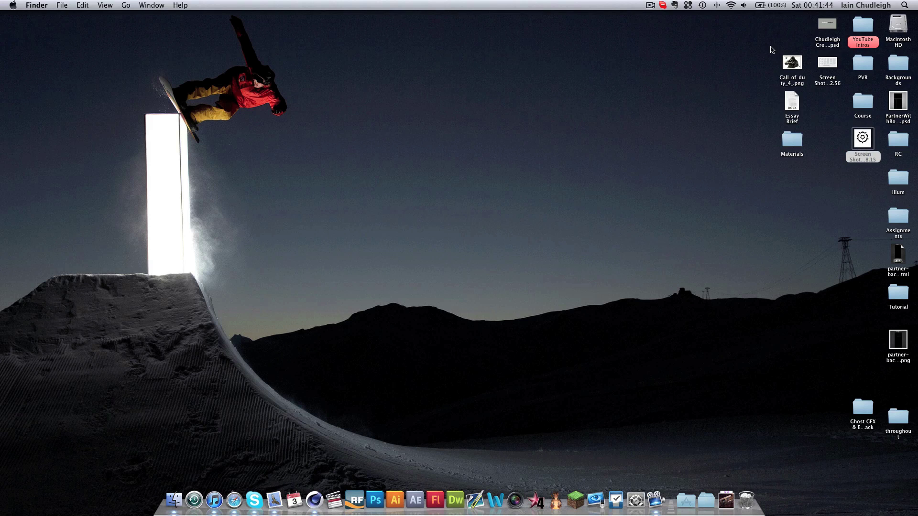
pyautogui.moveTo(770, 44); pyautogui.dragTo(863, 254)
pyautogui.click(755, 337)
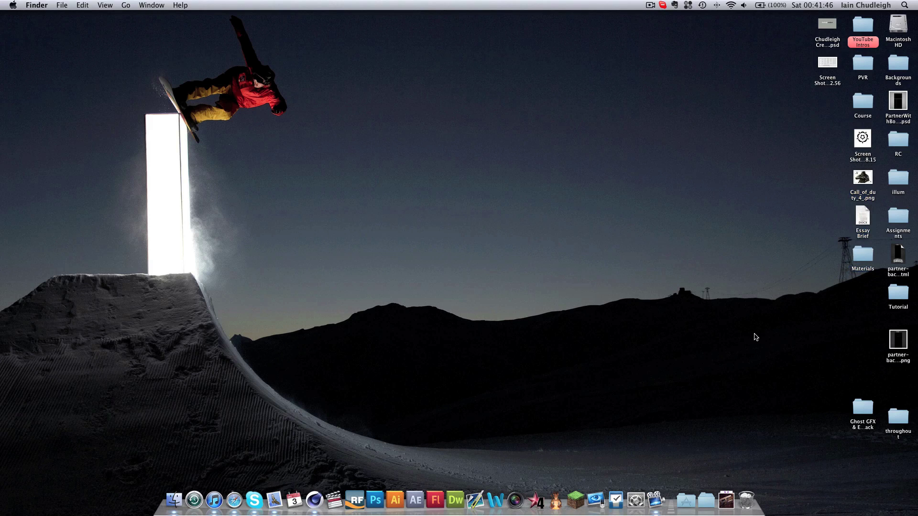
pyautogui.click(856, 404)
pyautogui.click(585, 344)
pyautogui.click(897, 414)
# Switch to Cinema 4D and open Logo.ai from the Desktop's Tutorial folder, importing at scale 1 centimeter with Connect Splines enabled.
pyautogui.press('super+Tab')
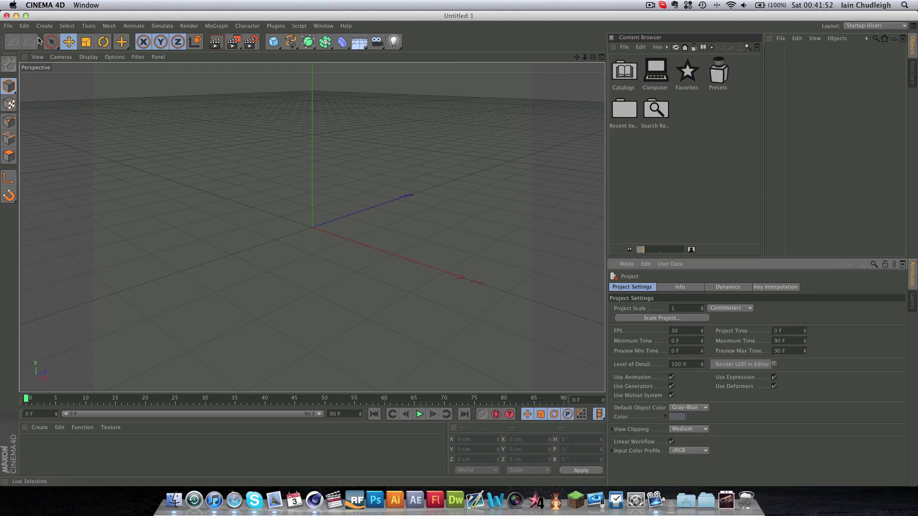
pyautogui.click(8, 26)
pyautogui.click(26, 50)
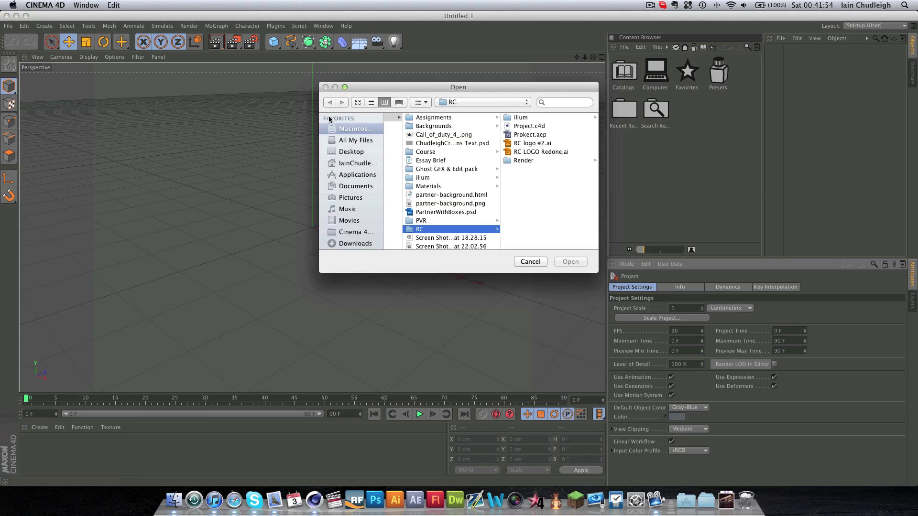
pyautogui.click(353, 151)
pyautogui.scroll(-3, 429, 201)
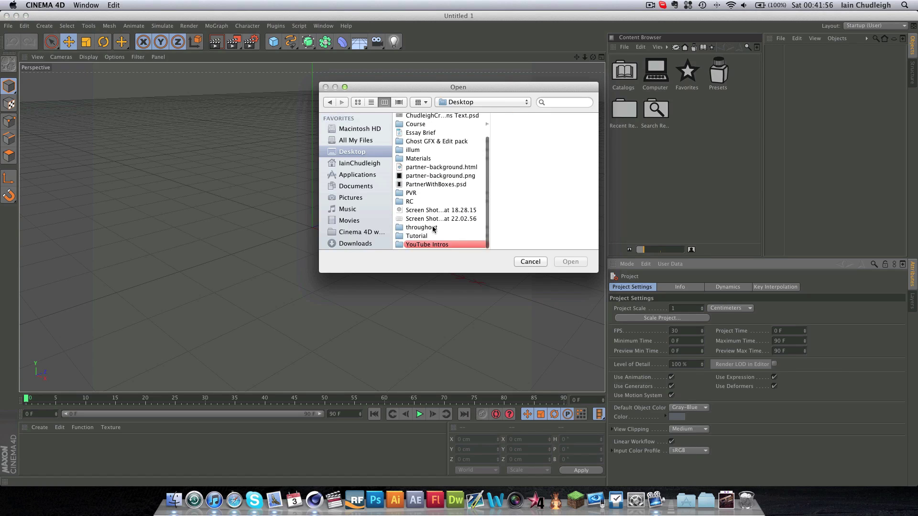
pyautogui.click(424, 236)
pyautogui.click(511, 118)
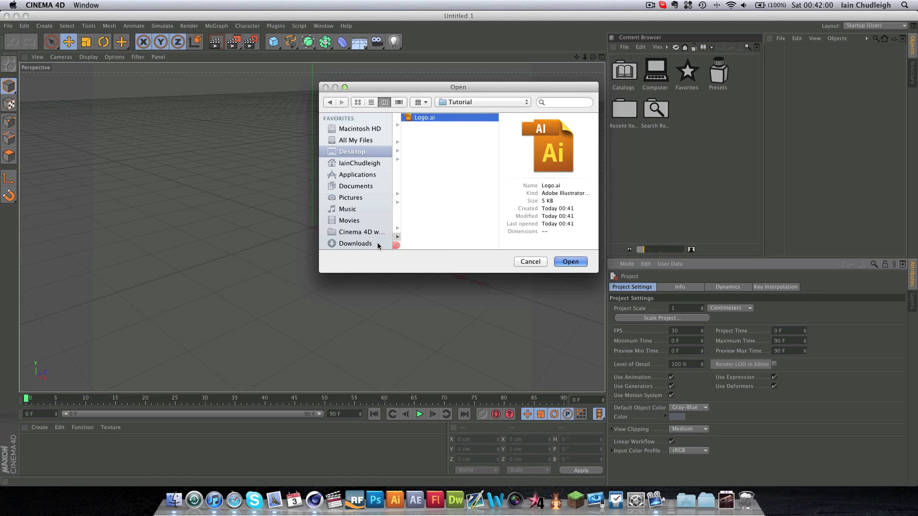
pyautogui.press('Return')
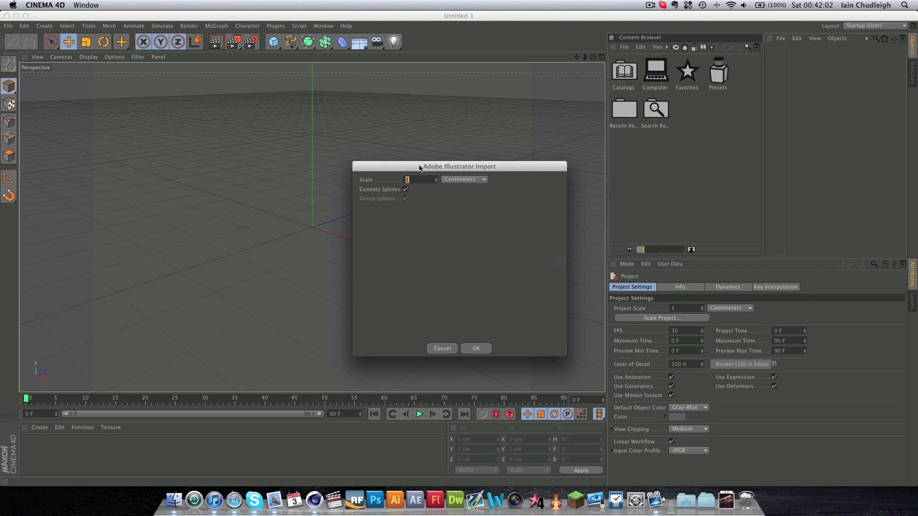
pyautogui.click(473, 348)
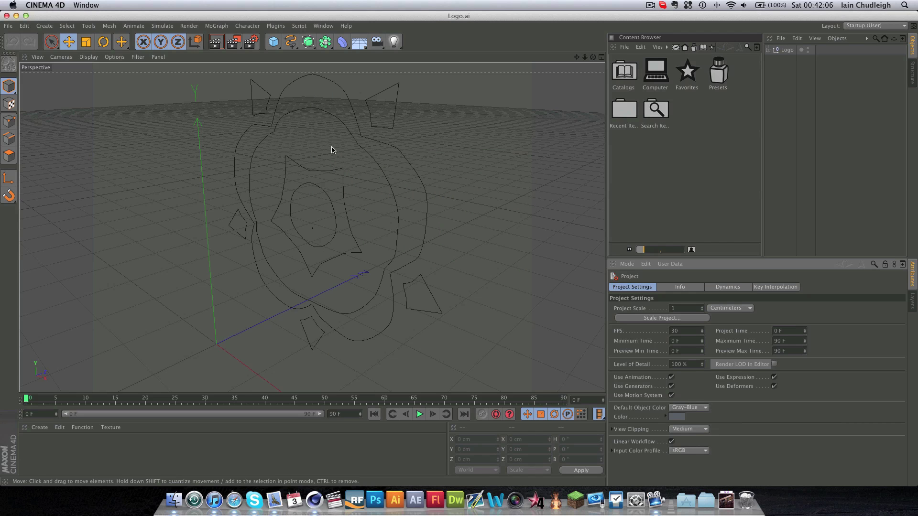
# Center the imported Logo null at the world origin by setting its X, Y and Z position to 0.
pyautogui.keyDown('alt'); pyautogui.moveTo(310, 232); pyautogui.dragTo(314, 226); pyautogui.keyUp('alt')
pyautogui.keyDown('alt'); pyautogui.moveTo(312, 199); pyautogui.dragTo(312, 228, button='middle'); pyautogui.keyUp('alt')
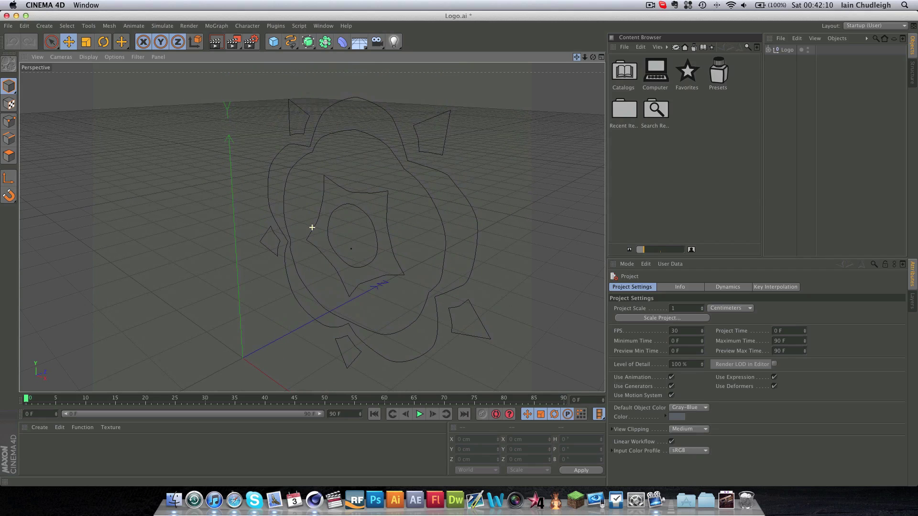
pyautogui.click(786, 50)
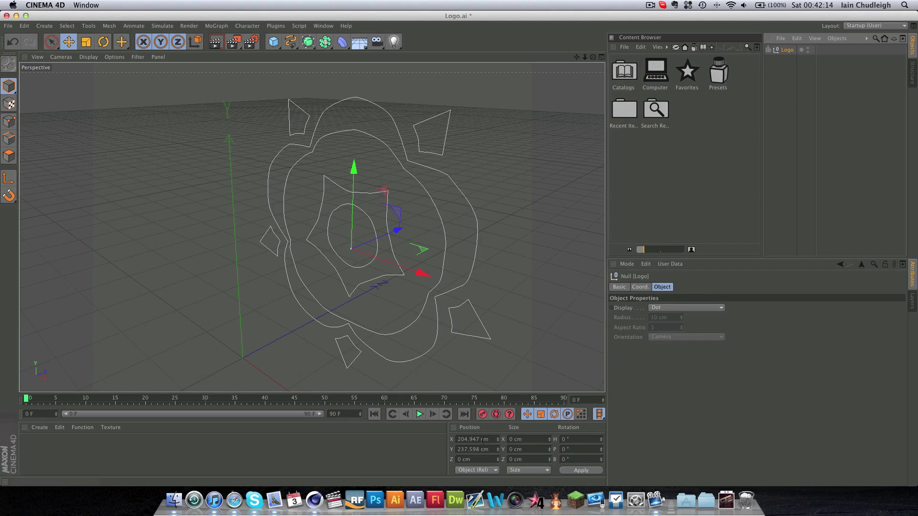
pyautogui.doubleClick(481, 440)
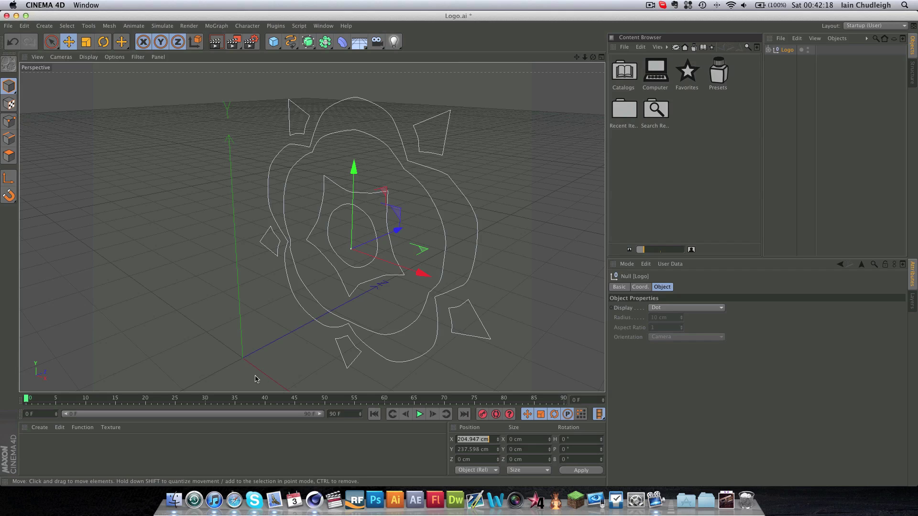
pyautogui.moveTo(241, 363); pyautogui.dragTo(243, 363)
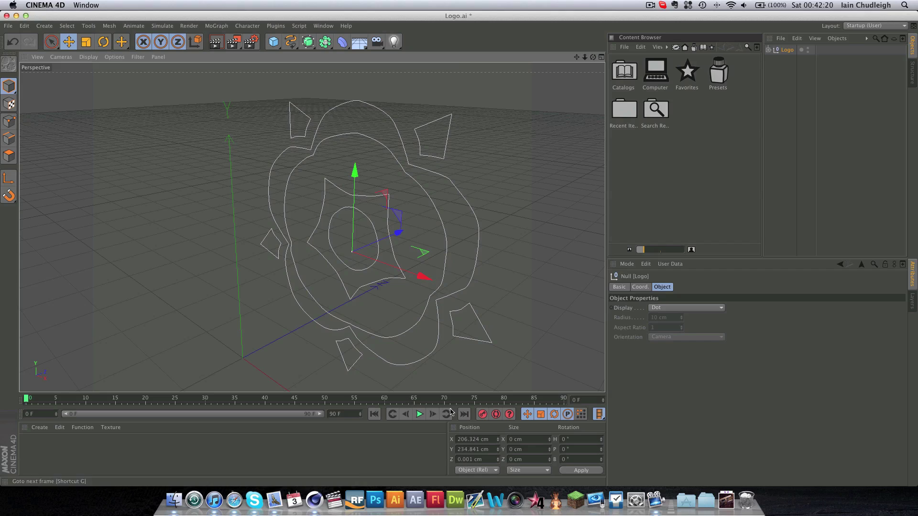
pyautogui.doubleClick(465, 439)
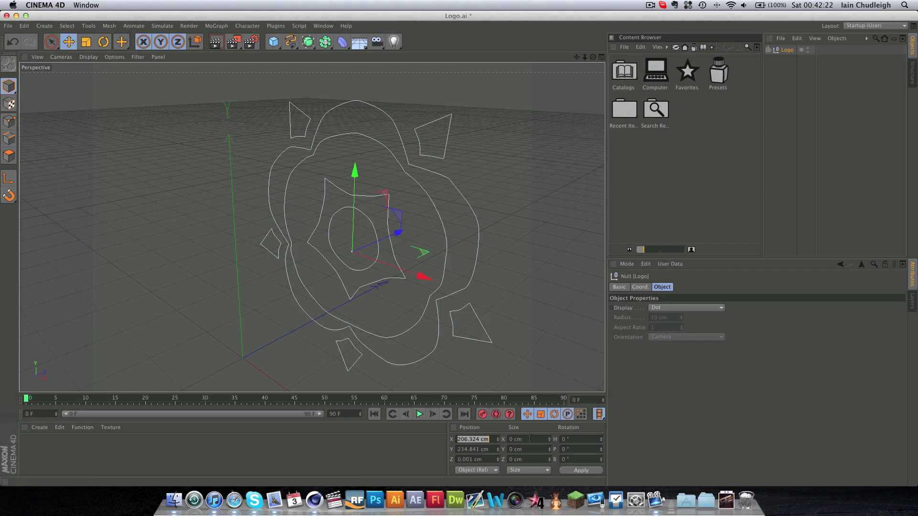
pyautogui.write('0')
pyautogui.press('Tab')
pyautogui.write('0')
pyautogui.press('Tab')
pyautogui.write('0')
pyautogui.press('Return')
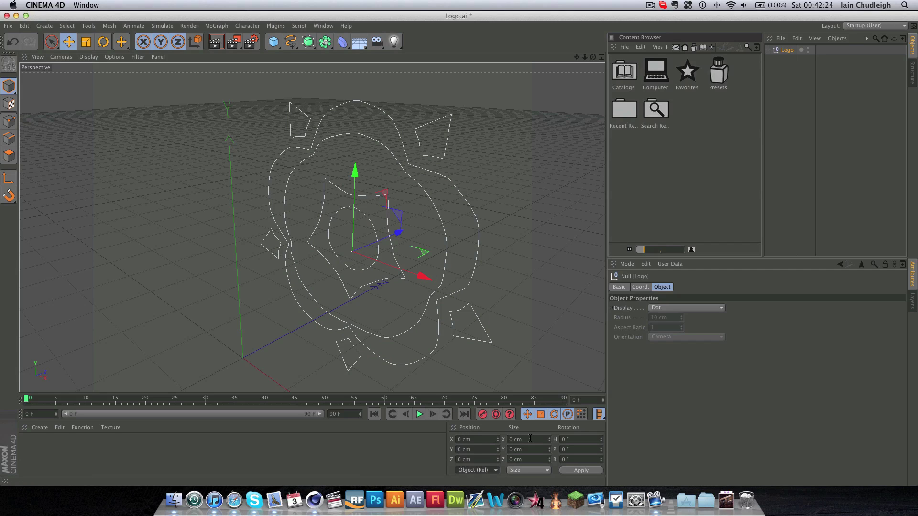
pyautogui.click(582, 471)
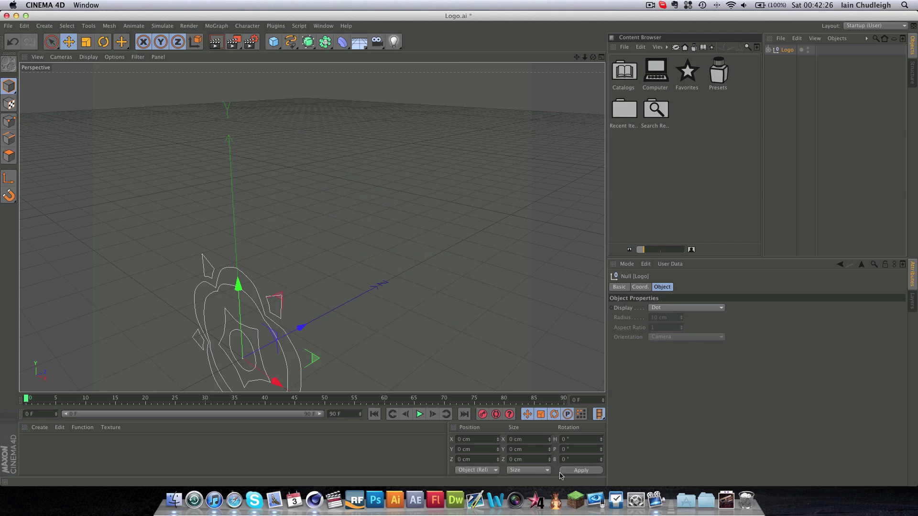
# Expand the Logo group and select Path 1 and Paths 3 to 7 in turn to identify each shape.
pyautogui.moveTo(577, 57); pyautogui.dragTo(587, 63)
pyautogui.moveTo(313, 227); pyautogui.dragTo(312, 228)
pyautogui.click(768, 50)
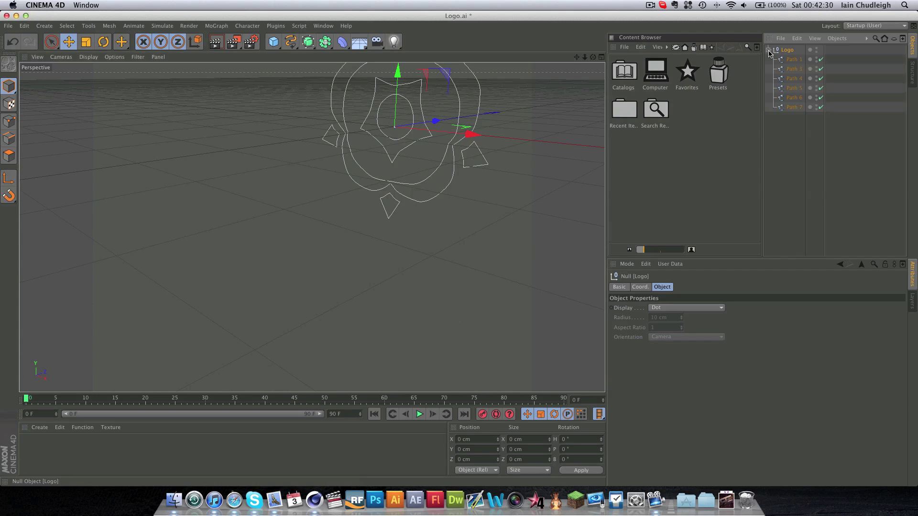
pyautogui.click(793, 59)
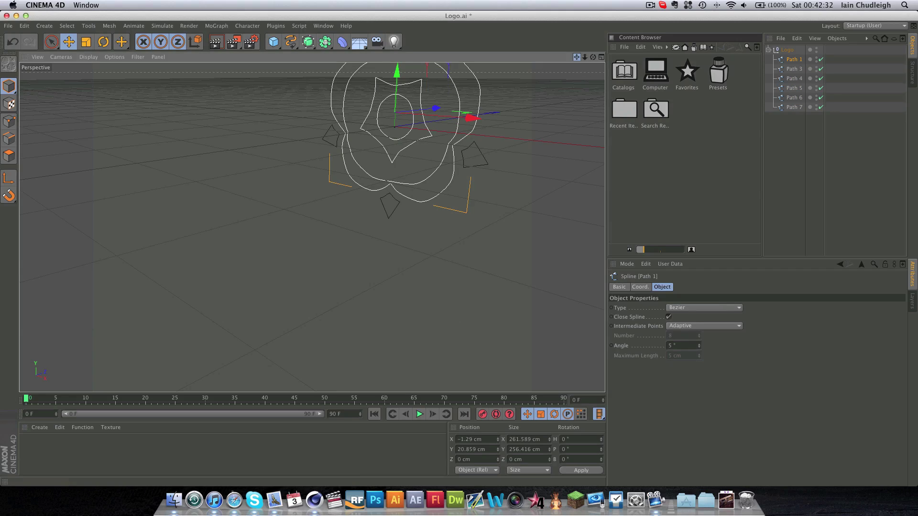
pyautogui.moveTo(577, 57); pyautogui.dragTo(578, 77)
pyautogui.click(792, 69)
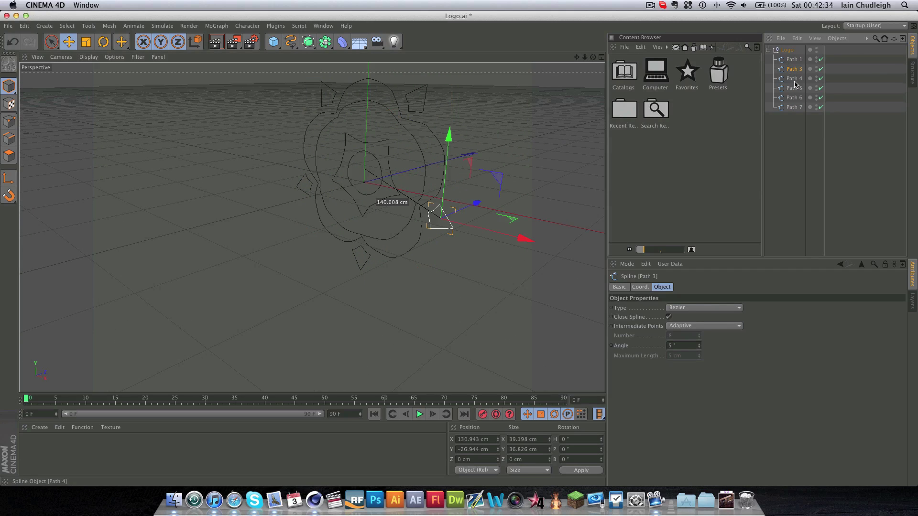
pyautogui.click(794, 79)
pyautogui.click(794, 88)
pyautogui.click(794, 97)
pyautogui.click(794, 107)
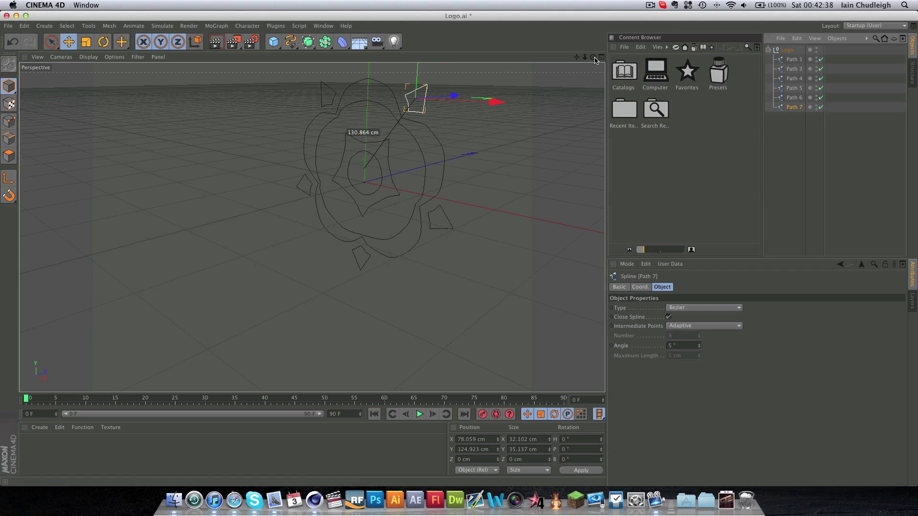
pyautogui.moveTo(586, 58); pyautogui.dragTo(535, 99)
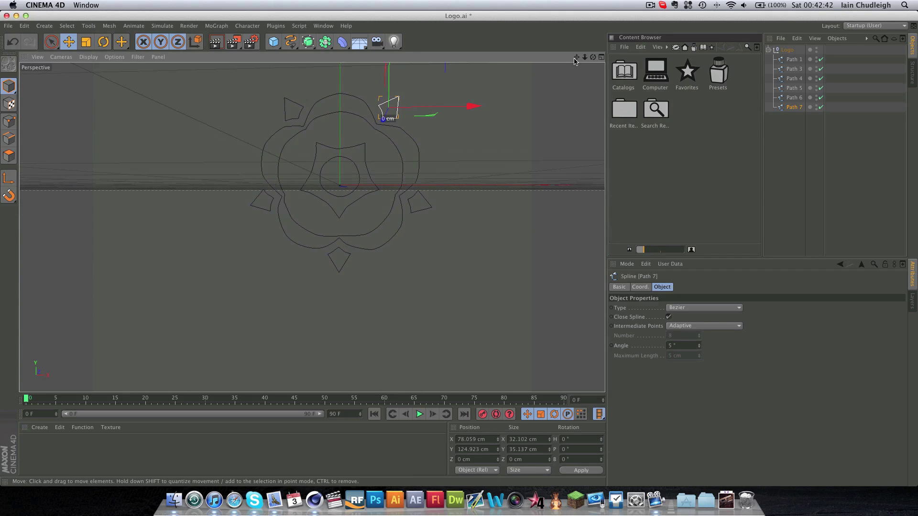
pyautogui.moveTo(575, 63)
pyautogui.mouseDown()
pyautogui.moveTo(540, 91)
pyautogui.moveTo(577, 57)
pyautogui.mouseUp()
pyautogui.click(820, 149)
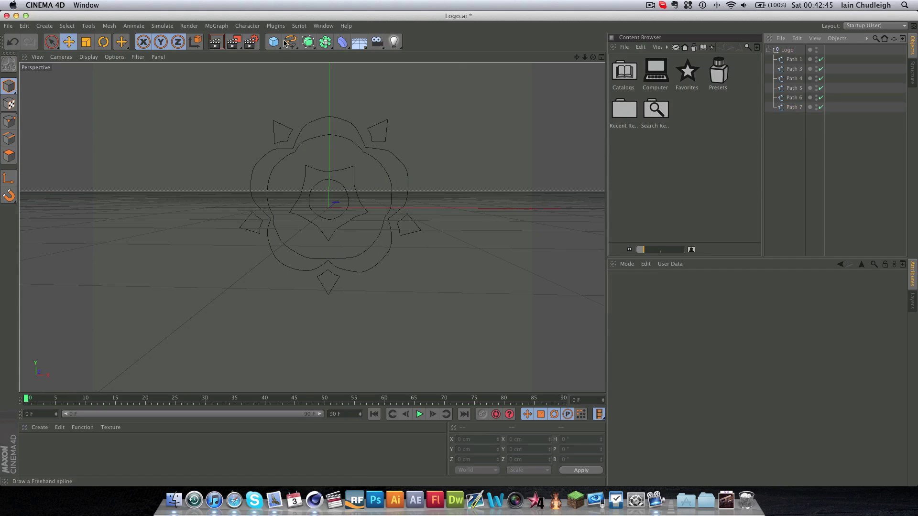
# Add an Extrude NURBS object, nest Path 1 inside it, and collapse and select the extrude object.
pyautogui.click(308, 43)
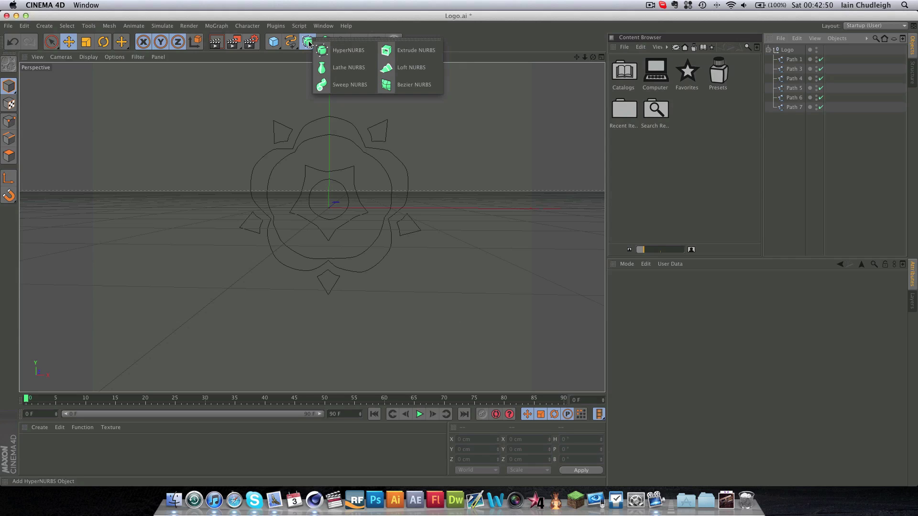
pyautogui.click(413, 50)
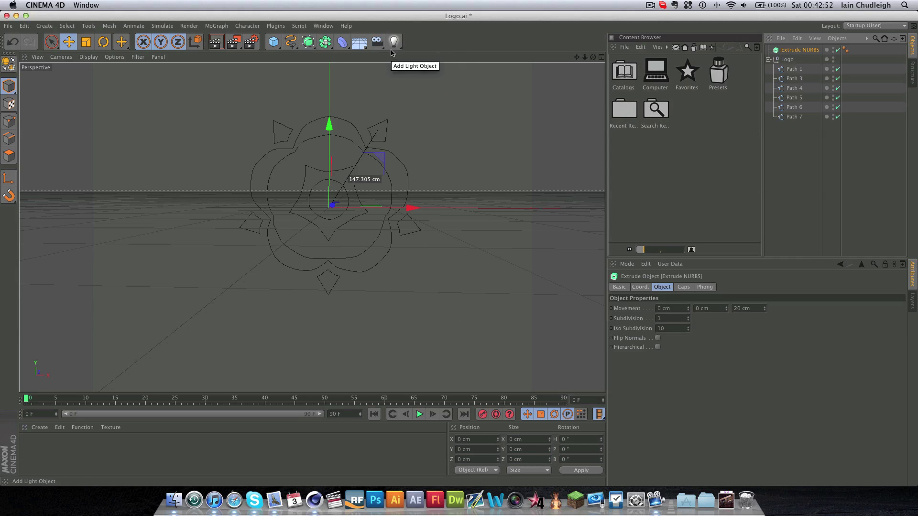
pyautogui.moveTo(790, 67); pyautogui.dragTo(799, 50)
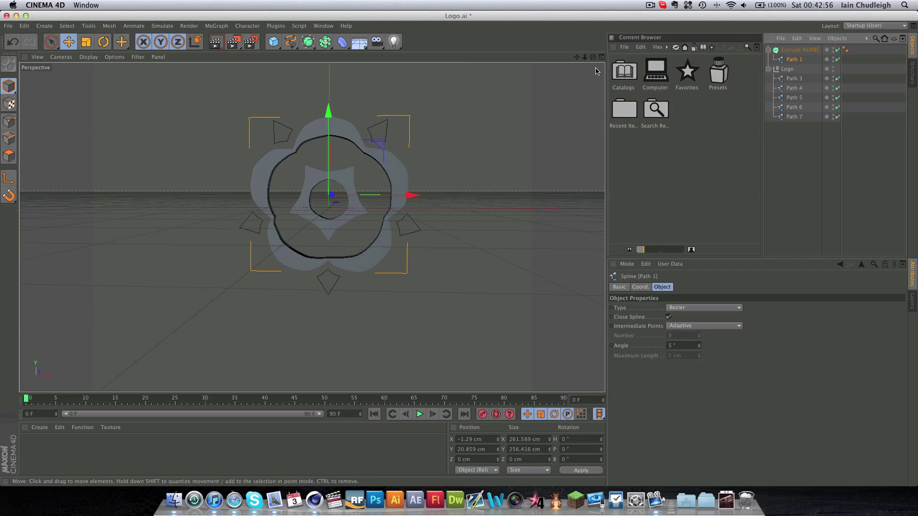
pyautogui.keyDown('alt'); pyautogui.moveTo(362, 139); pyautogui.dragTo(325, 224); pyautogui.keyUp('alt')
pyautogui.moveTo(592, 58); pyautogui.dragTo(594, 59)
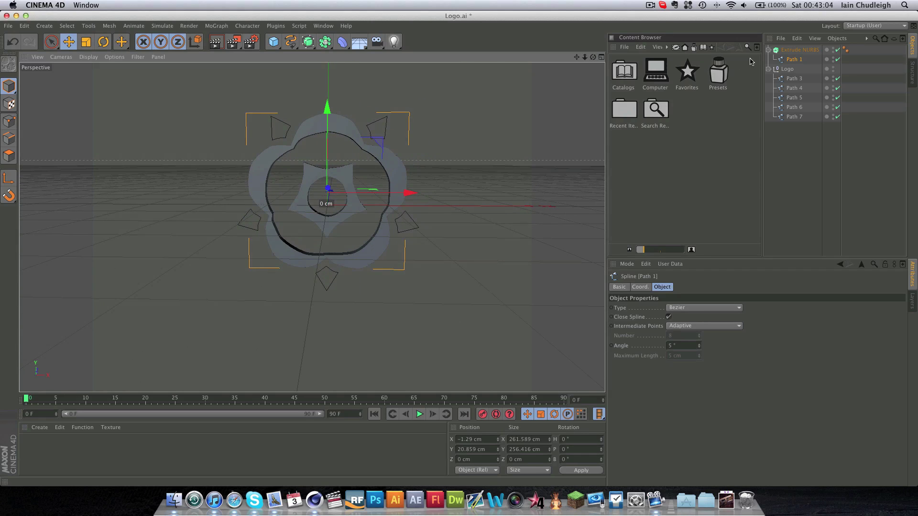
pyautogui.click(769, 50)
pyautogui.click(788, 50)
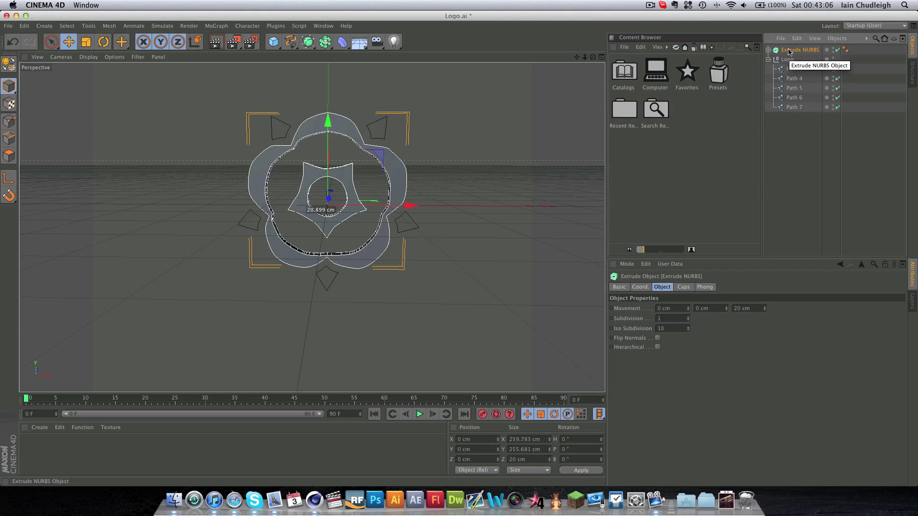
# Duplicate the Extrude NURBS object and delete the copied path nested inside the duplicate.
pyautogui.press('super+c')
pyautogui.press('super+v')
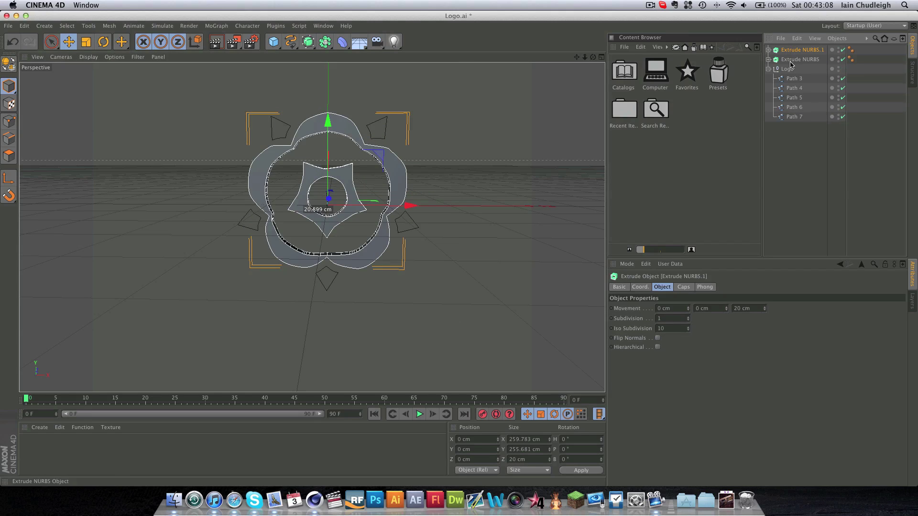
pyautogui.click(769, 50)
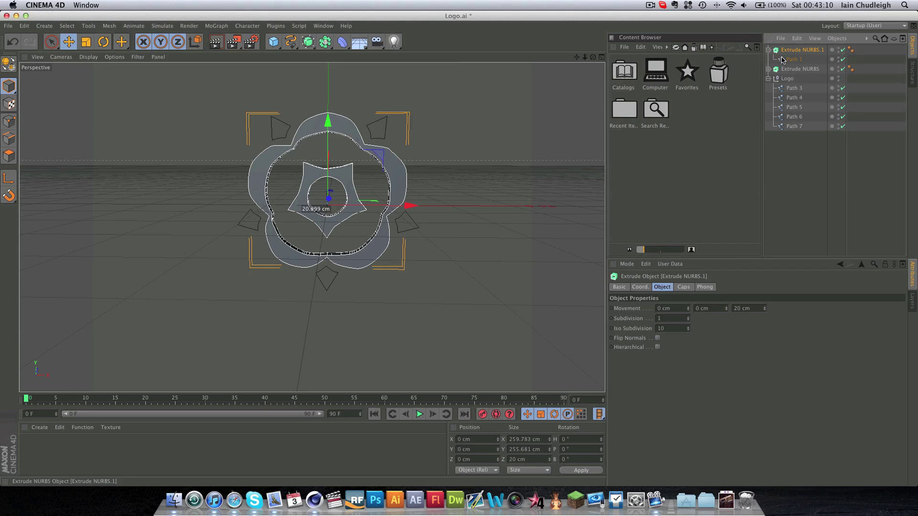
pyautogui.click(794, 59)
pyautogui.press('Delete')
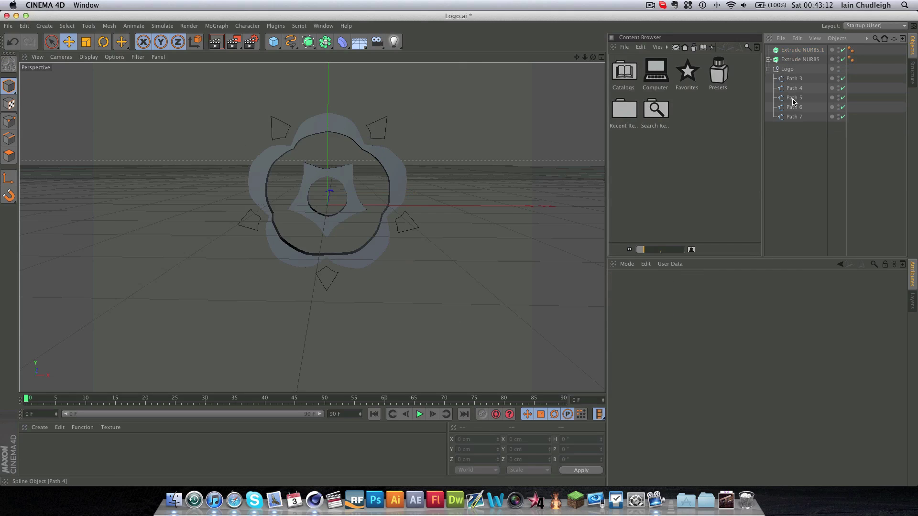
# Nest Paths 3 to 7 inside the duplicate Extrude NURBS and enable its Hierarchical option.
pyautogui.moveTo(797, 143); pyautogui.dragTo(795, 80)
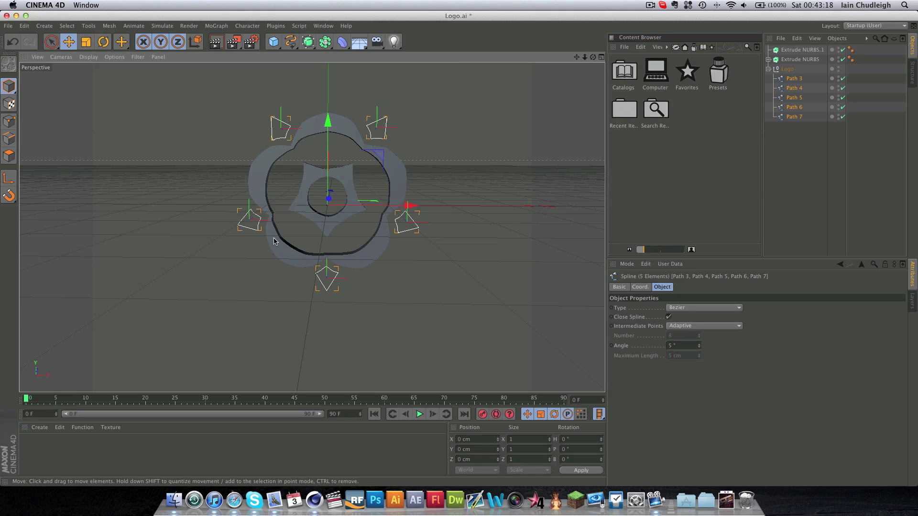
pyautogui.moveTo(789, 79); pyautogui.dragTo(792, 50)
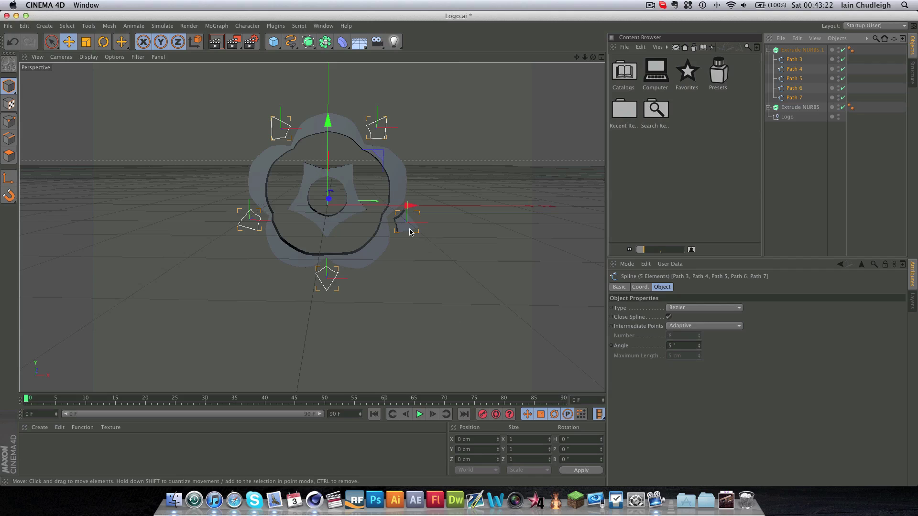
pyautogui.click(796, 51)
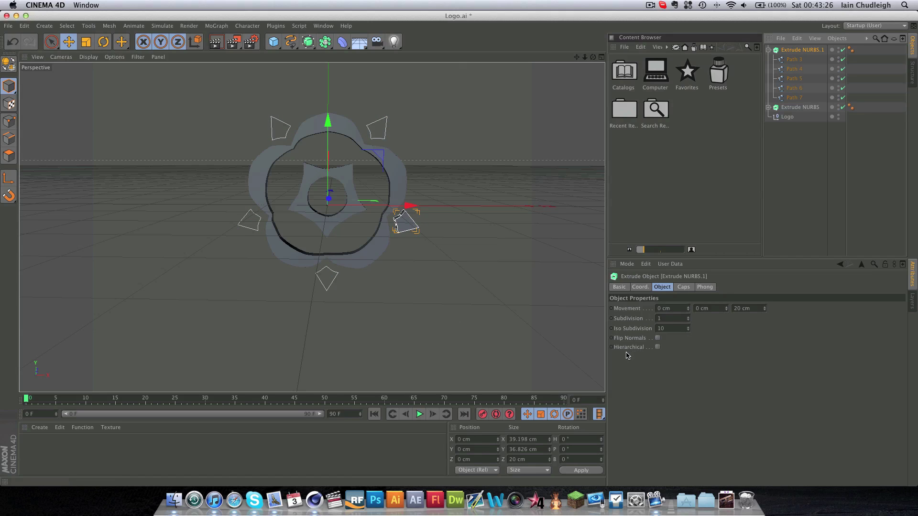
pyautogui.click(658, 347)
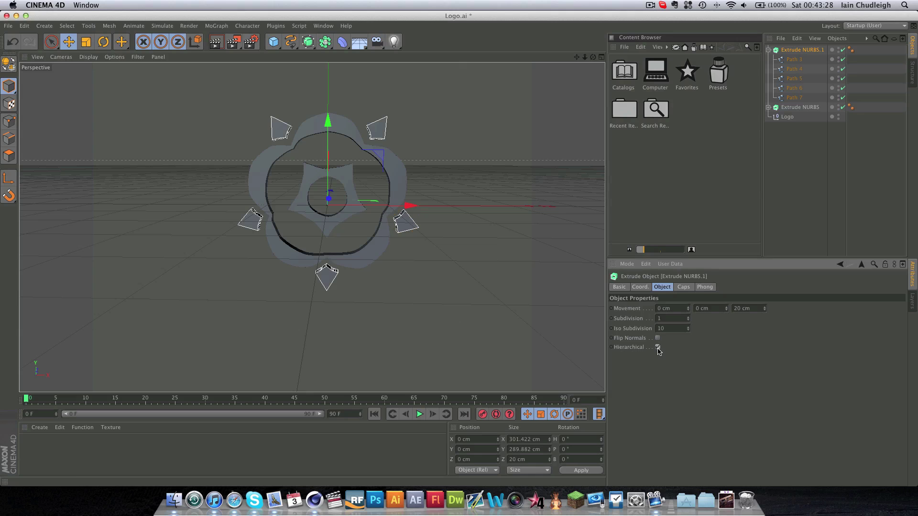
# Rename the first extrude object Main and the duplicate Outers, and place Main above Outers in the object list.
pyautogui.moveTo(593, 57); pyautogui.dragTo(533, 60)
pyautogui.moveTo(311, 227); pyautogui.dragTo(316, 225)
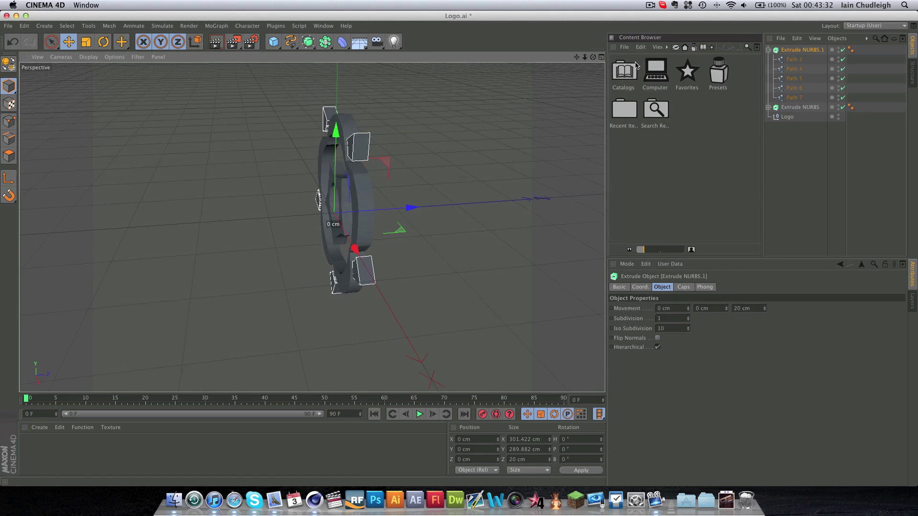
pyautogui.click(790, 109)
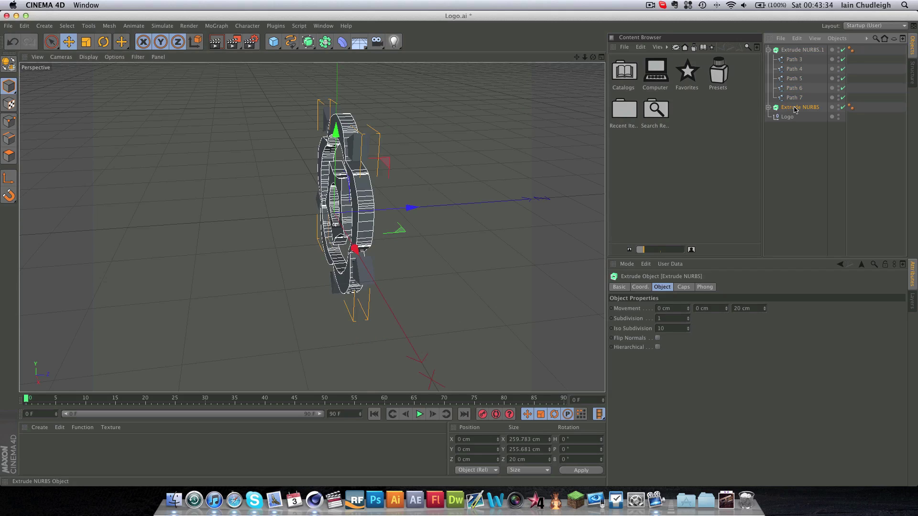
pyautogui.doubleClick(797, 107)
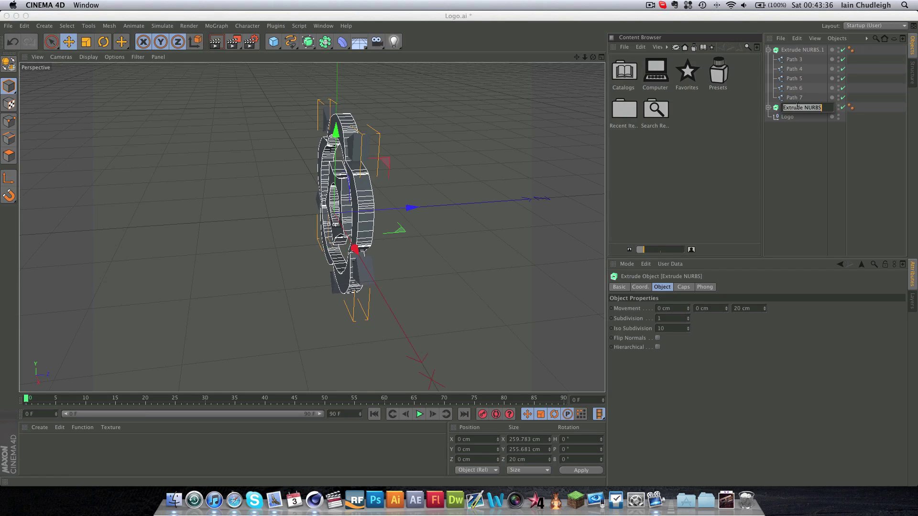
pyautogui.write('Main')
pyautogui.press('Return')
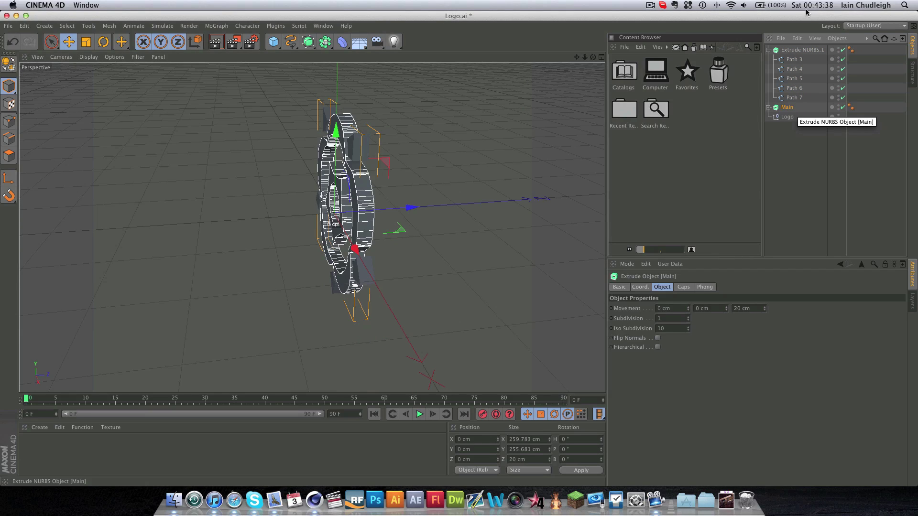
pyautogui.click(769, 50)
pyautogui.doubleClick(796, 50)
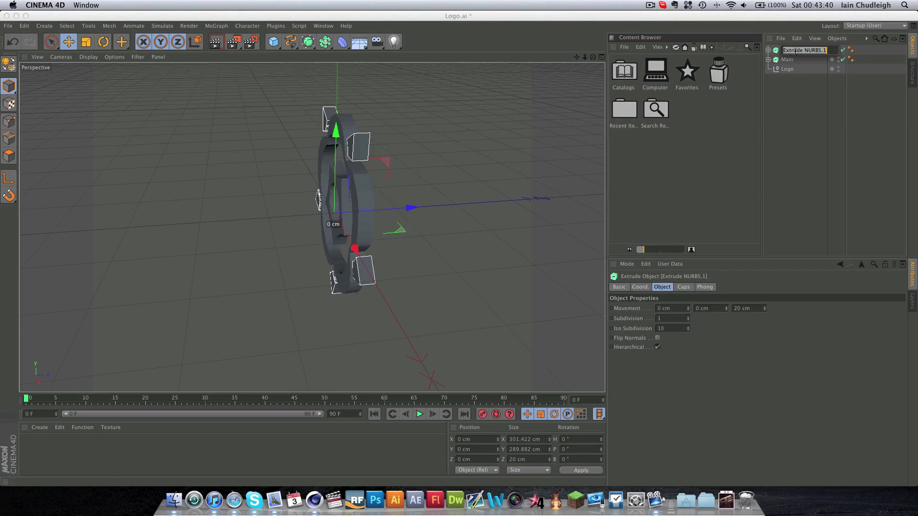
pyautogui.write('Outers')
pyautogui.press('Return')
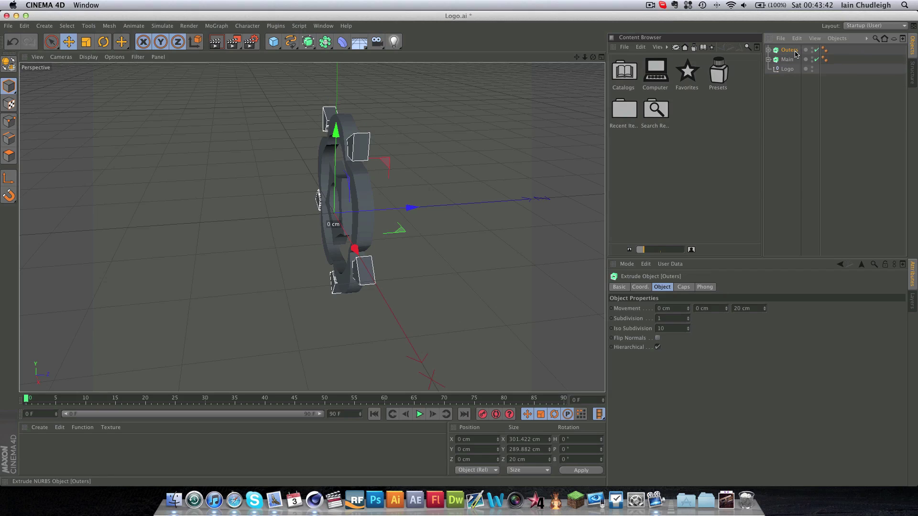
pyautogui.moveTo(791, 59); pyautogui.dragTo(793, 48)
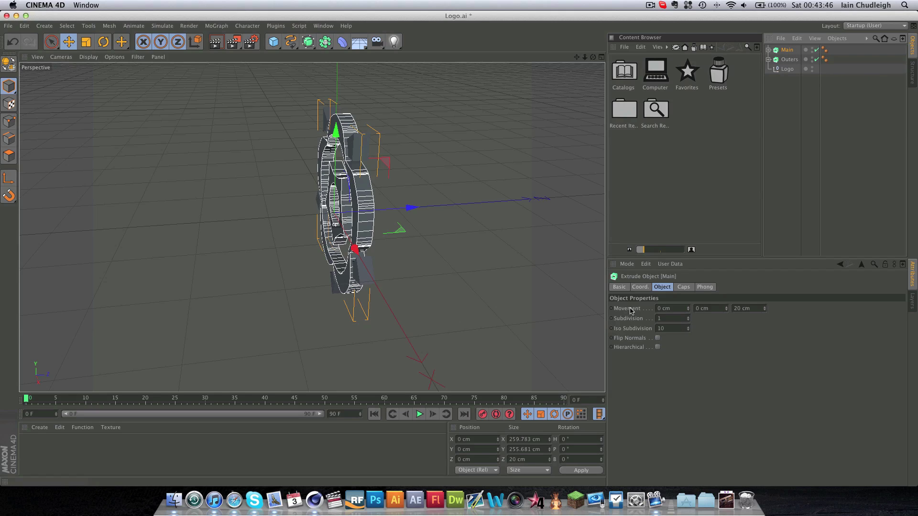
# Try a 50 cm Z extrusion movement on Main and set it back to 20 cm.
pyautogui.doubleClick(754, 309)
pyautogui.write('50')
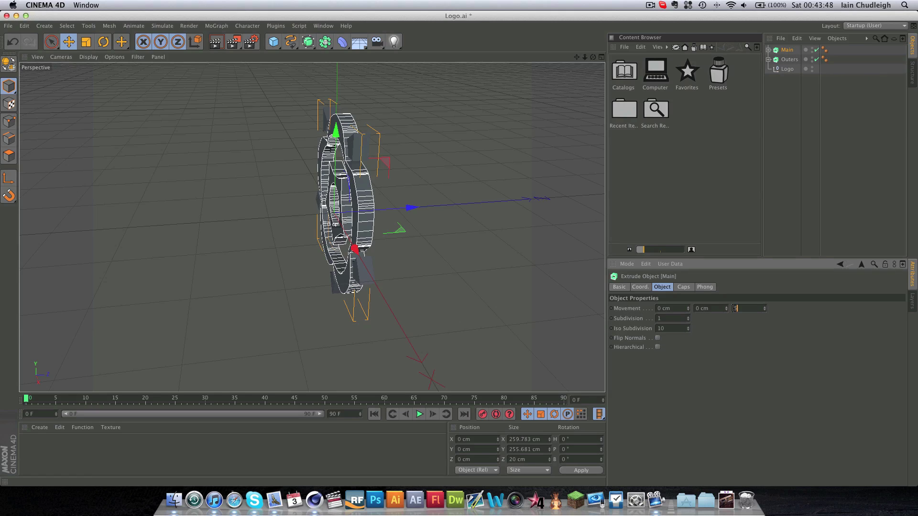
pyautogui.press('Return')
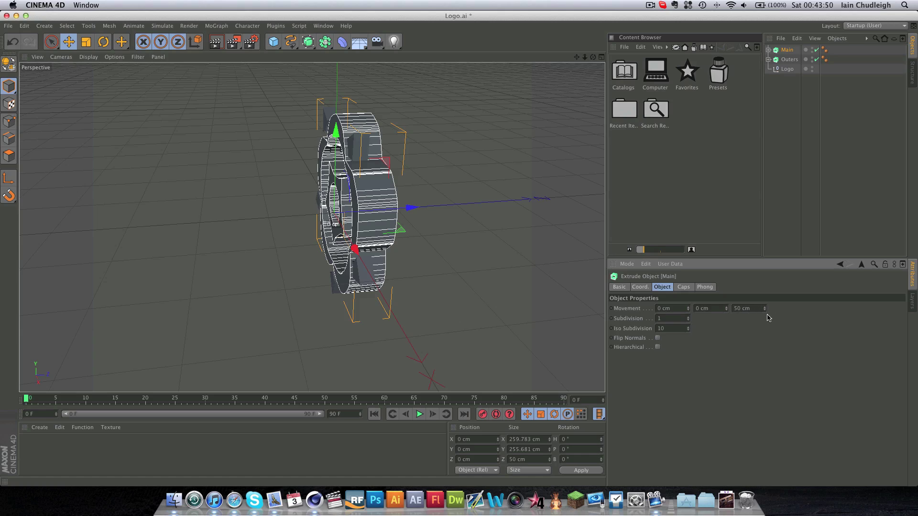
pyautogui.click(743, 308)
pyautogui.write('20')
pyautogui.press('Return')
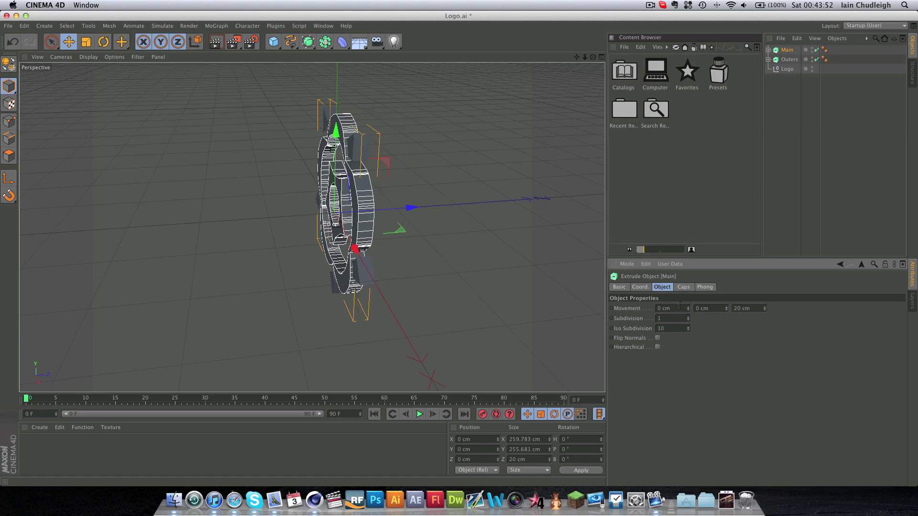
# Set the Z extrusion movement to 30 cm for Main and 15 cm for Outers.
pyautogui.write('30')
pyautogui.press('Return')
pyautogui.click(789, 60)
pyautogui.click(743, 308)
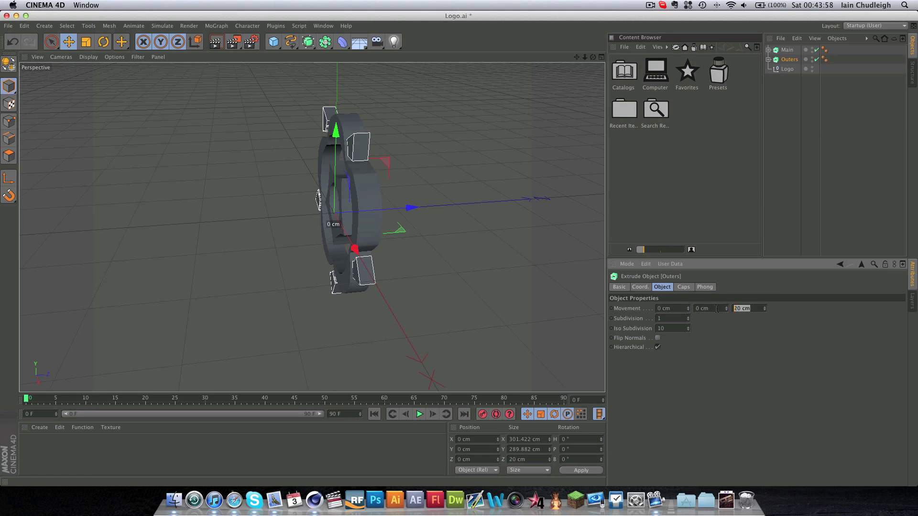
pyautogui.write('15')
# Move Outers along Z to about 7.2 cm in the Top view, centring it within Main's depth.
pyautogui.click(601, 58)
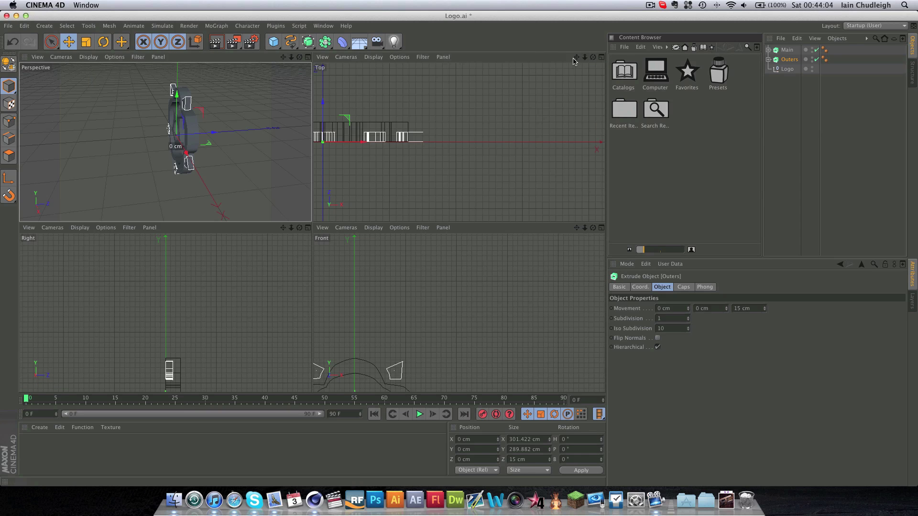
pyautogui.moveTo(577, 57); pyautogui.dragTo(509, 145)
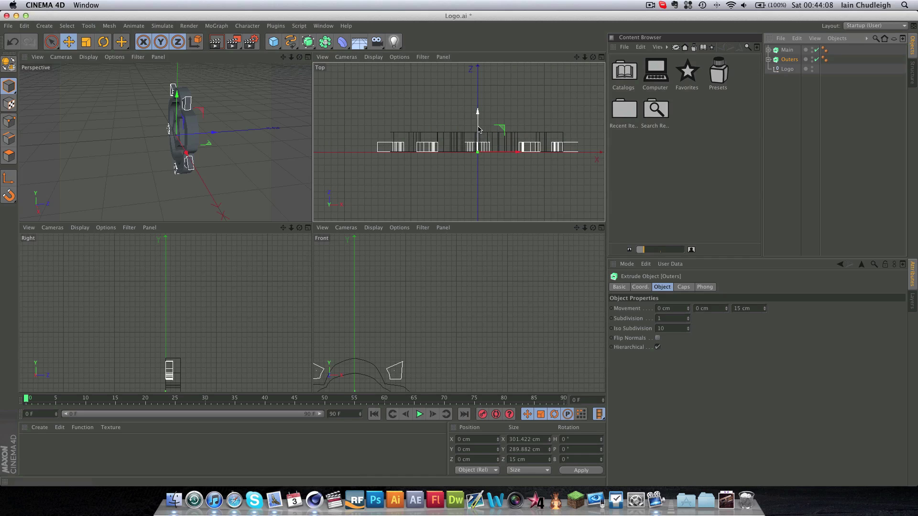
pyautogui.moveTo(478, 129); pyautogui.dragTo(479, 124)
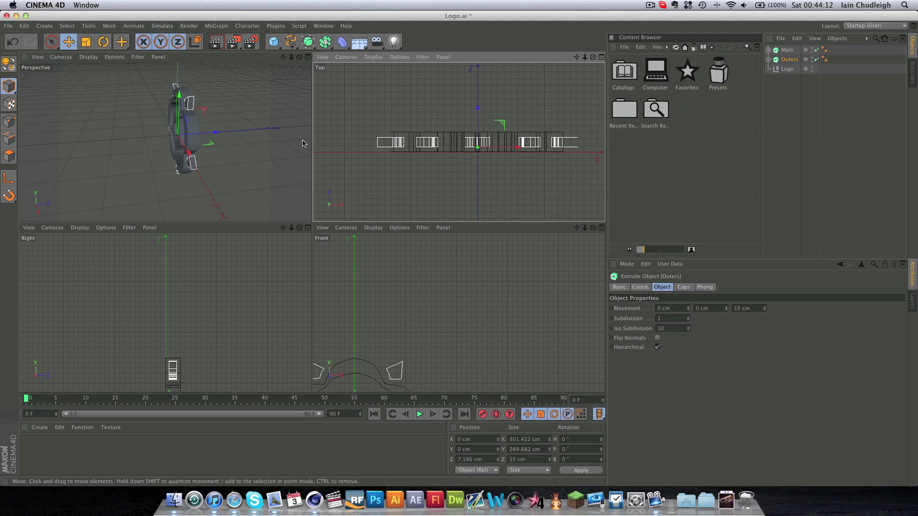
# Render a preview of the extruded logo from the front in the maximized Perspective view.
pyautogui.middleClick(308, 106)
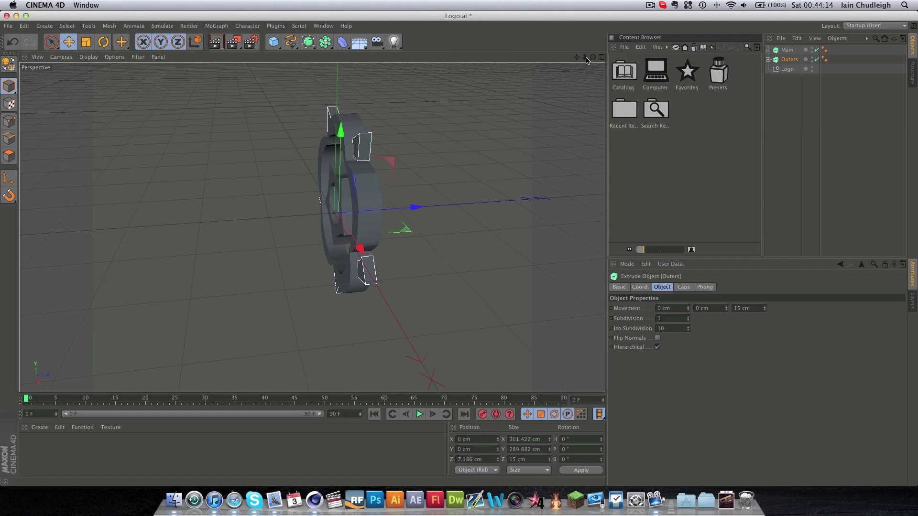
pyautogui.moveTo(593, 57); pyautogui.dragTo(516, 60)
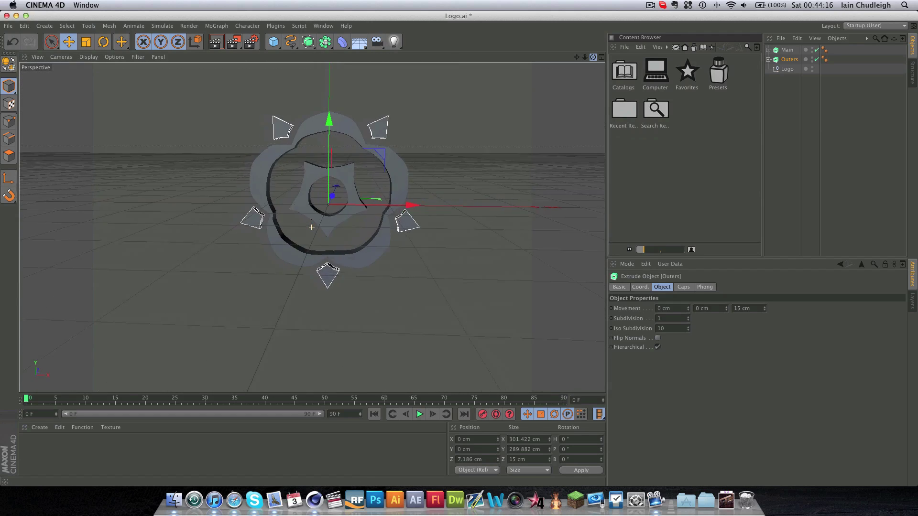
pyautogui.moveTo(311, 228); pyautogui.dragTo(597, 60)
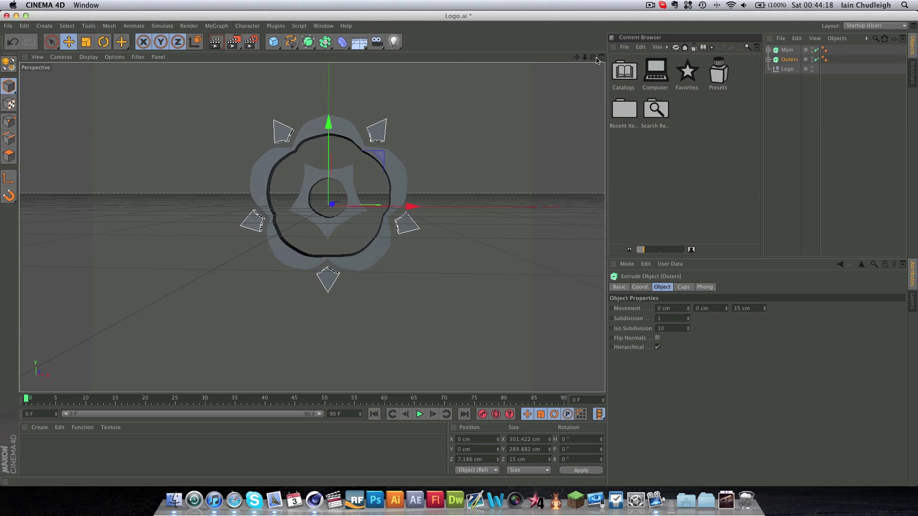
pyautogui.press('super+r')
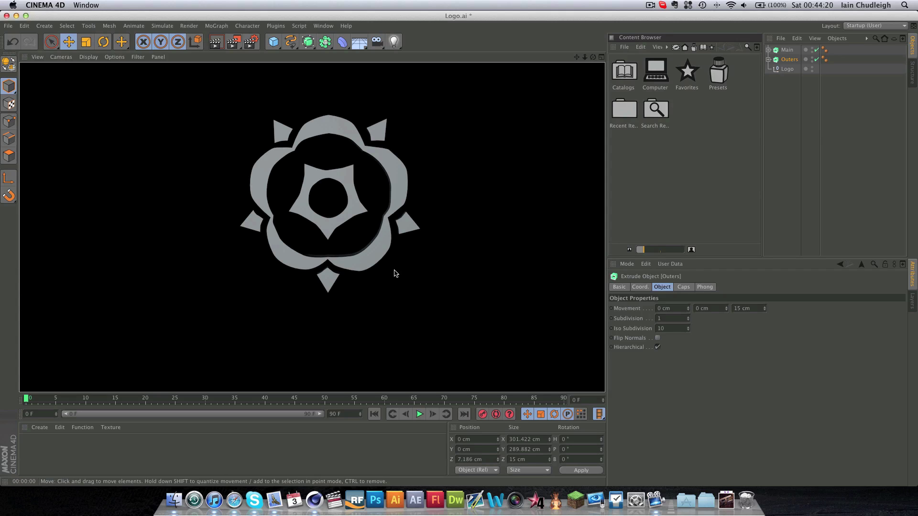
# Set both the start and end caps of the Main extrusion to Fillet Cap.
pyautogui.click(788, 59)
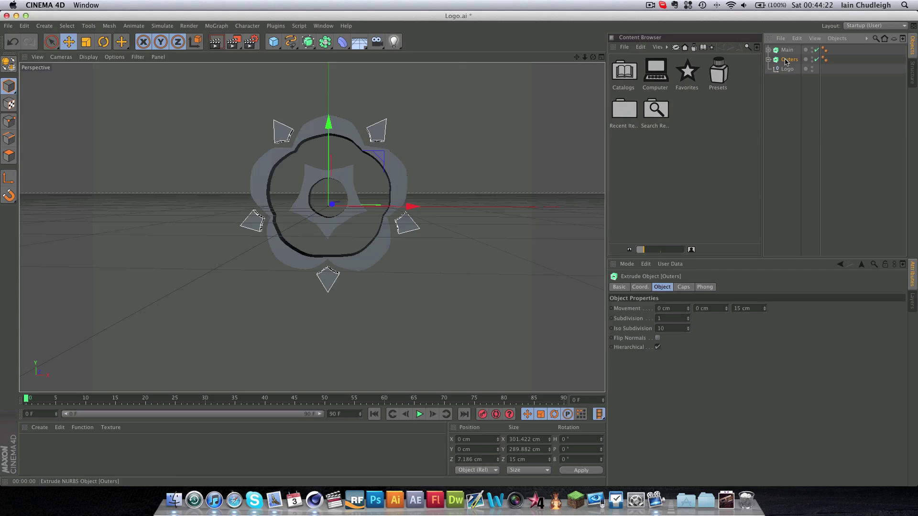
pyautogui.click(787, 50)
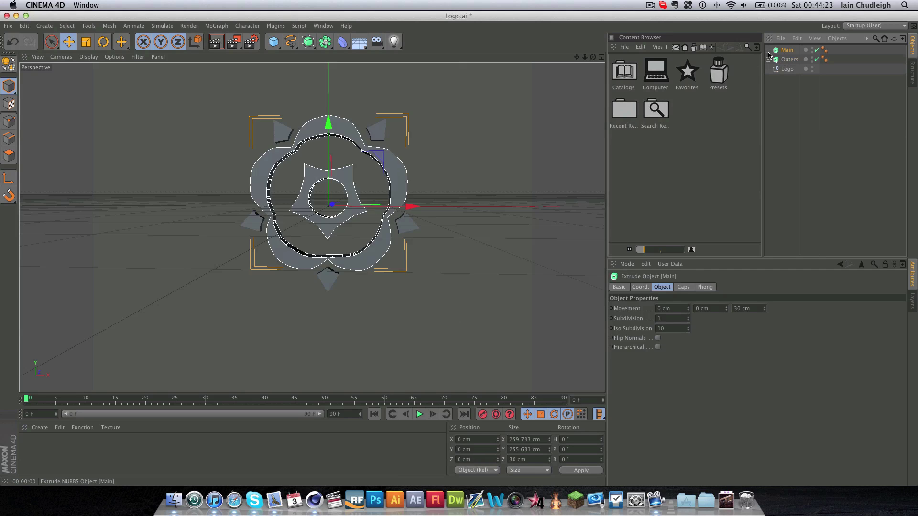
pyautogui.click(682, 287)
pyautogui.click(693, 309)
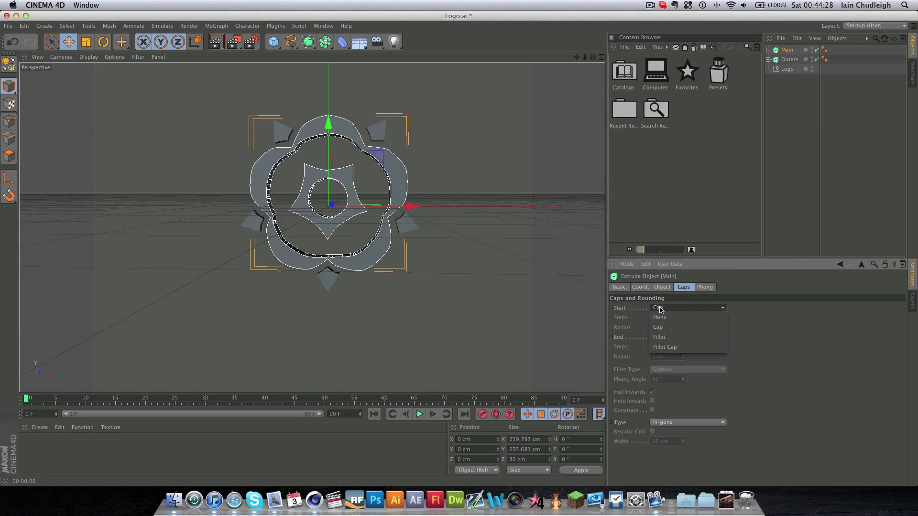
pyautogui.click(668, 347)
pyautogui.click(671, 338)
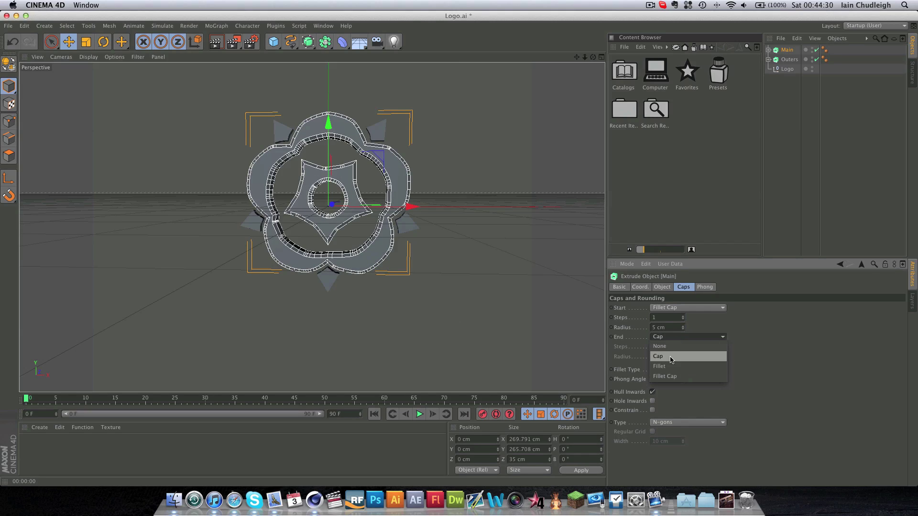
pyautogui.click(669, 371)
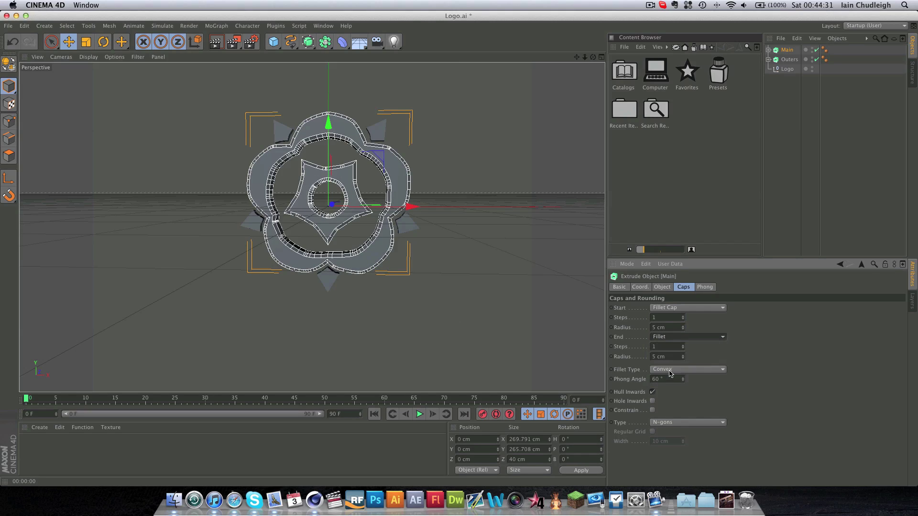
pyautogui.click(676, 337)
pyautogui.click(670, 376)
# Reduce the start and end fillet radius of Main to 3 cm.
pyautogui.click(683, 329)
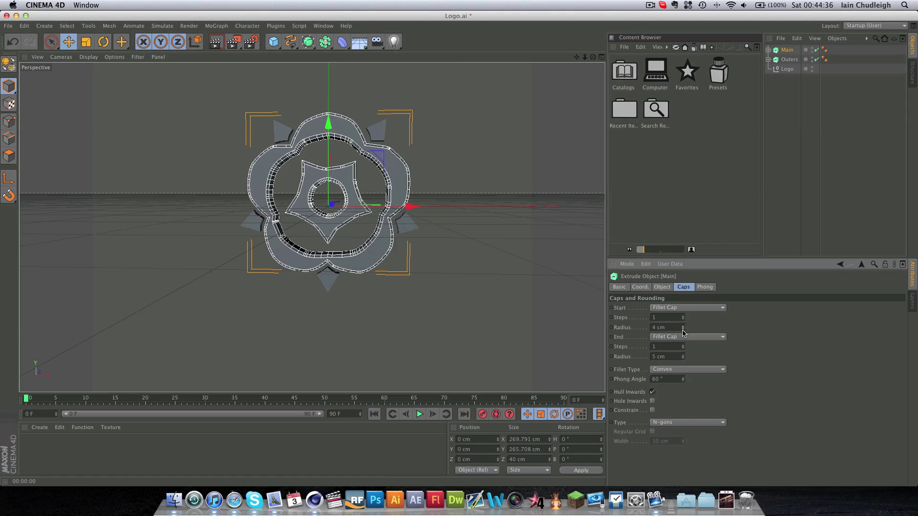
pyautogui.click(683, 330)
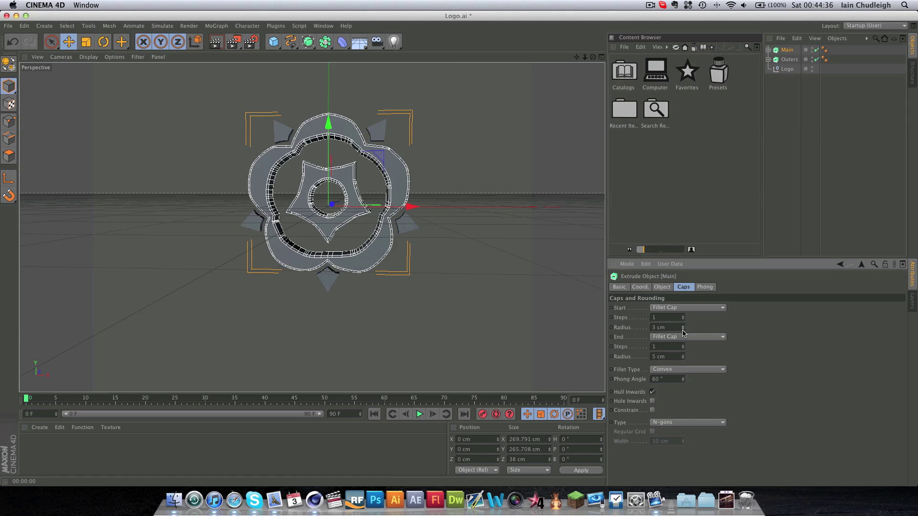
pyautogui.click(682, 358)
pyautogui.click(683, 359)
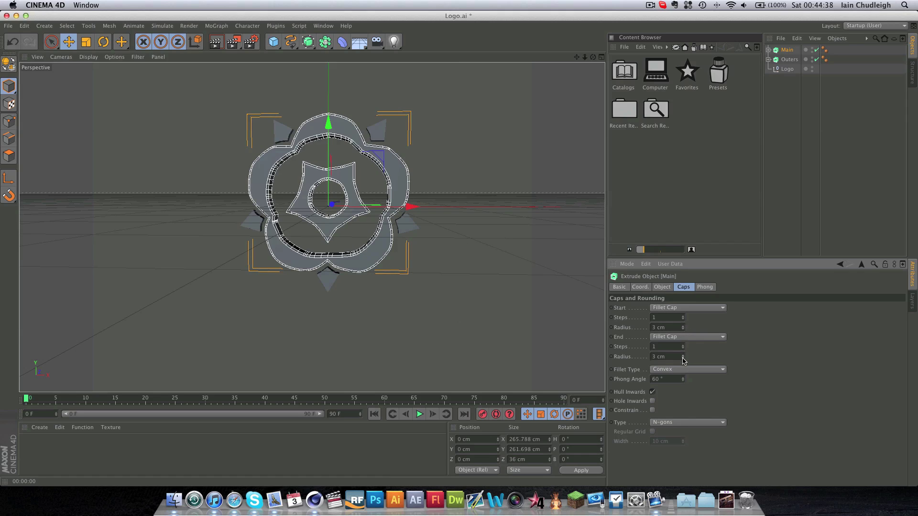
# Set both the start and end caps of the Outers extrusion to Fillet Cap.
pyautogui.click(790, 59)
pyautogui.click(691, 308)
pyautogui.click(686, 348)
pyautogui.click(688, 337)
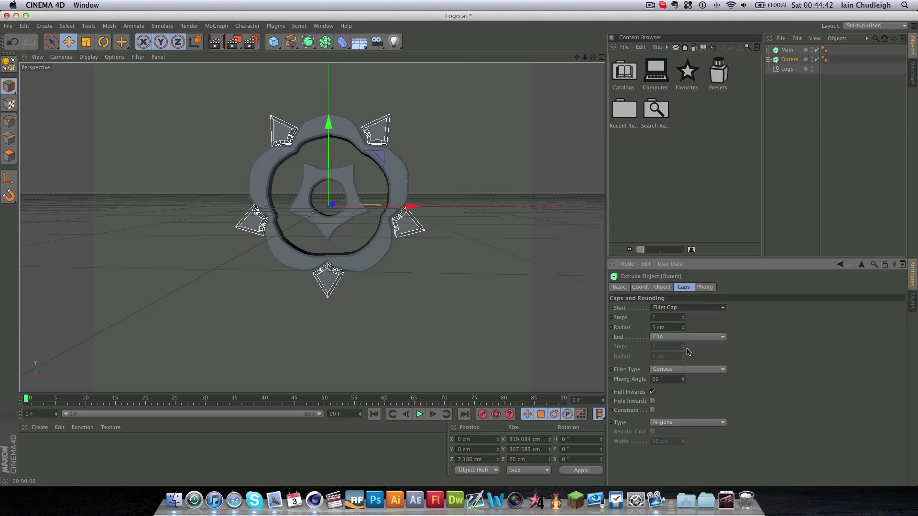
pyautogui.click(685, 378)
# Reduce the start and end fillet radius of Outers to 2 cm and render a preview.
pyautogui.click(683, 330)
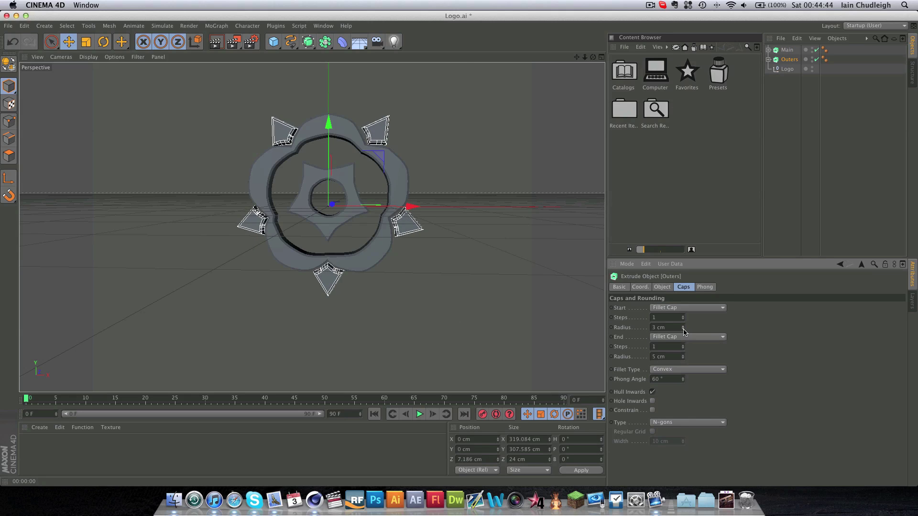
pyautogui.click(683, 329)
pyautogui.click(683, 329)
pyautogui.click(684, 359)
pyautogui.click(683, 359)
pyautogui.click(683, 359)
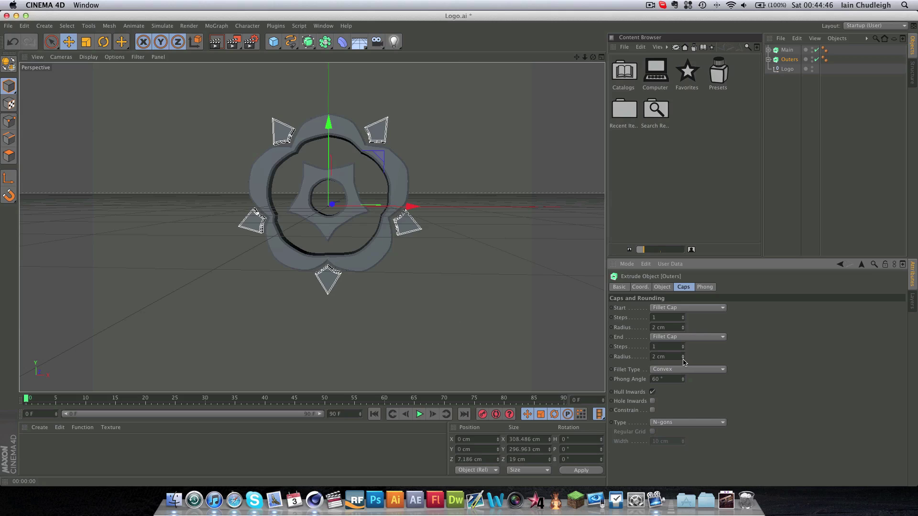
pyautogui.press('super+r')
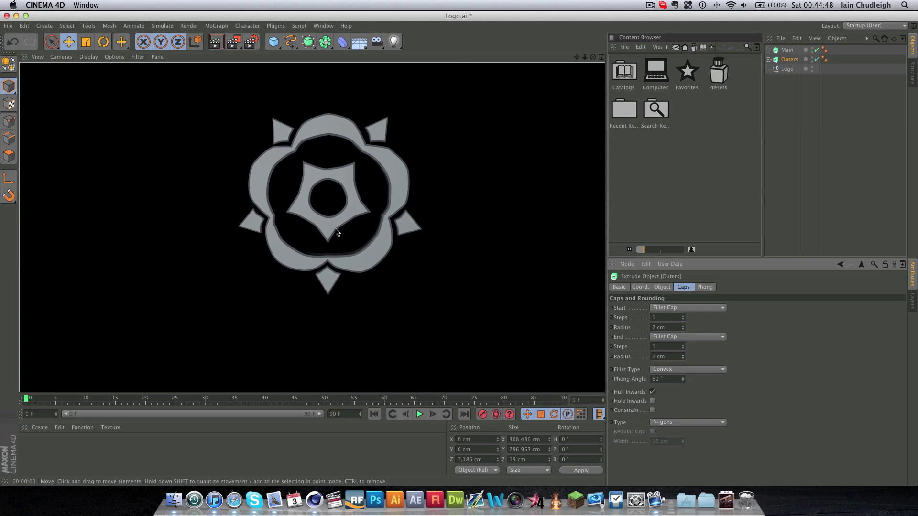
# Set the start and end fillet steps of both Main and Outers to 3, and render a preview.
pyautogui.keyDown('shift'); pyautogui.click(787, 49); pyautogui.keyUp('shift')
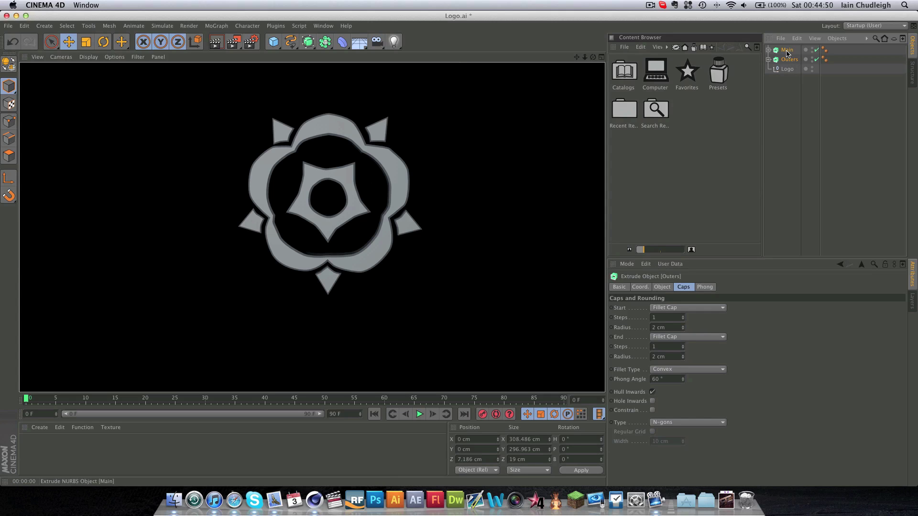
pyautogui.click(683, 316)
pyautogui.click(682, 317)
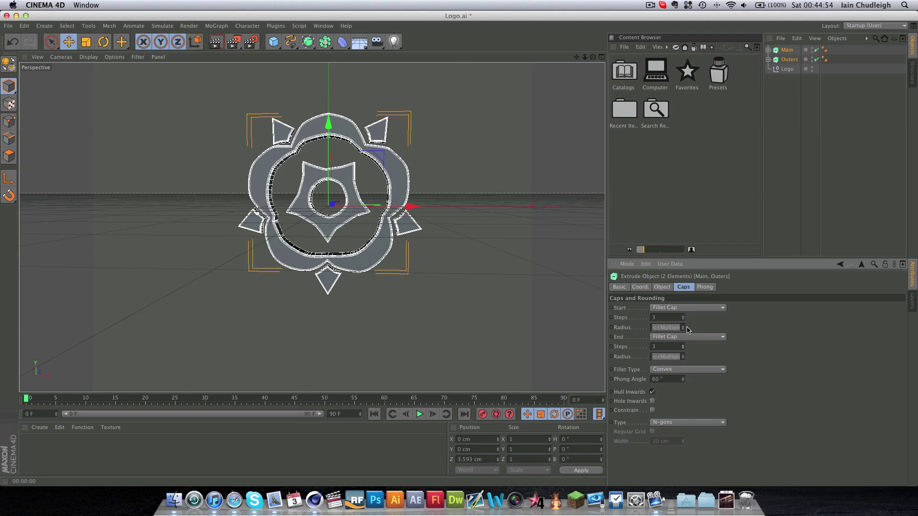
pyautogui.press('super+r')
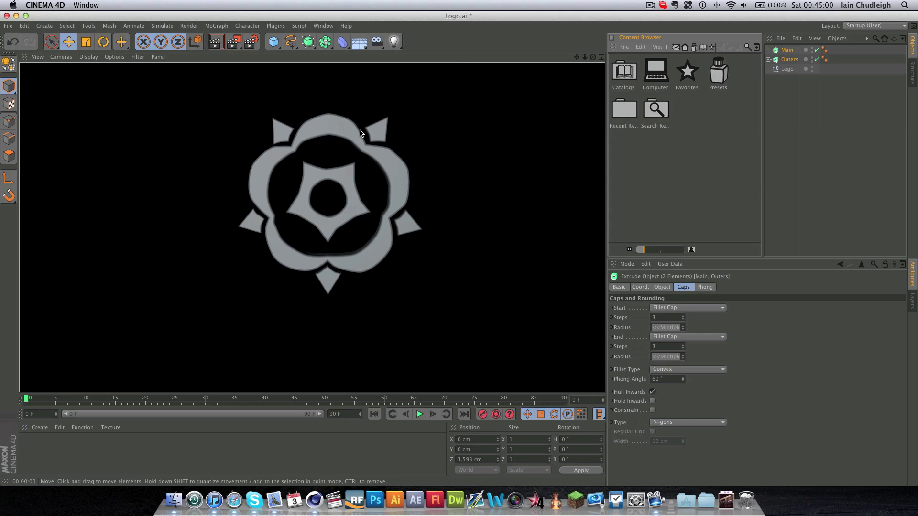
pyautogui.click(796, 124)
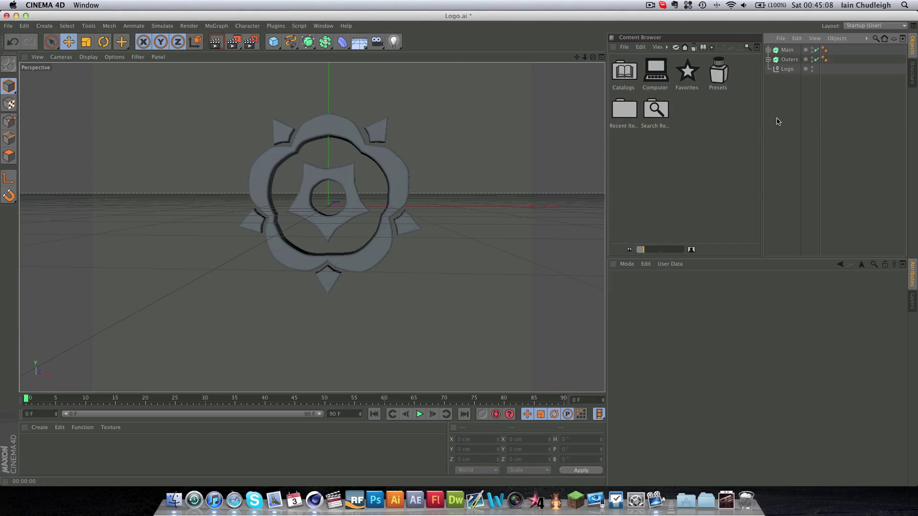
# Open the 3n19ma Hardcore Materials preset library and browse its metal and stone materials.
pyautogui.doubleClick(725, 78)
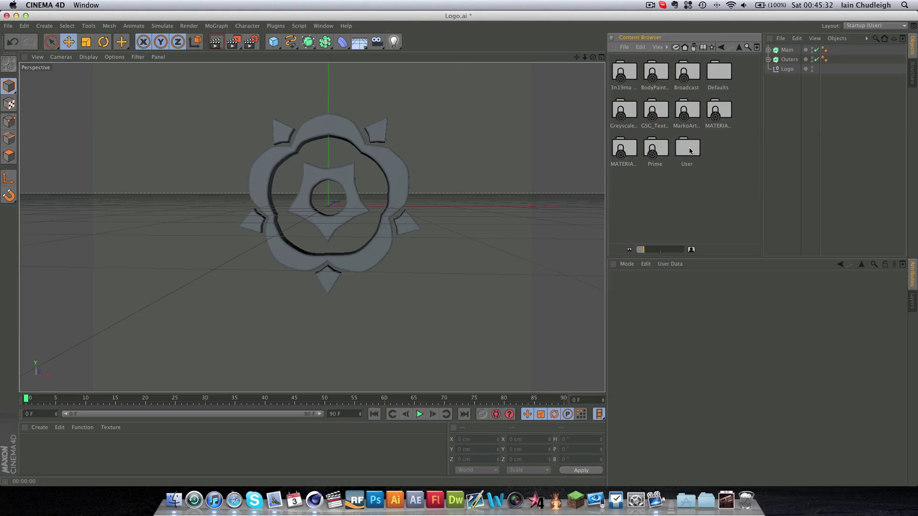
pyautogui.doubleClick(630, 78)
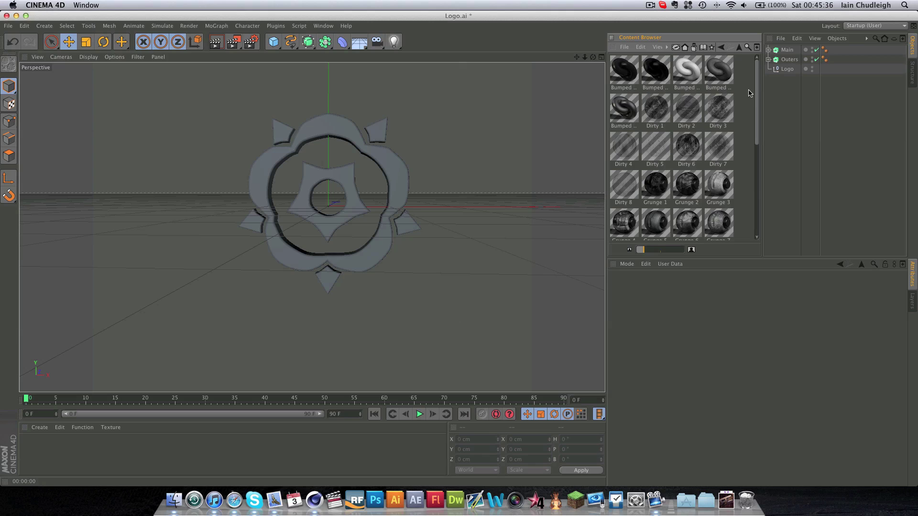
pyautogui.scroll(-5, 751, 120)
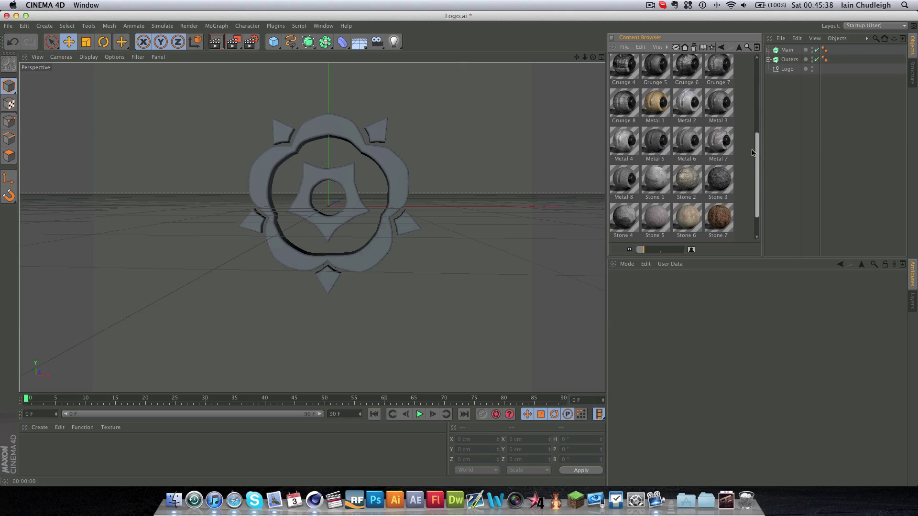
pyautogui.scroll(-2, 753, 152)
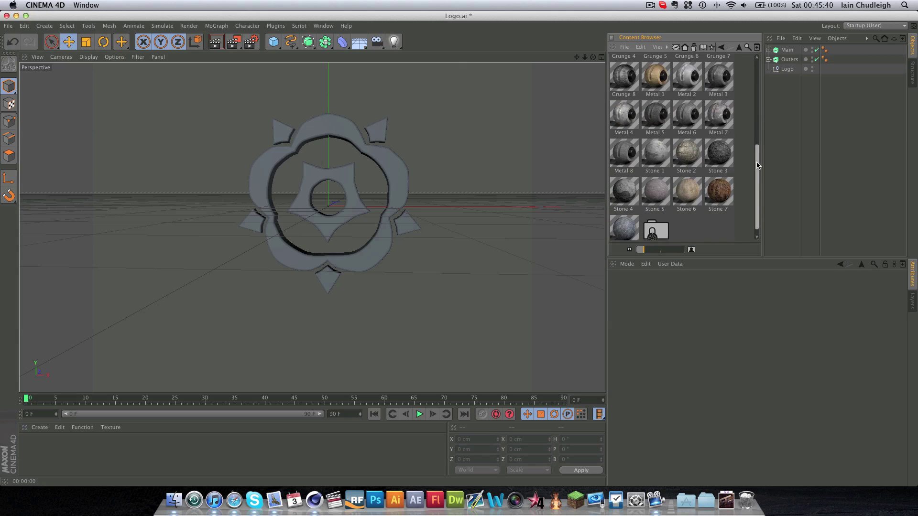
pyautogui.scroll(2, 757, 164)
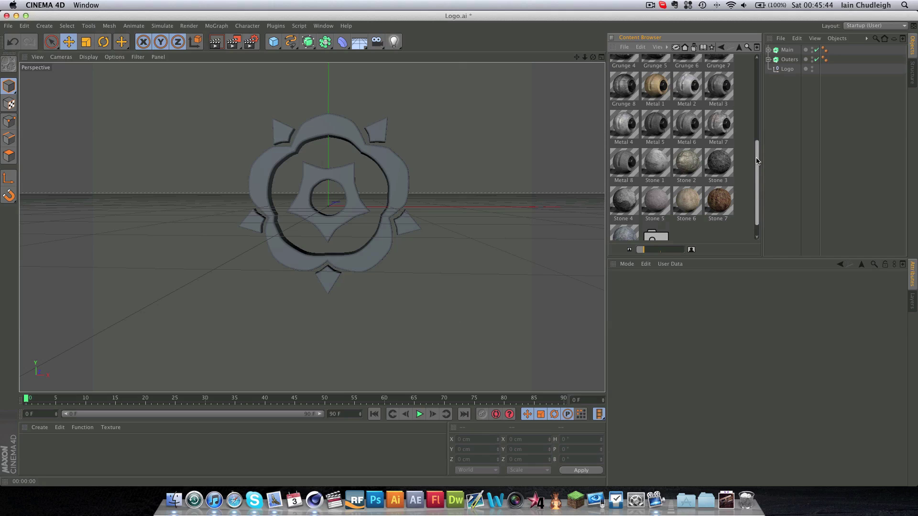
pyautogui.scroll(-2, 757, 161)
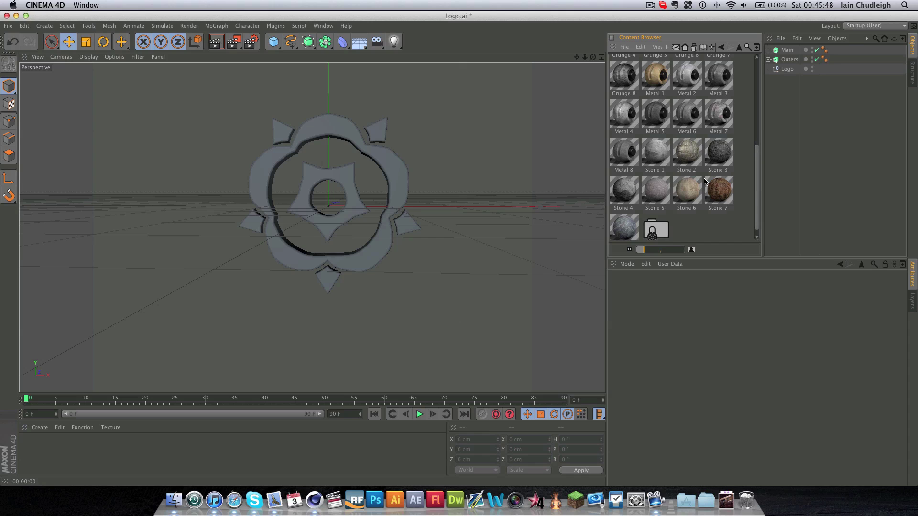
# Load the last stone material from the library, apply it to Main, and copy its texture tag to Outers.
pyautogui.doubleClick(628, 227)
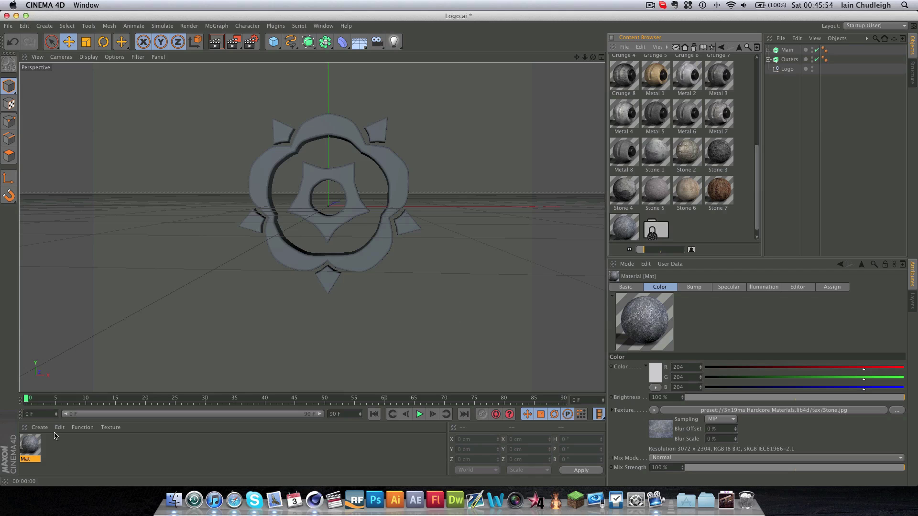
pyautogui.moveTo(31, 450); pyautogui.dragTo(311, 175)
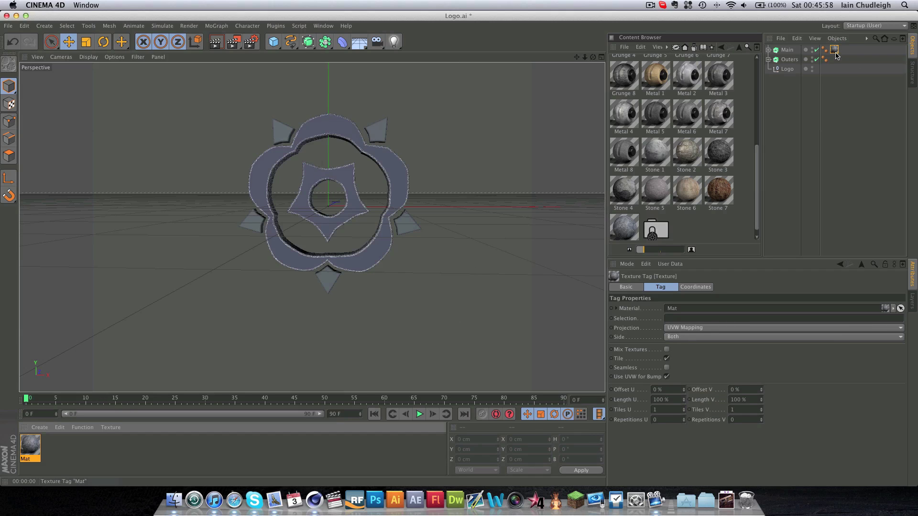
pyautogui.keyDown('ctrl'); pyautogui.moveTo(834, 49); pyautogui.dragTo(835, 59); pyautogui.keyUp('ctrl')
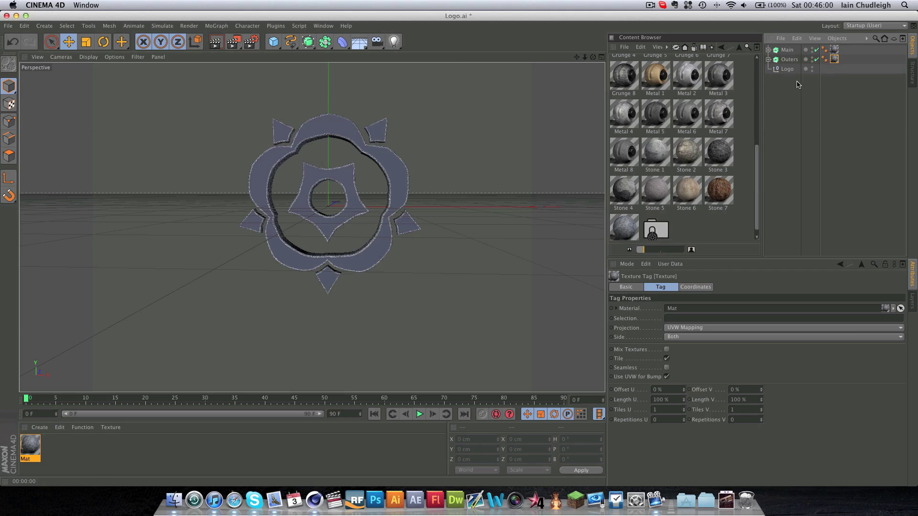
# Render previews of the stone-textured logo from the front and from an angled side view.
pyautogui.hotkey('ctrl', 'r')
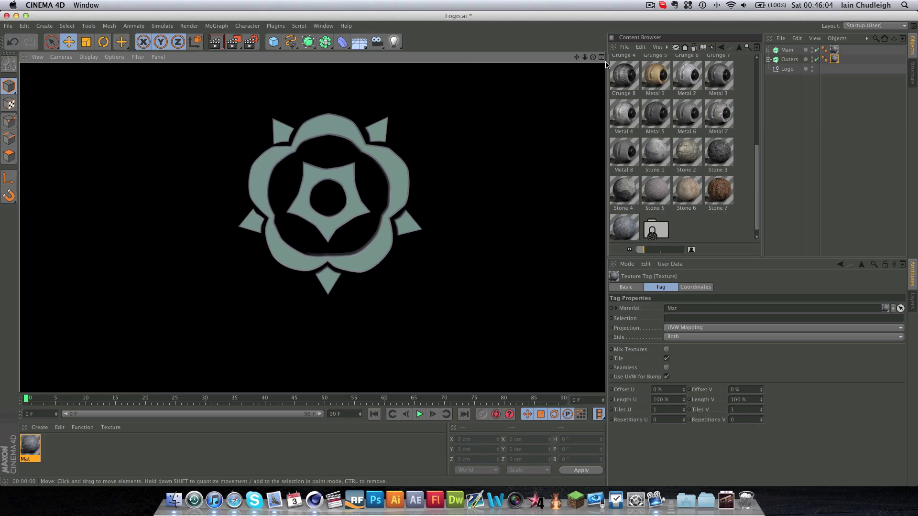
pyautogui.moveTo(593, 57); pyautogui.dragTo(593, 68)
pyautogui.hotkey('ctrl', 'r')
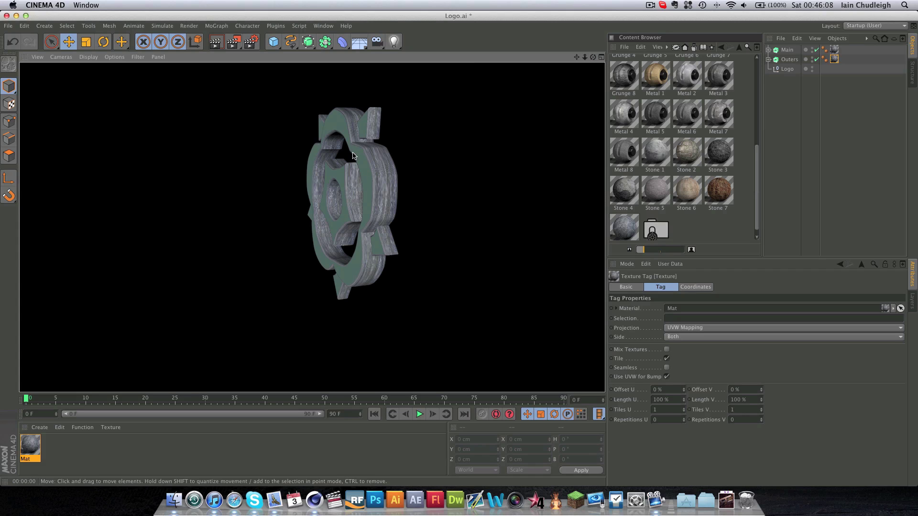
# Set the projection of both texture tags to Cubic and render a near-front preview of the logo.
pyautogui.moveTo(840, 58); pyautogui.dragTo(836, 51)
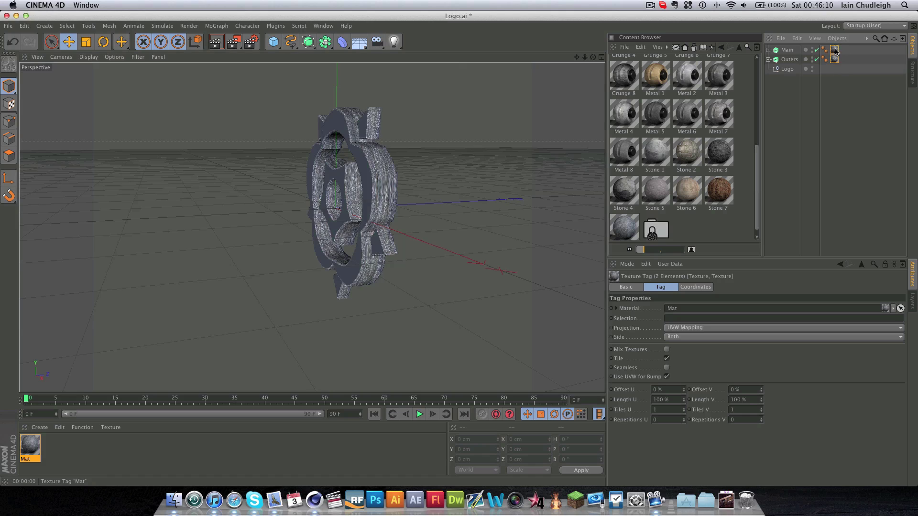
pyautogui.click(694, 328)
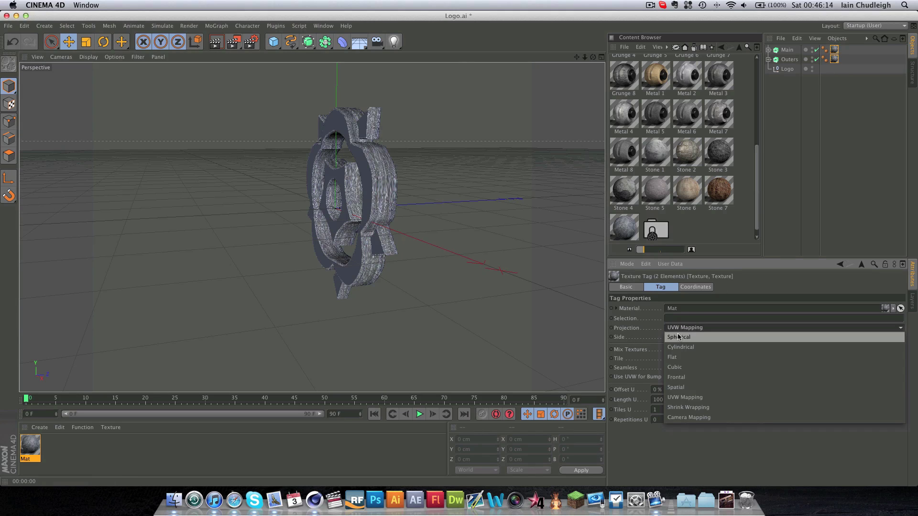
pyautogui.click(687, 367)
pyautogui.moveTo(595, 58)
pyautogui.mouseDown()
pyautogui.moveTo(581, 59)
pyautogui.moveTo(595, 60)
pyautogui.mouseUp()
pyautogui.hotkey('ctrl', 'r')
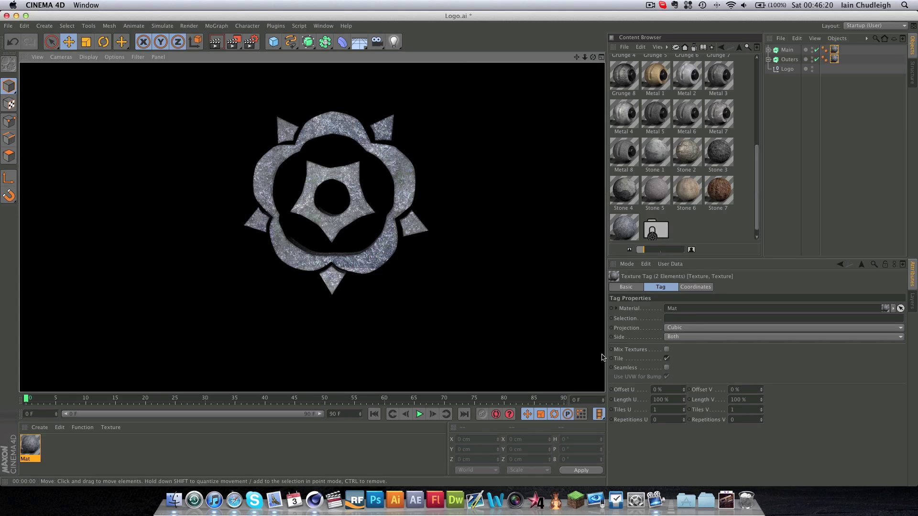
# Set Length U and Length V of both texture tags to 200% and render a preview.
pyautogui.click(654, 400)
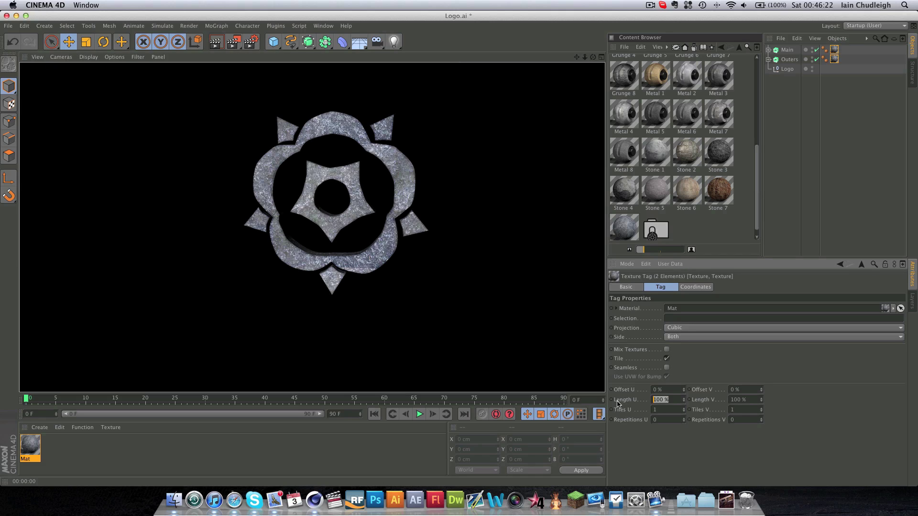
pyautogui.write('200')
pyautogui.press('Tab')
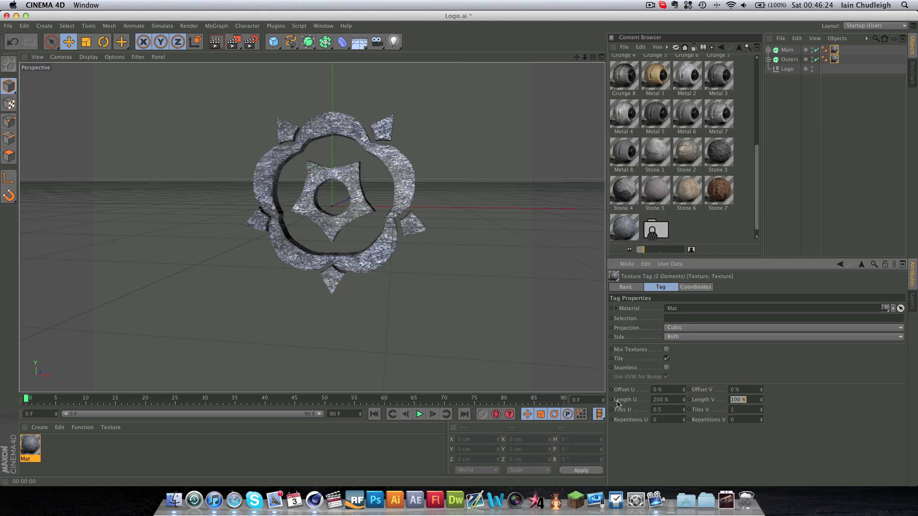
pyautogui.write('200')
pyautogui.press('Tab')
pyautogui.press('super+r')
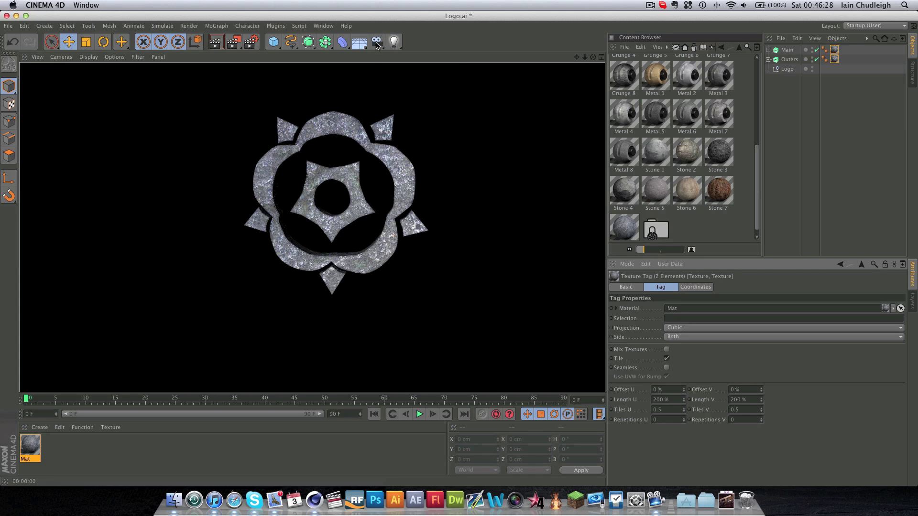
# Enable Reflection on the stone material and use a Fresnel shader as its texture.
pyautogui.doubleClick(33, 444)
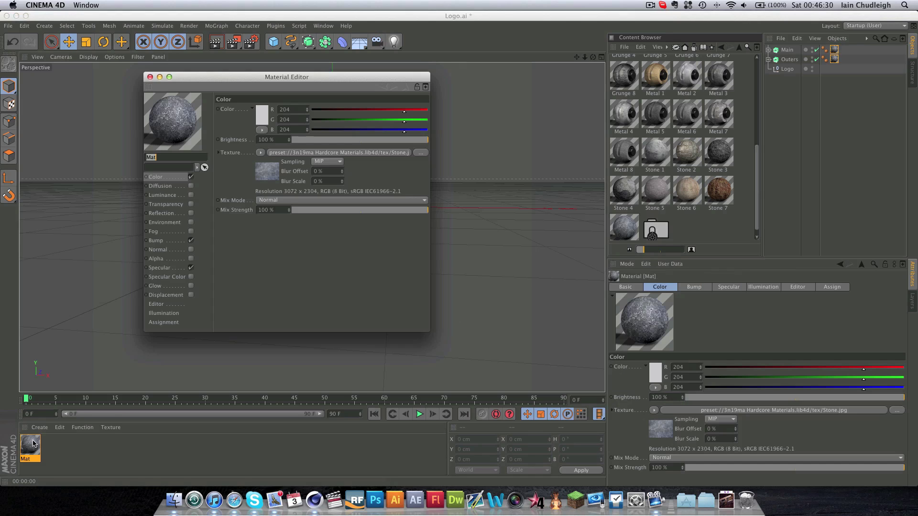
pyautogui.click(180, 213)
pyautogui.click(191, 213)
pyautogui.click(261, 162)
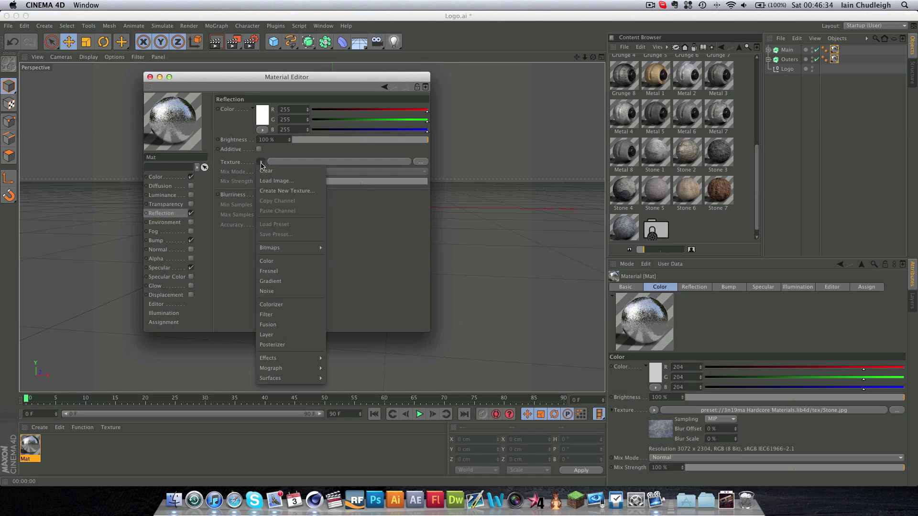
pyautogui.click(266, 272)
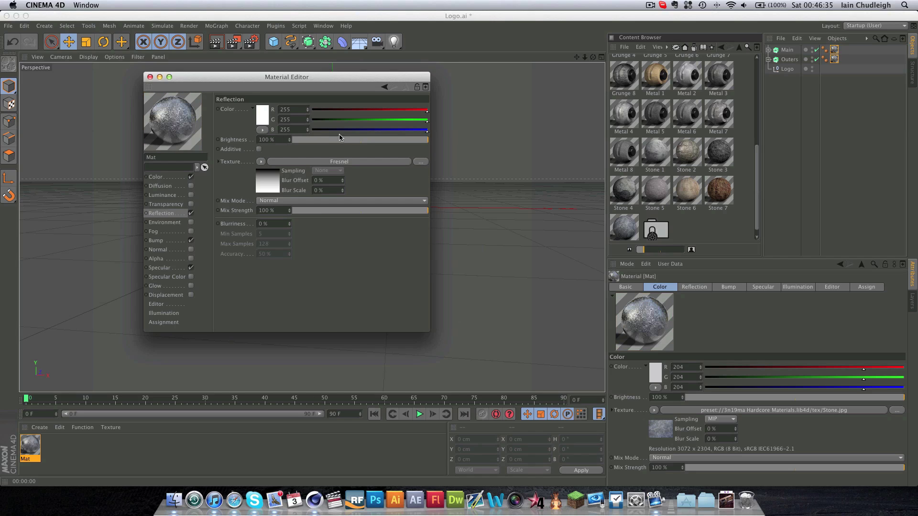
# Lower the stone material's reflection brightness to 10% and mix strength to 13%, and render a preview.
pyautogui.click(359, 211)
pyautogui.click(312, 140)
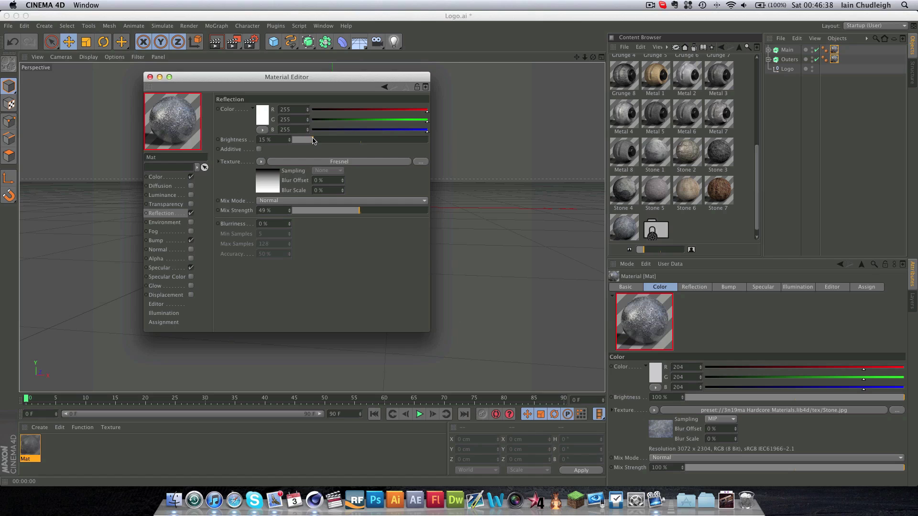
pyautogui.moveTo(313, 139); pyautogui.dragTo(308, 139)
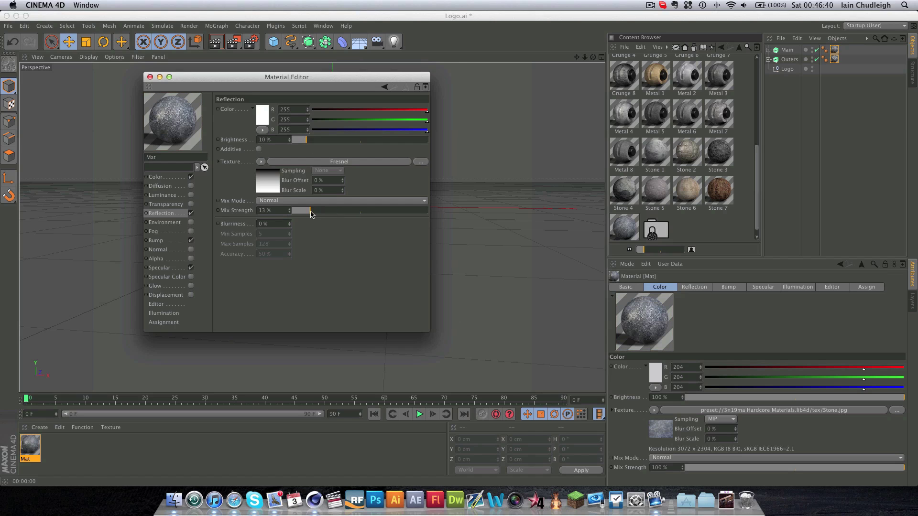
pyautogui.click(149, 77)
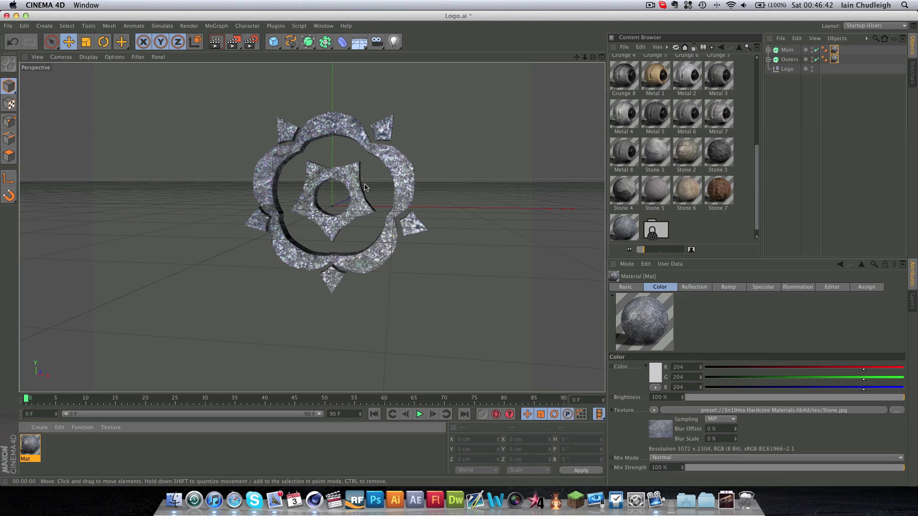
pyautogui.press('super+r')
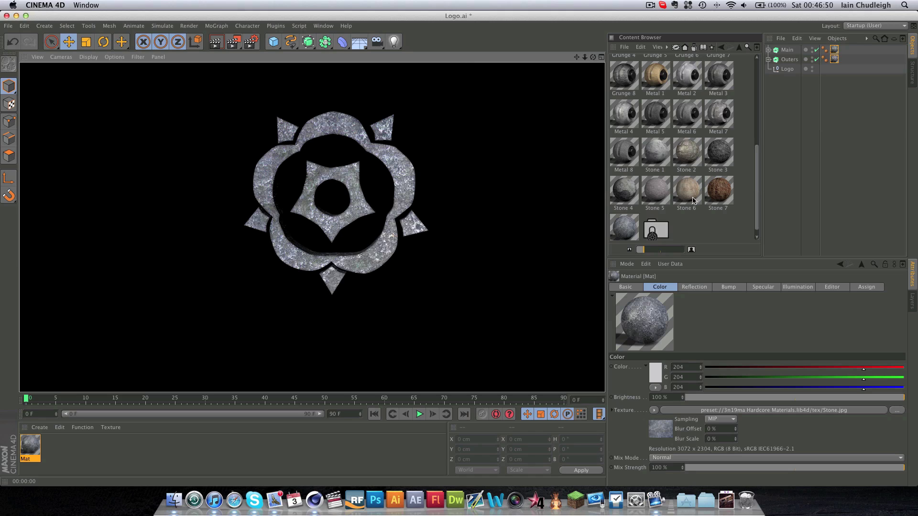
# Delete the stone material and its texture tags from Main and Outers.
pyautogui.press('Delete')
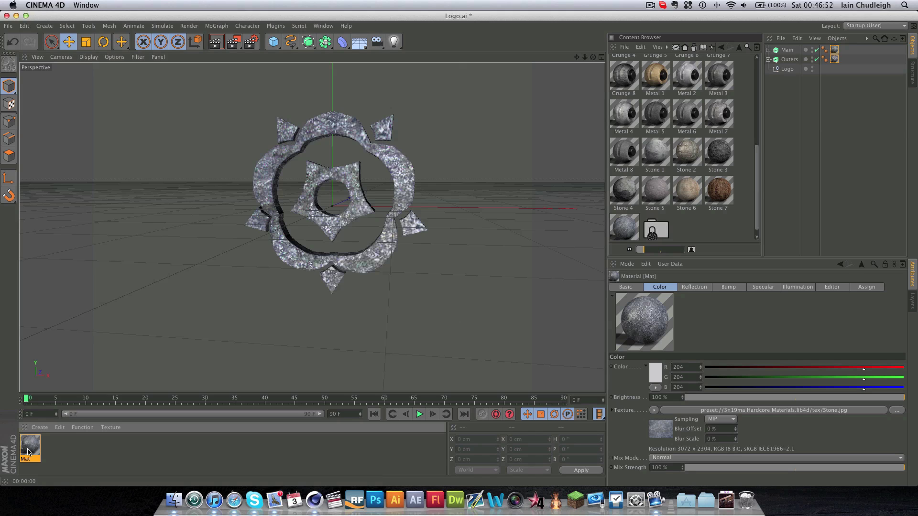
pyautogui.moveTo(834, 94); pyautogui.dragTo(834, 50)
pyautogui.press('Delete')
# Load the Metal 4 material from the preset library into the scene.
pyautogui.scroll(2, 728, 175)
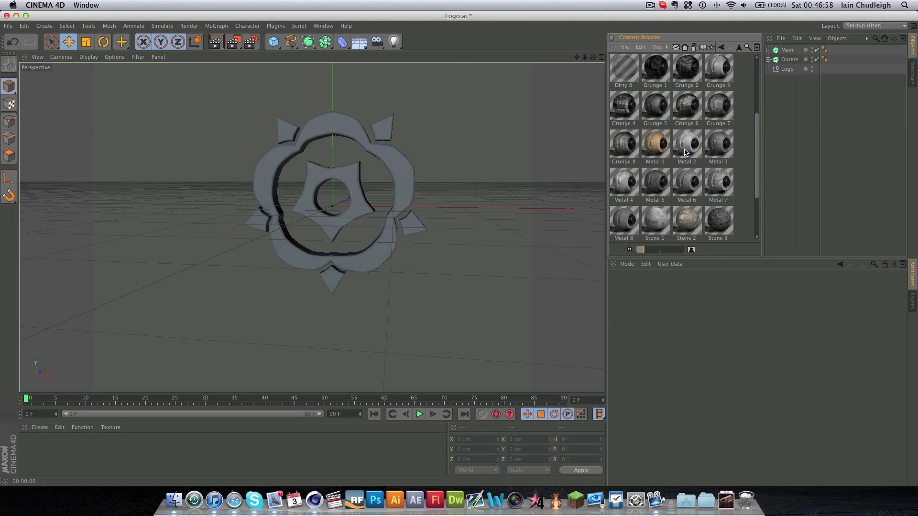
pyautogui.click(631, 187)
pyautogui.doubleClick(628, 187)
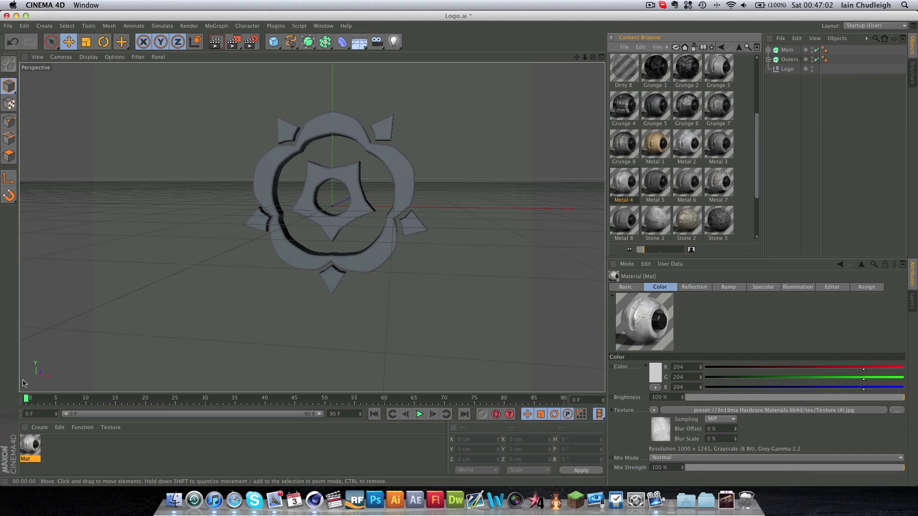
# Apply the metal material to Main and Outers with Cubic projection, and render a preview.
pyautogui.moveTo(29, 458); pyautogui.dragTo(826, 59)
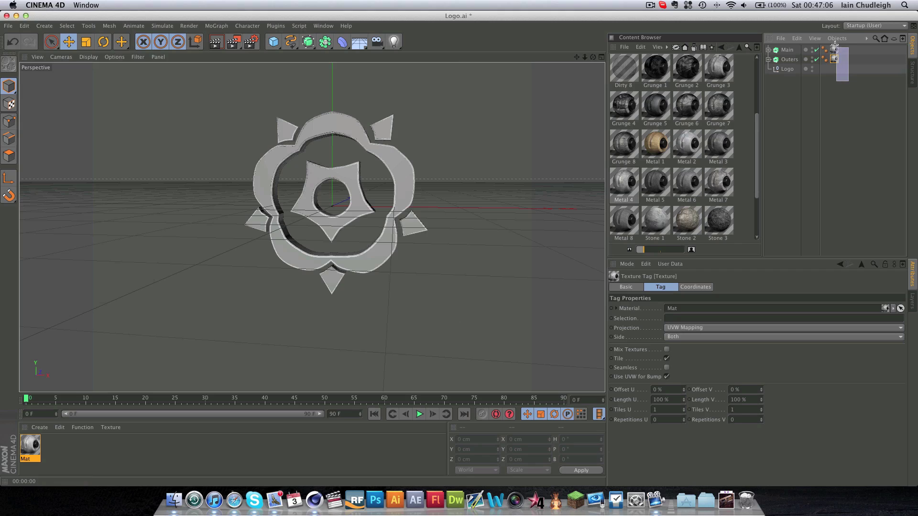
pyautogui.keyDown('shift'); pyautogui.click(834, 49); pyautogui.keyUp('shift')
pyautogui.click(713, 329)
pyautogui.click(708, 367)
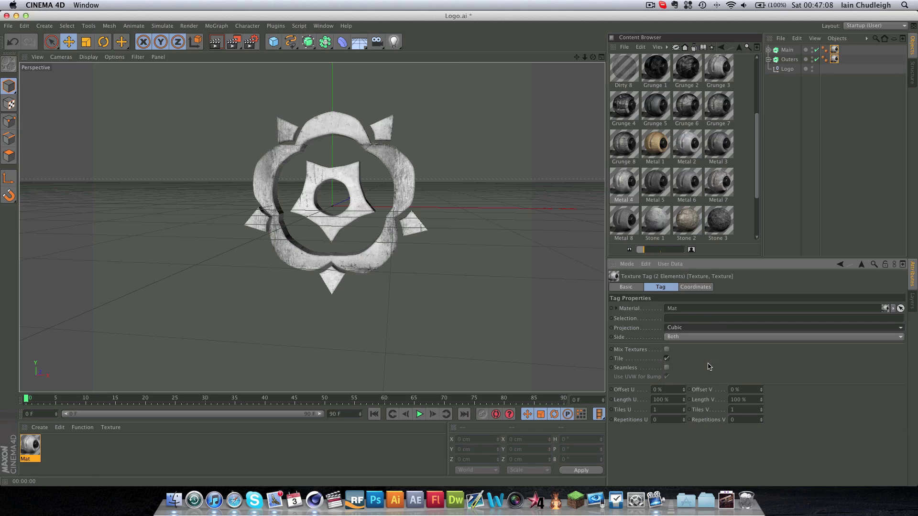
pyautogui.press('super+r')
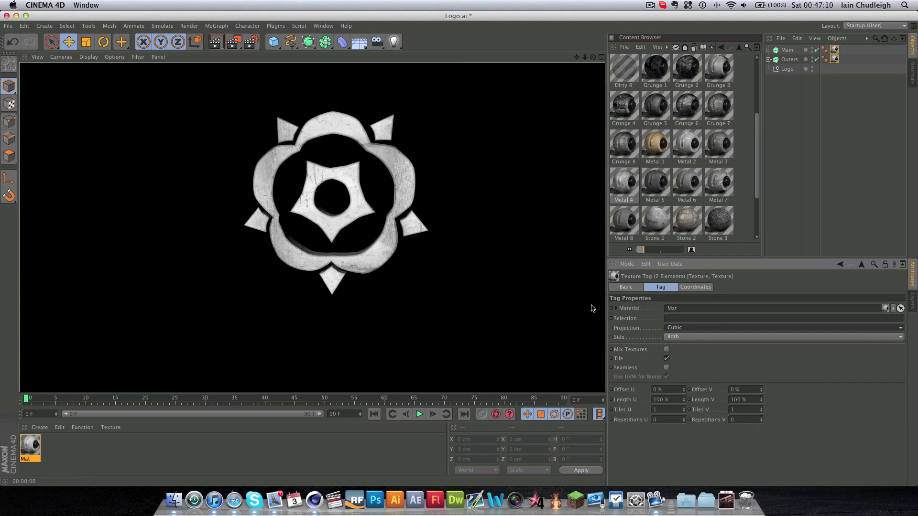
# Enable Seamless on both texture tags, render a preview, and return the content library to its home directory.
pyautogui.click(667, 367)
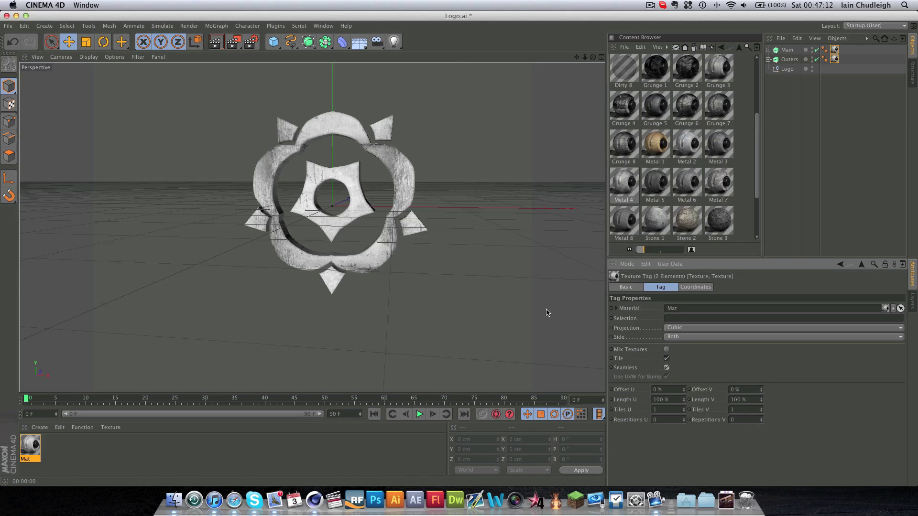
pyautogui.press('super+r')
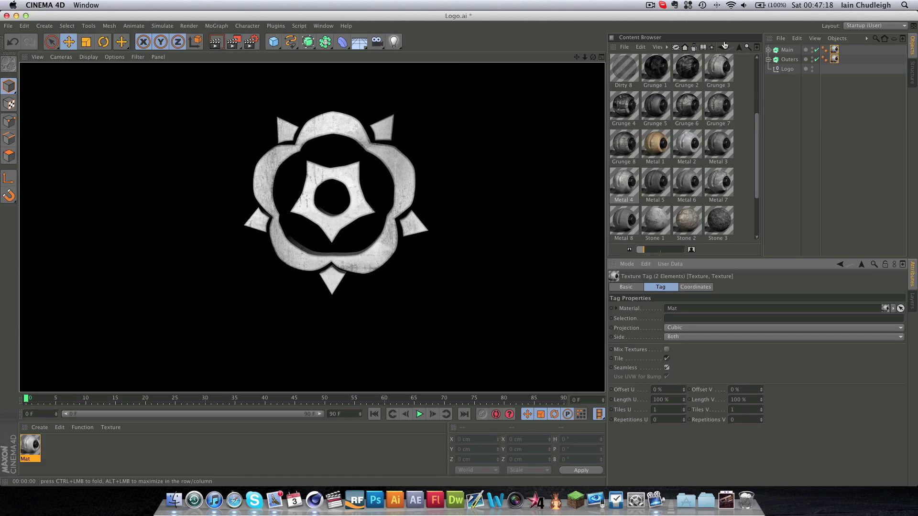
pyautogui.click(685, 48)
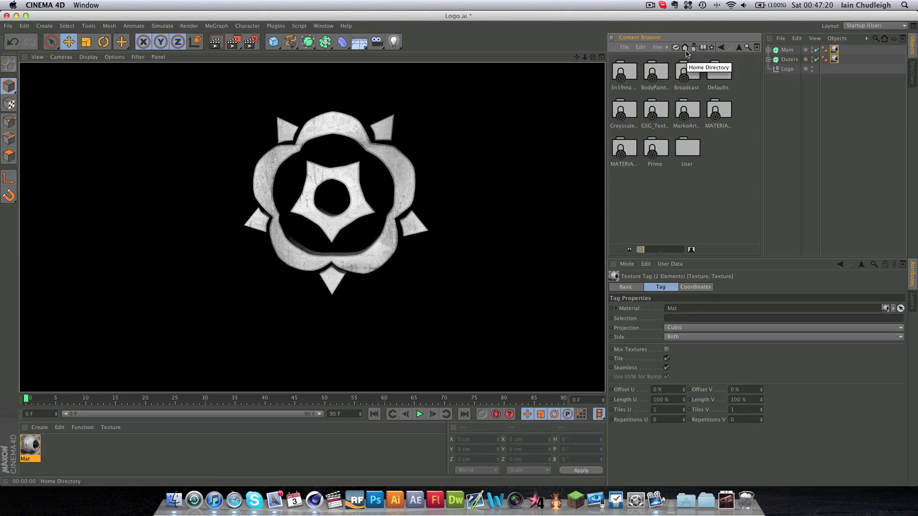
pyautogui.click(311, 227)
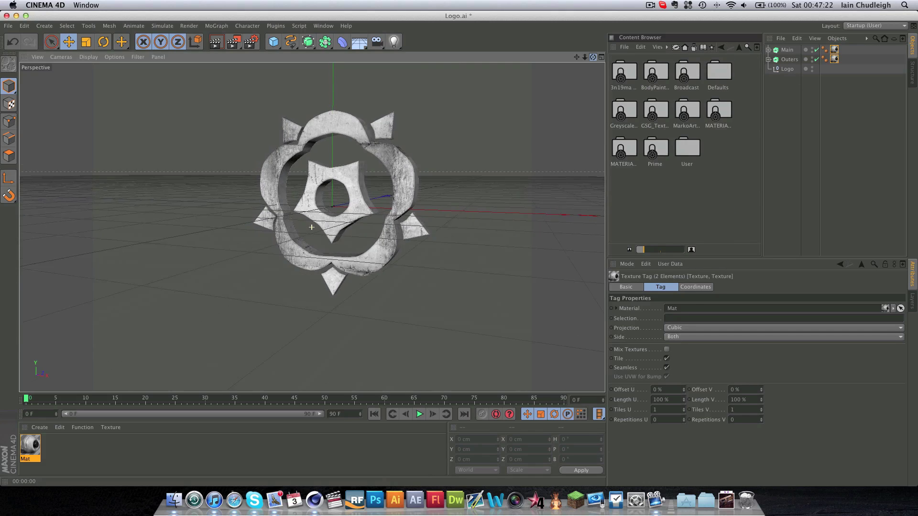
# Add an omni light and move it above and in front of the logo, to about Y 336 cm and Z -36 cm.
pyautogui.click(394, 42)
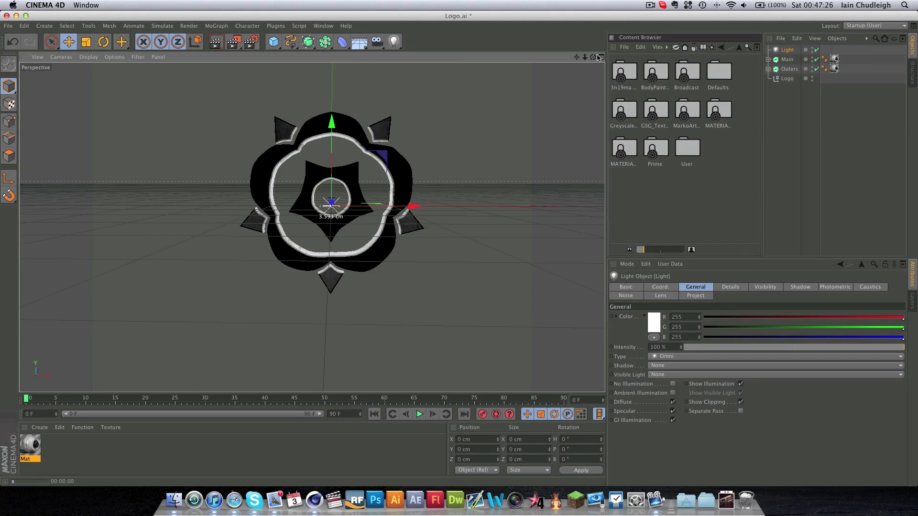
pyautogui.press('super+r')
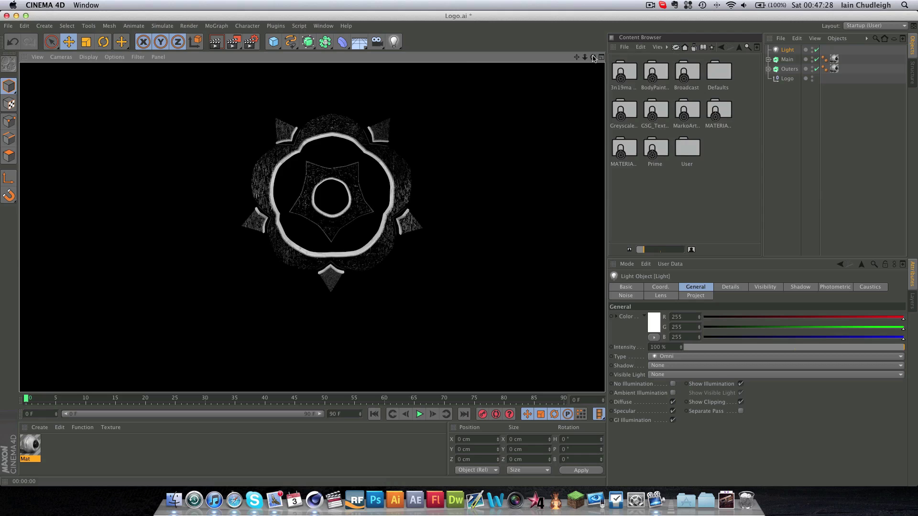
pyautogui.moveTo(593, 57); pyautogui.dragTo(506, 189)
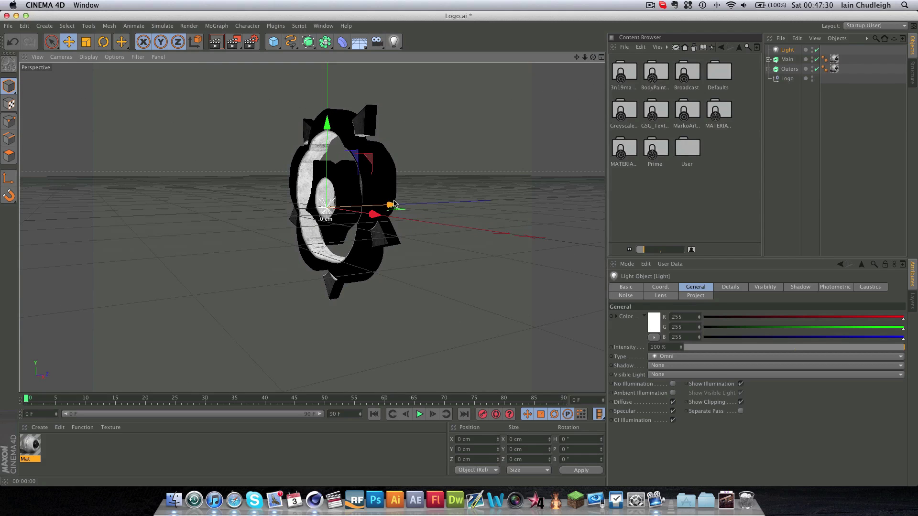
pyautogui.moveTo(392, 205); pyautogui.dragTo(306, 98)
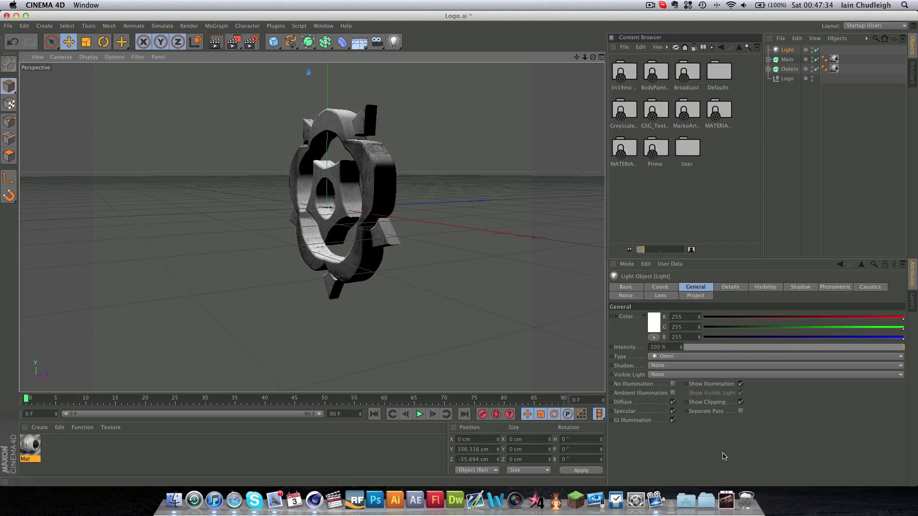
# Set the light's shadow to Shadow Maps (Soft) and render a preview from the front.
pyautogui.click(677, 365)
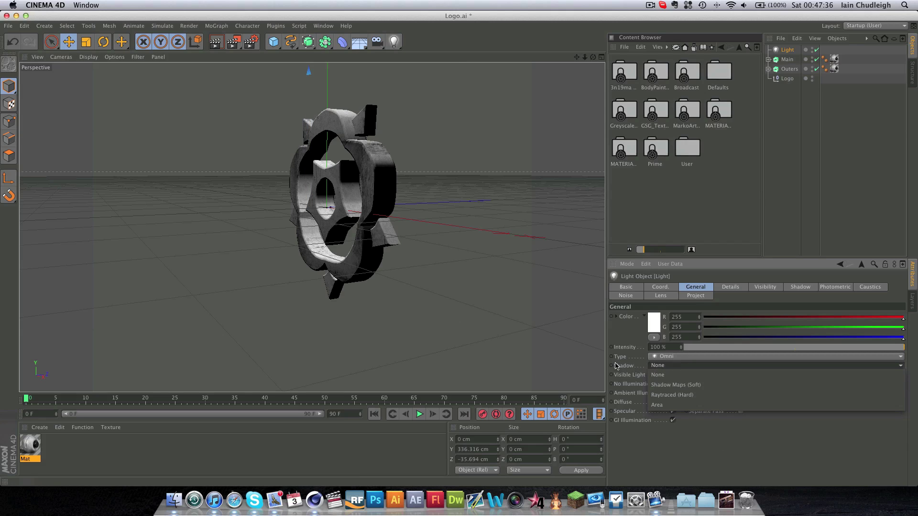
pyautogui.click(665, 385)
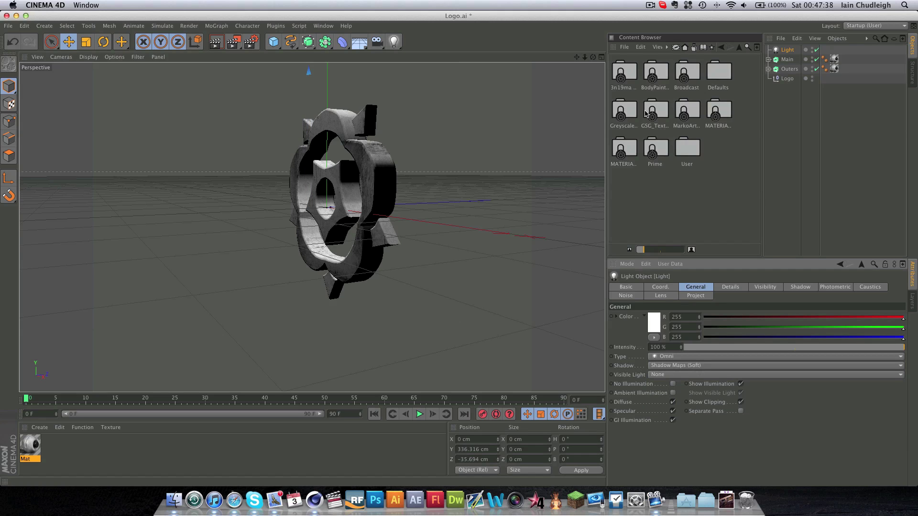
pyautogui.moveTo(592, 57); pyautogui.dragTo(567, 67)
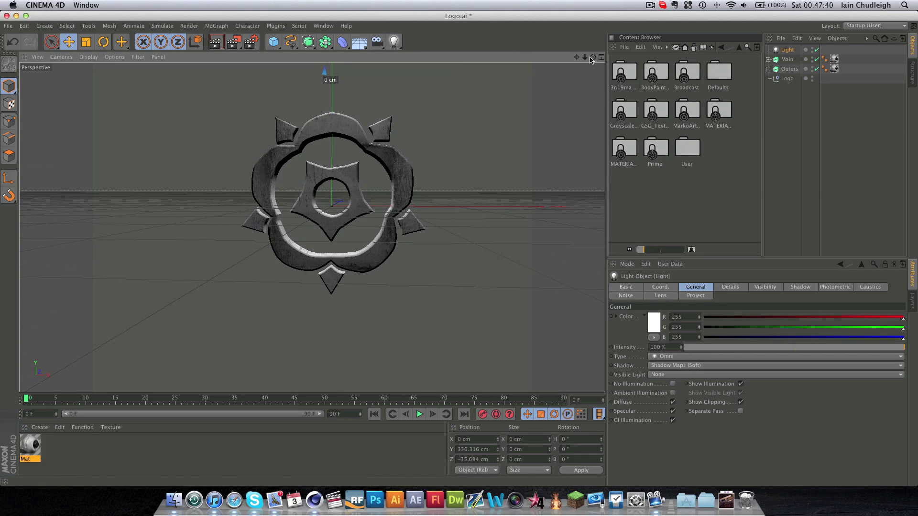
pyautogui.hotkey('ctrl', 'r')
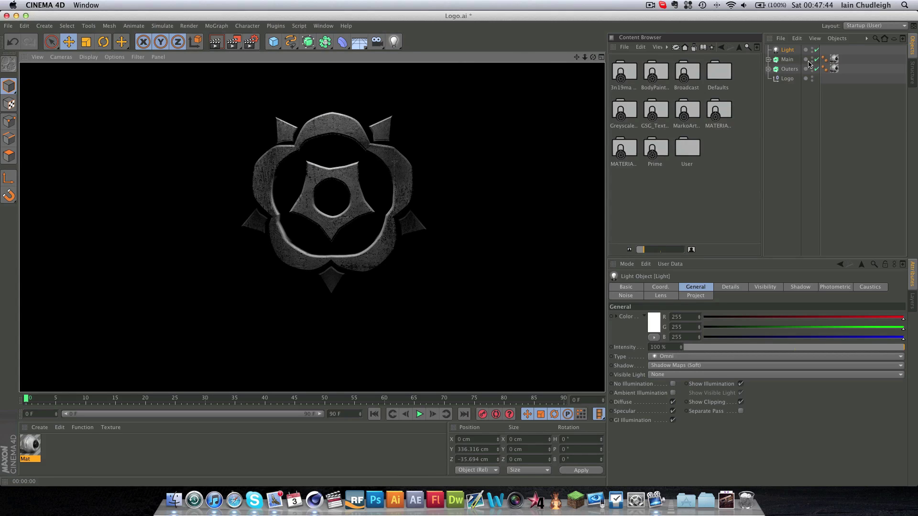
# Duplicate the light, set the copy's Y position to -336.316 cm, and render a preview.
pyautogui.keyDown('ctrl'); pyautogui.moveTo(787, 49); pyautogui.dragTo(789, 58); pyautogui.keyUp('ctrl')
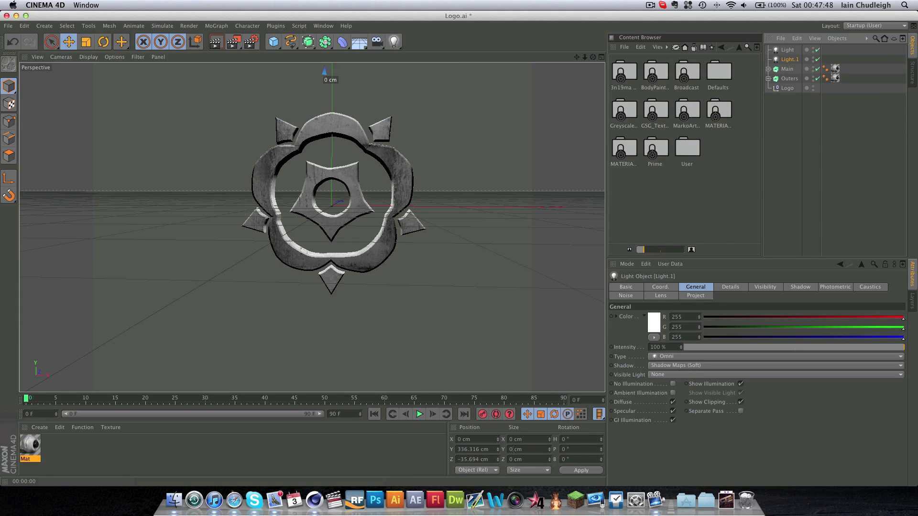
pyautogui.click(458, 450)
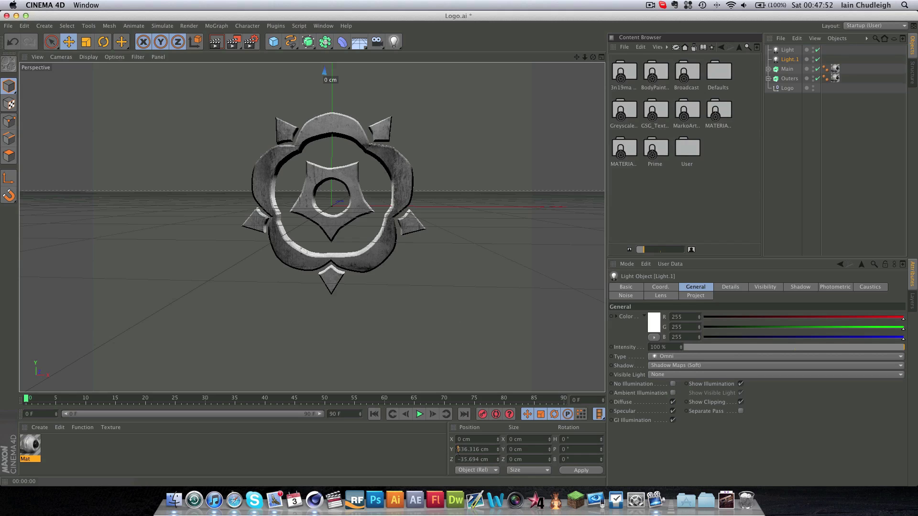
pyautogui.write('-')
pyautogui.click(581, 471)
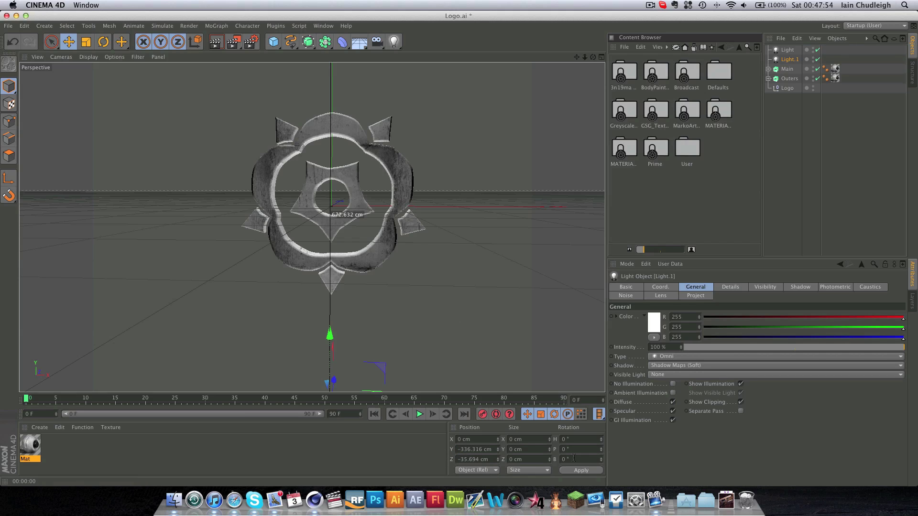
pyautogui.hotkey('ctrl', 'r')
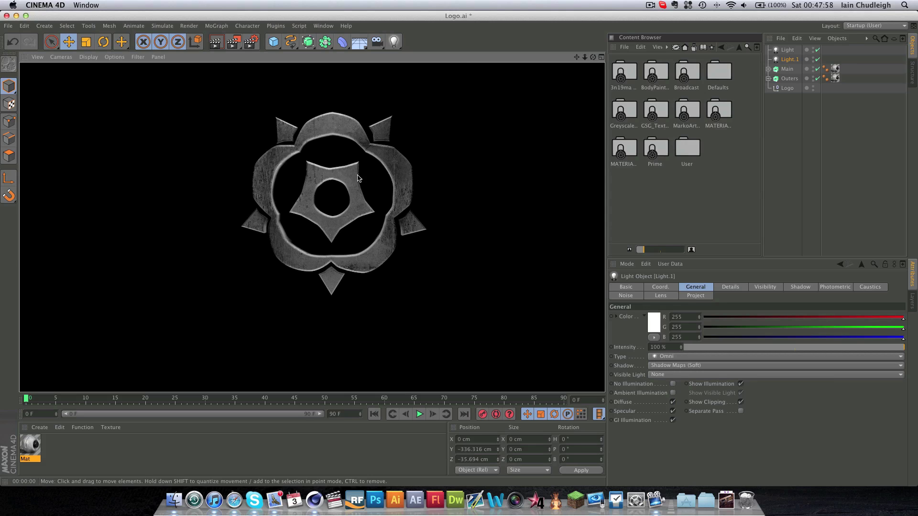
# Set the render output to the Film/Video preset HDV/HDTV 720 29.97.
pyautogui.click(251, 41)
pyautogui.moveTo(139, 17); pyautogui.dragTo(524, 86)
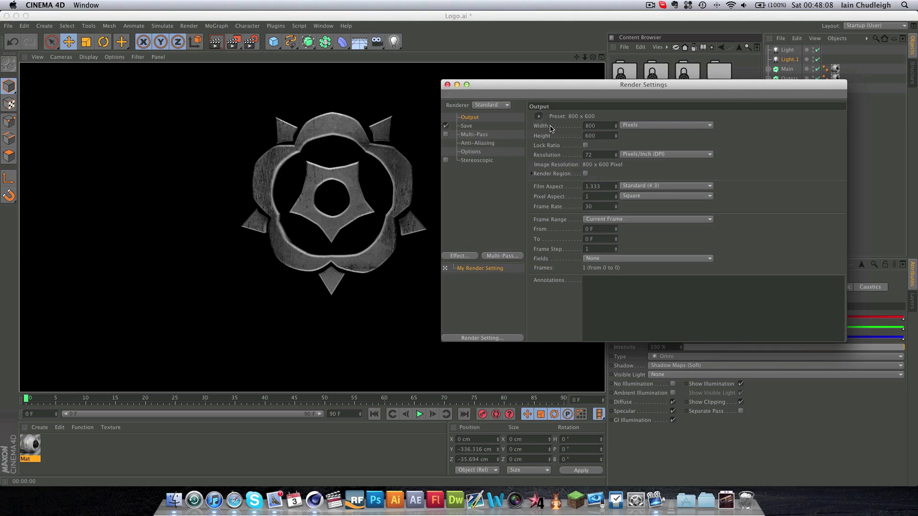
pyautogui.click(539, 117)
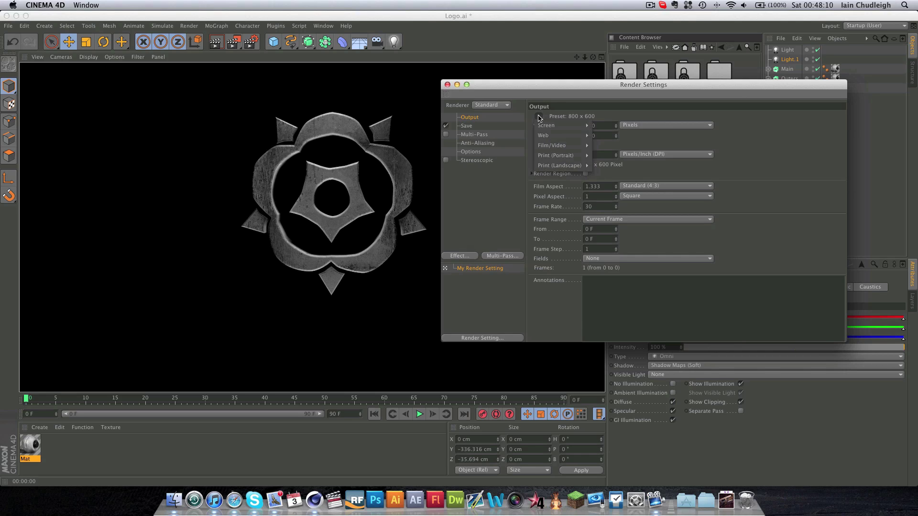
pyautogui.moveTo(545, 137)
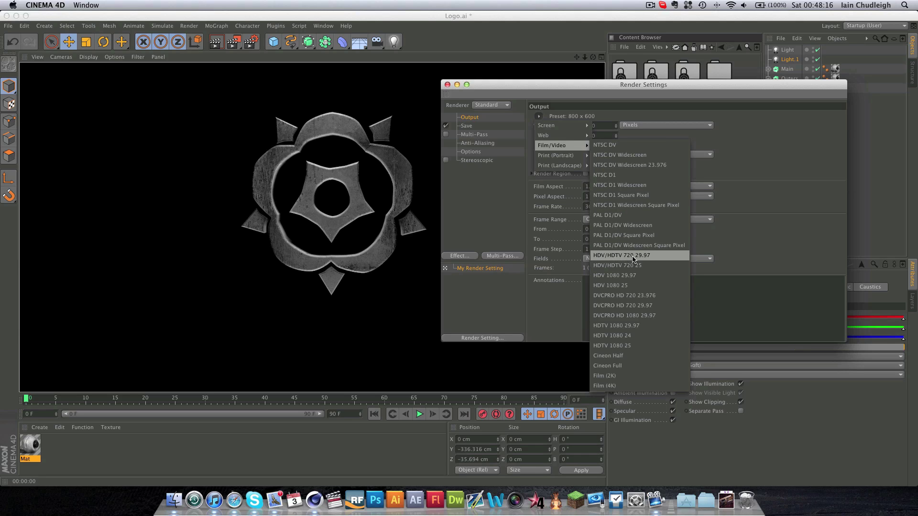
pyautogui.press('super+z')
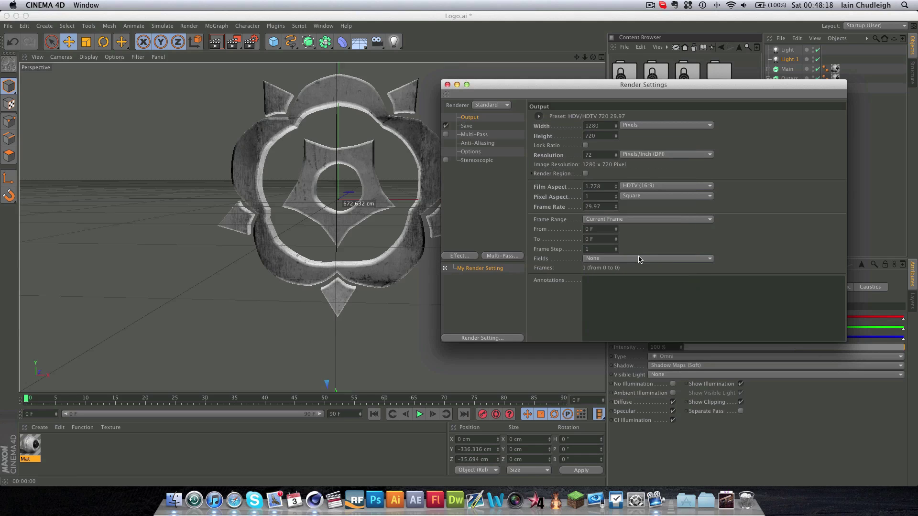
pyautogui.click(447, 84)
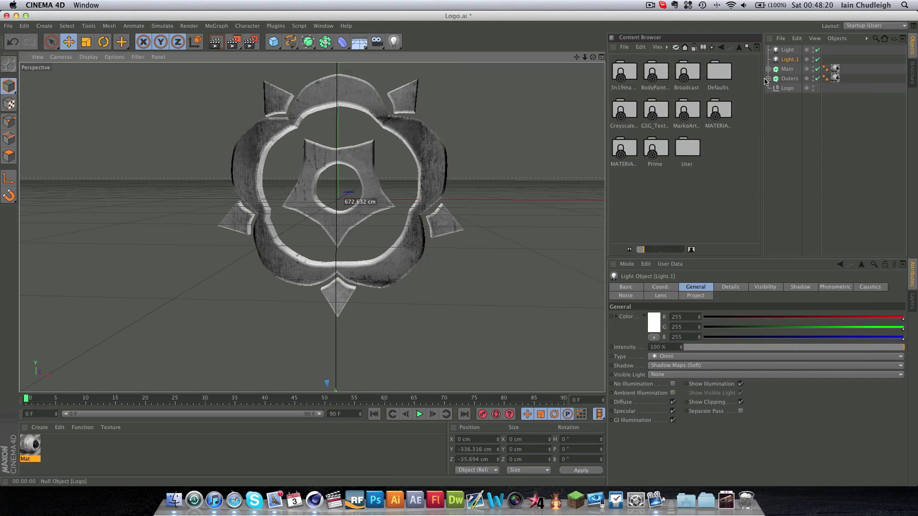
# Add the Ambient Occlusion and Global Illumination effects to the render settings.
pyautogui.moveTo(578, 58); pyautogui.dragTo(560, 63)
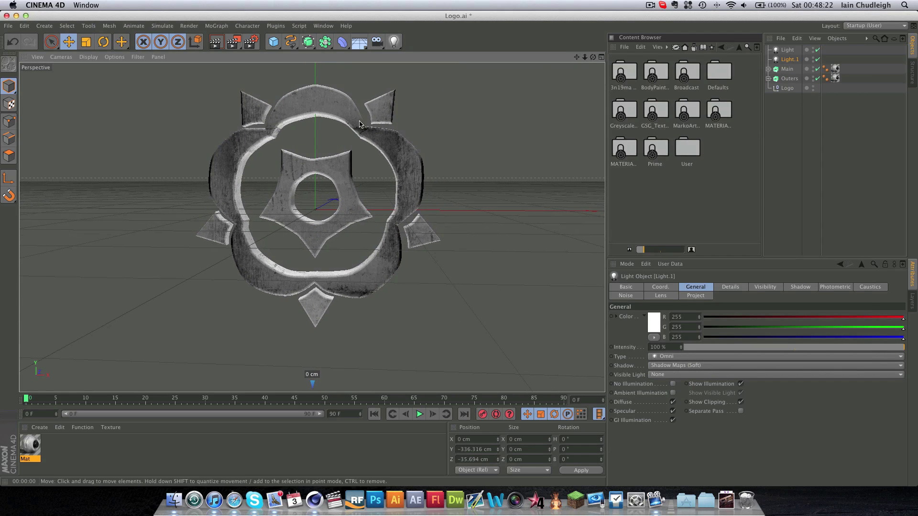
pyautogui.keyDown('alt'); pyautogui.moveTo(366, 151); pyautogui.dragTo(347, 139); pyautogui.keyUp('alt')
pyautogui.click(251, 42)
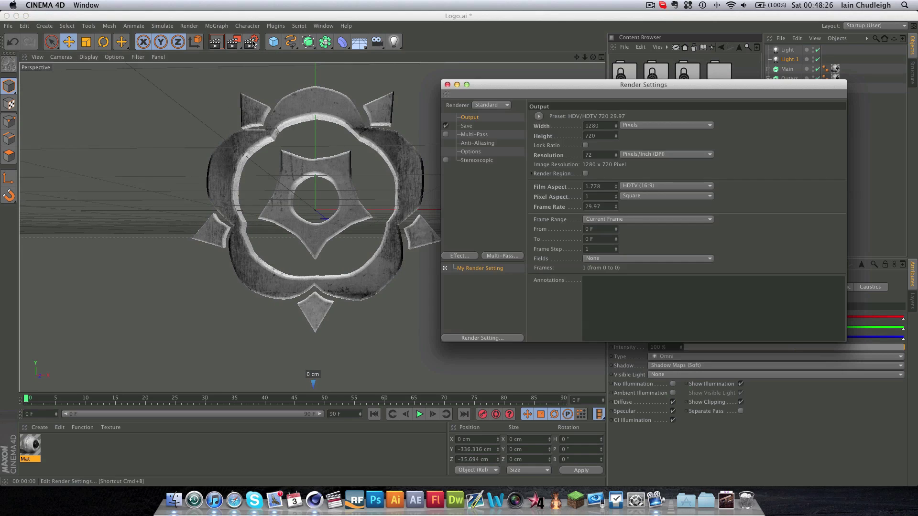
pyautogui.click(459, 256)
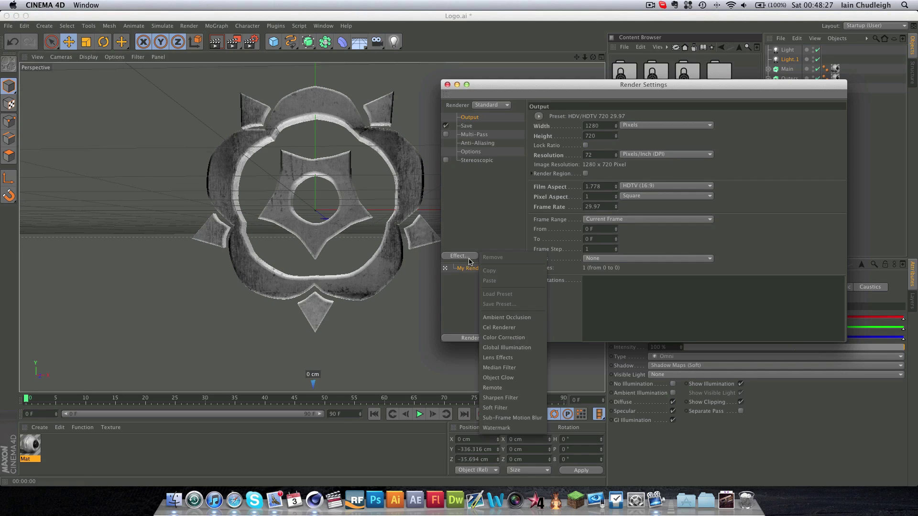
pyautogui.click(502, 319)
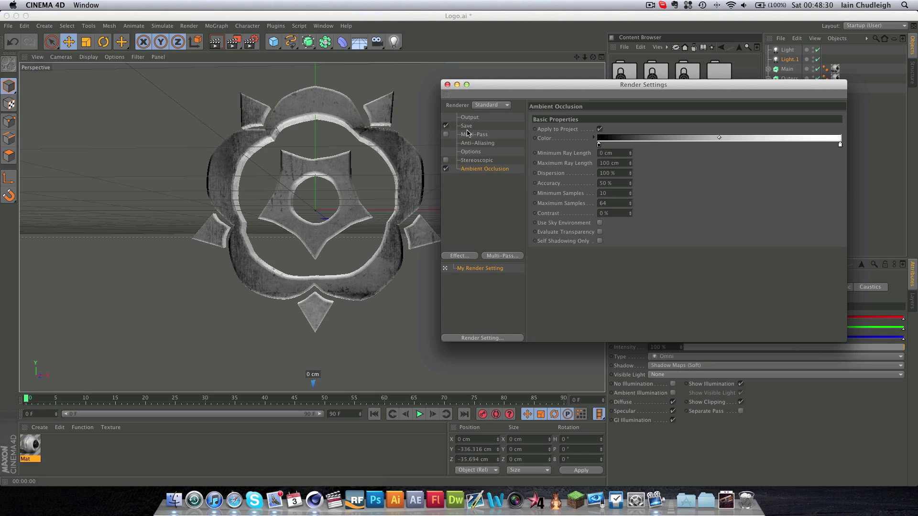
pyautogui.click(467, 256)
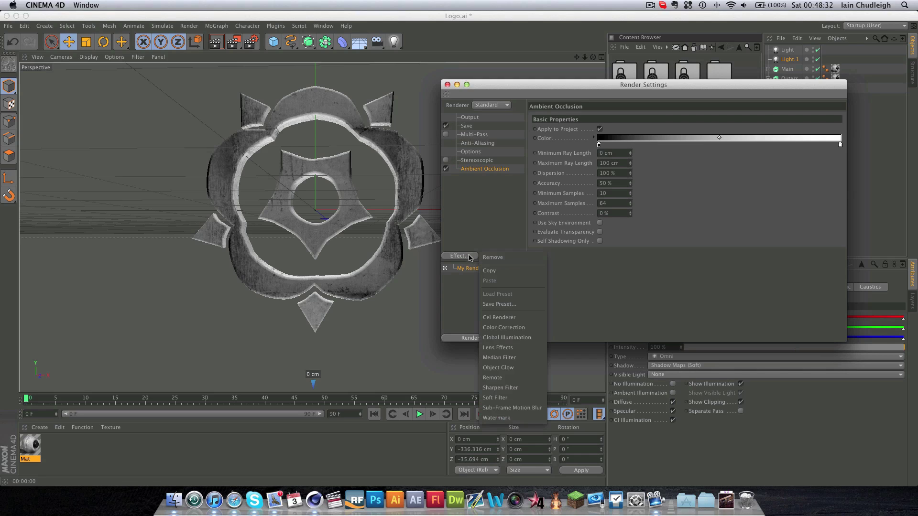
pyautogui.click(507, 338)
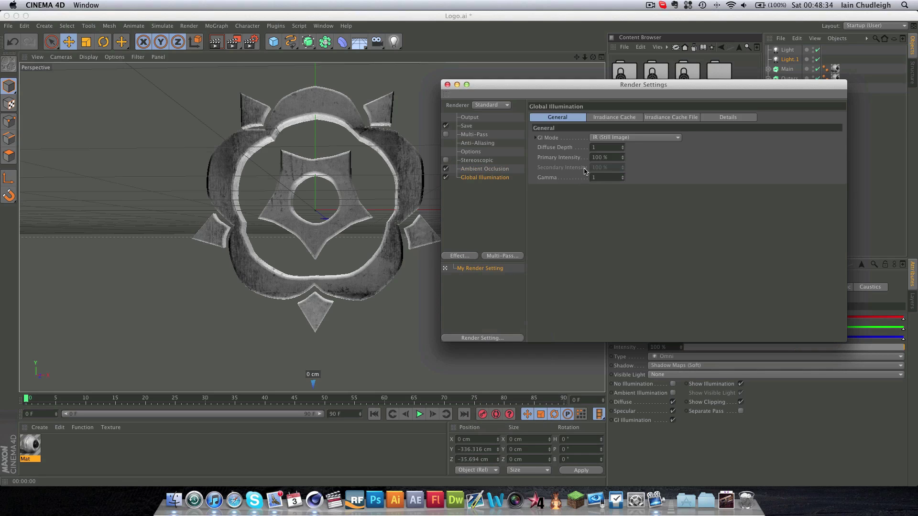
# Set the Global Illumination irradiance cache to Low stochastic samples, Low record density and Minimal smoothing.
pyautogui.click(605, 119)
pyautogui.click(601, 138)
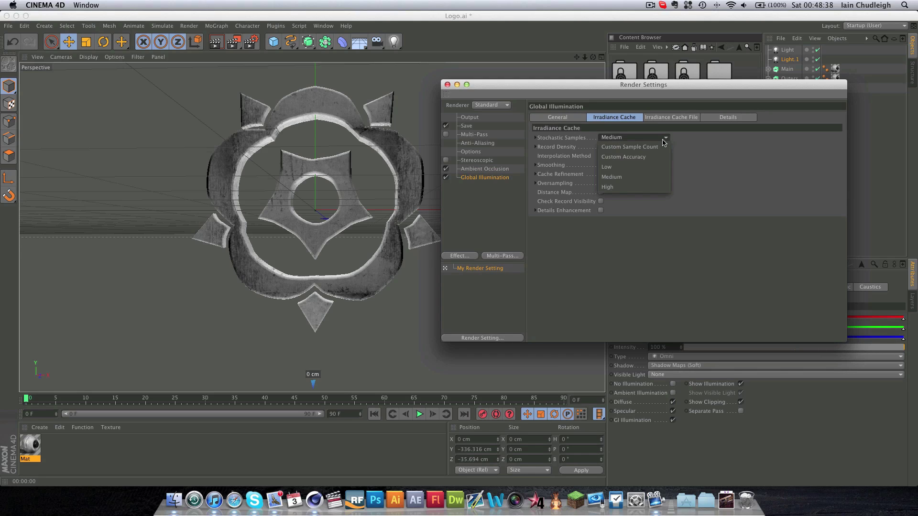
pyautogui.click(641, 166)
pyautogui.click(643, 148)
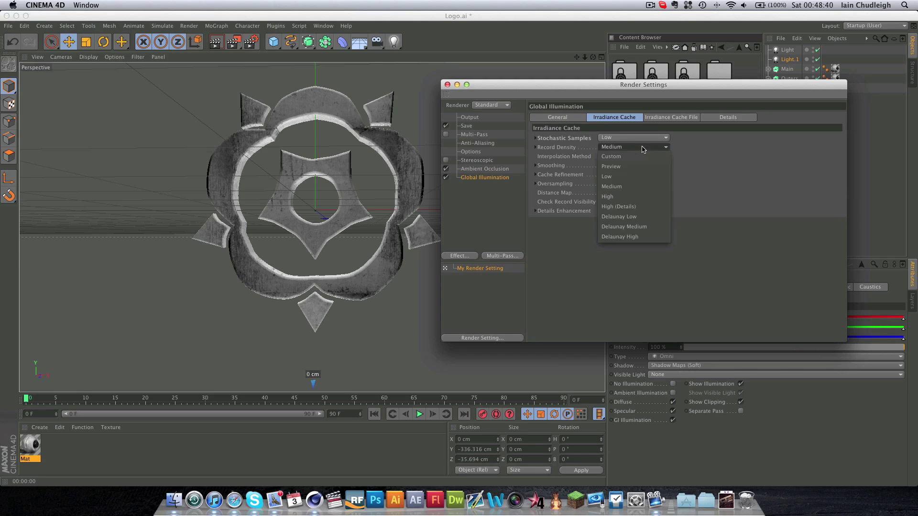
pyautogui.click(639, 176)
pyautogui.click(635, 167)
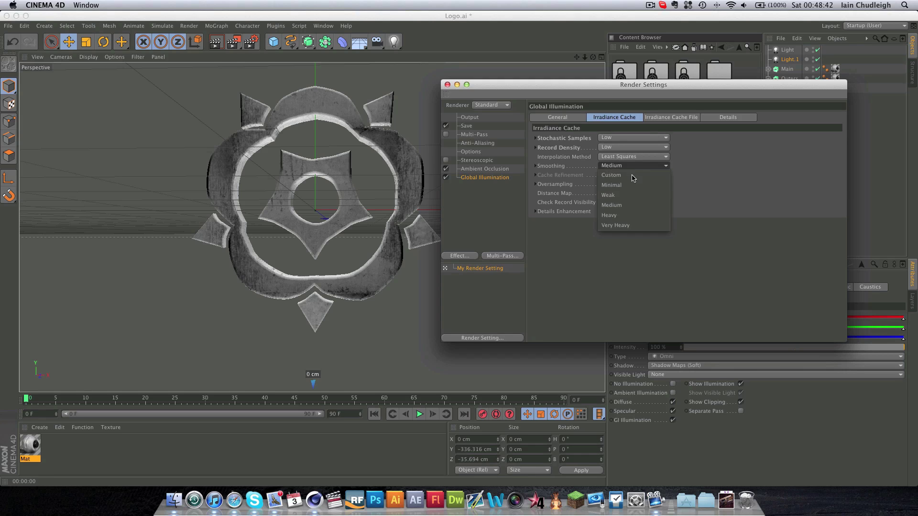
pyautogui.click(624, 185)
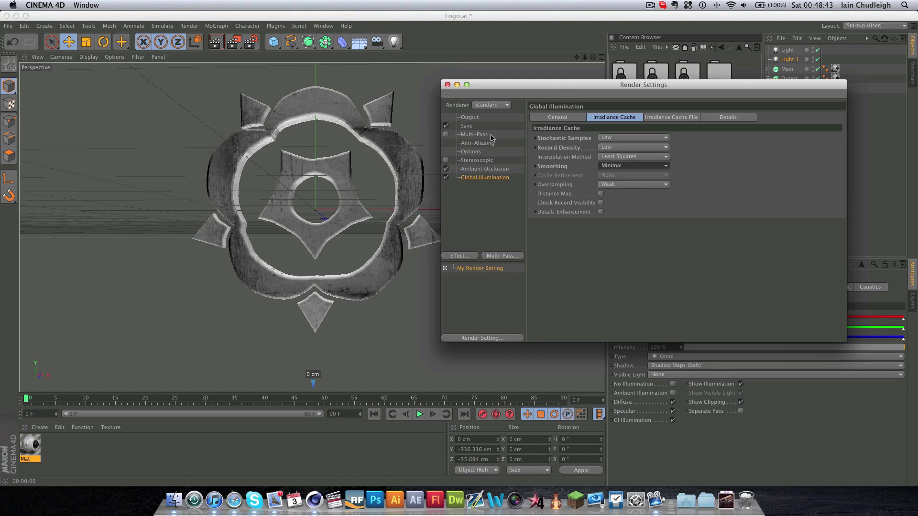
pyautogui.click(448, 84)
pyautogui.scroll(-3, 312, 227)
pyautogui.scroll(1, 312, 227)
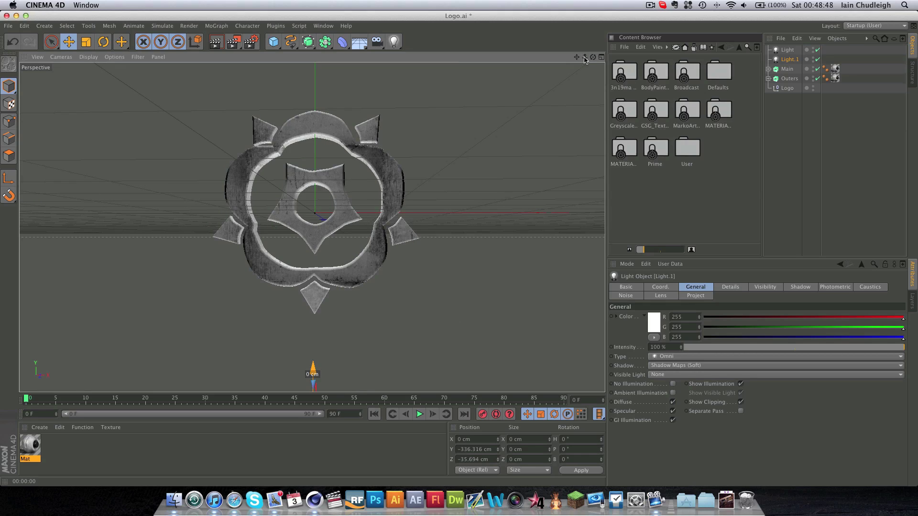
# Render a preview of the lit logo and delete the empty Logo null from the scene.
pyautogui.press('super+r')
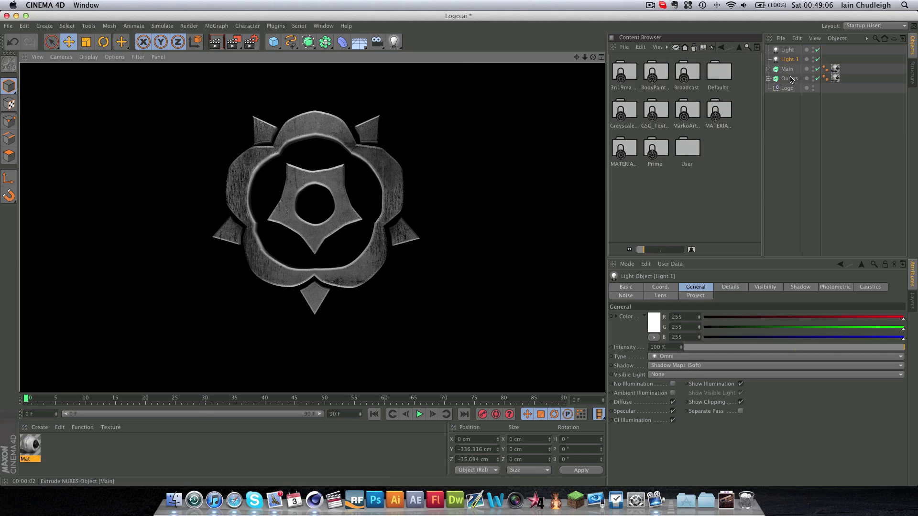
pyautogui.press('super+z')
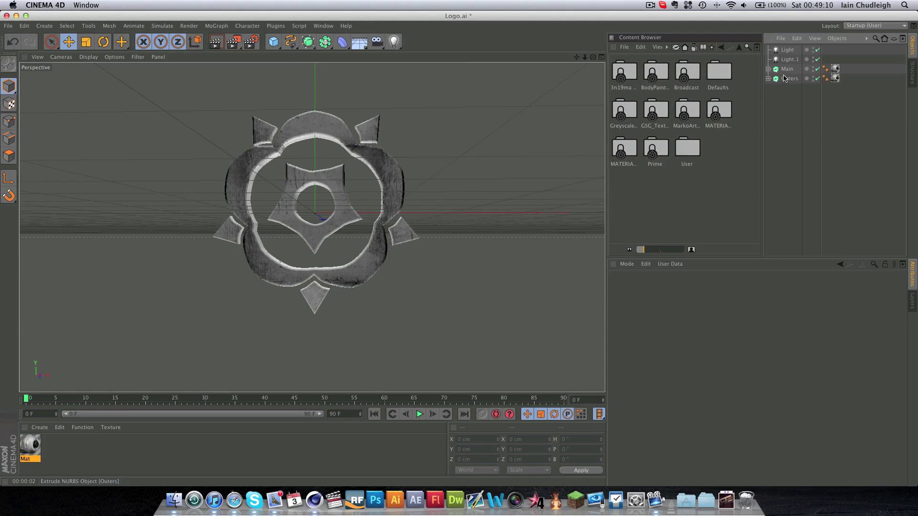
# Try rotating the Outers extrude object on its own, and undo the rotation.
pyautogui.click(786, 80)
pyautogui.press('r')
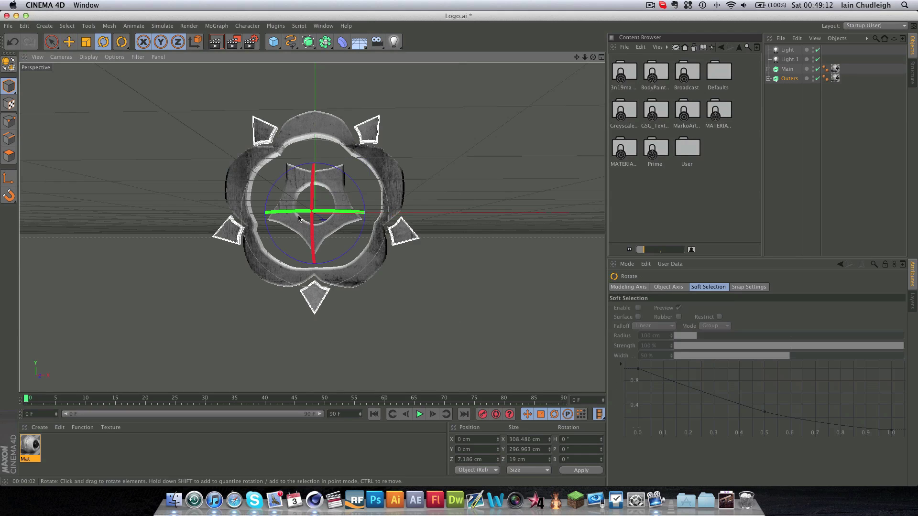
pyautogui.moveTo(306, 212); pyautogui.dragTo(342, 211)
pyautogui.press('super+z')
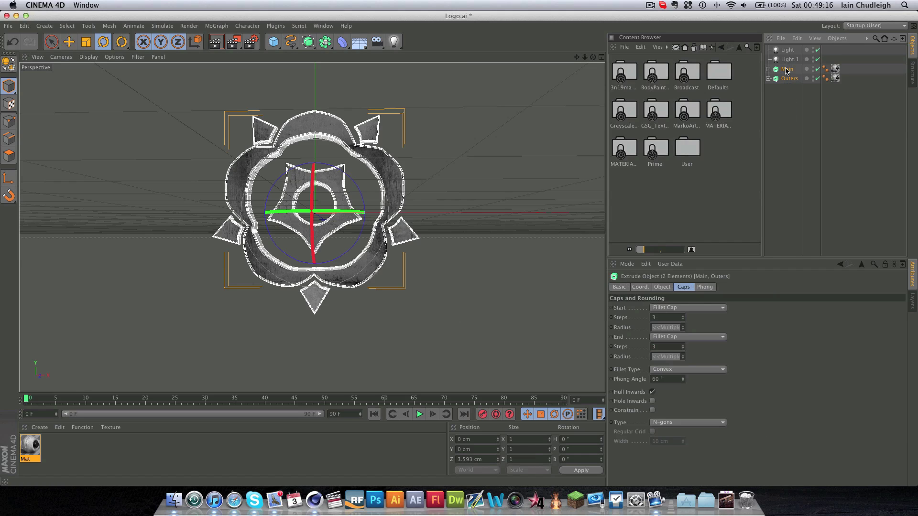
# Group the Main and Outers extrude objects under one null, undoing a trial rotation of the group.
pyautogui.keyDown('shift'); pyautogui.click(787, 70); pyautogui.keyUp('shift')
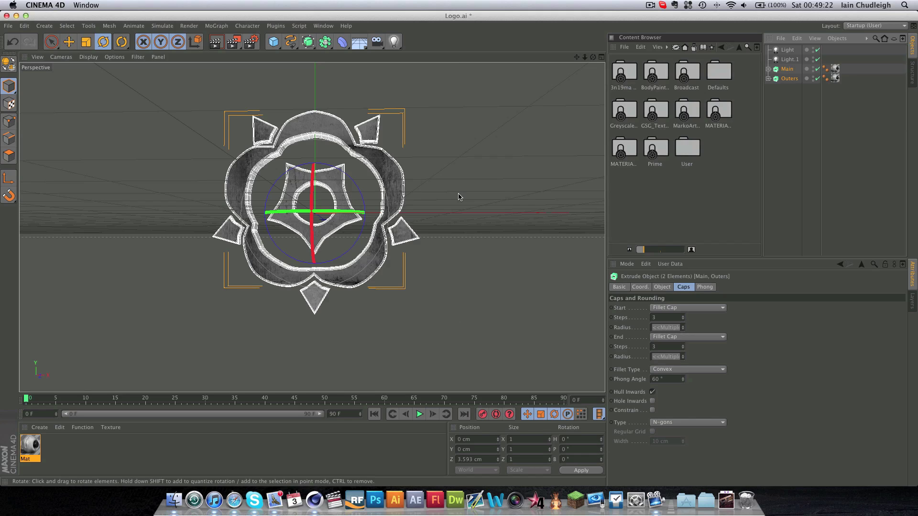
pyautogui.hotkey('alt', 'g')
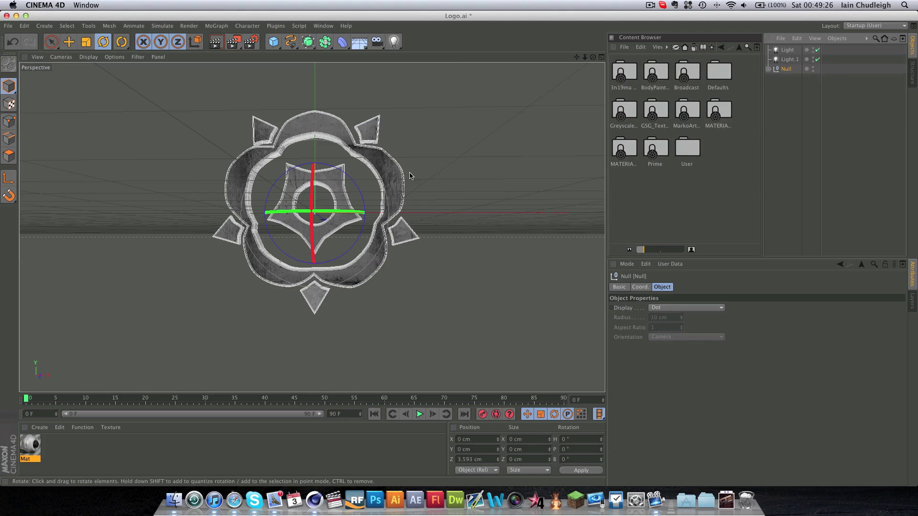
pyautogui.moveTo(342, 209); pyautogui.dragTo(388, 220)
pyautogui.press('super+z')
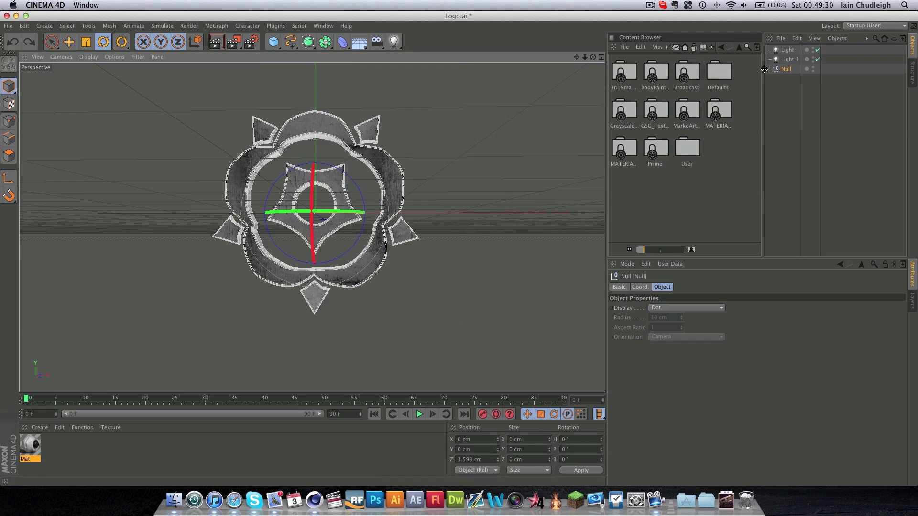
# In the front view, move only the null's axis up to Y 16.973 cm, toward the centre of the inner circle.
pyautogui.click(601, 57)
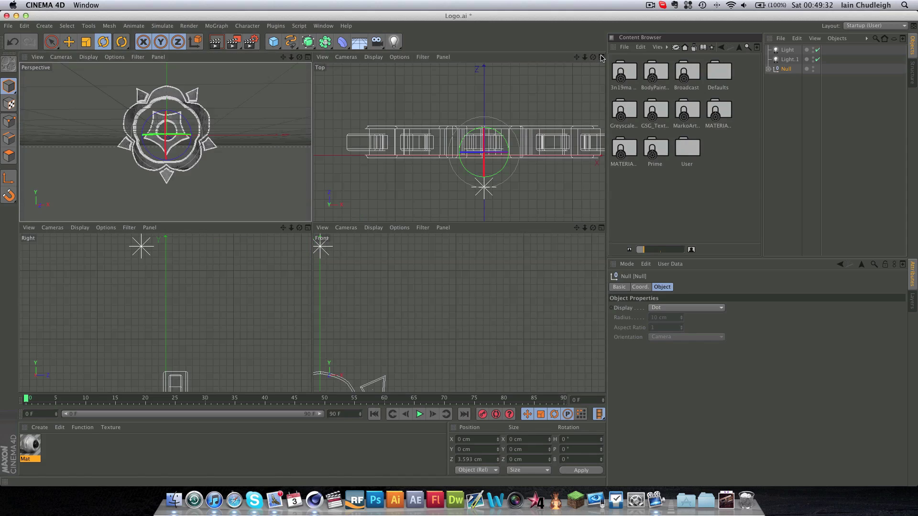
pyautogui.click(601, 228)
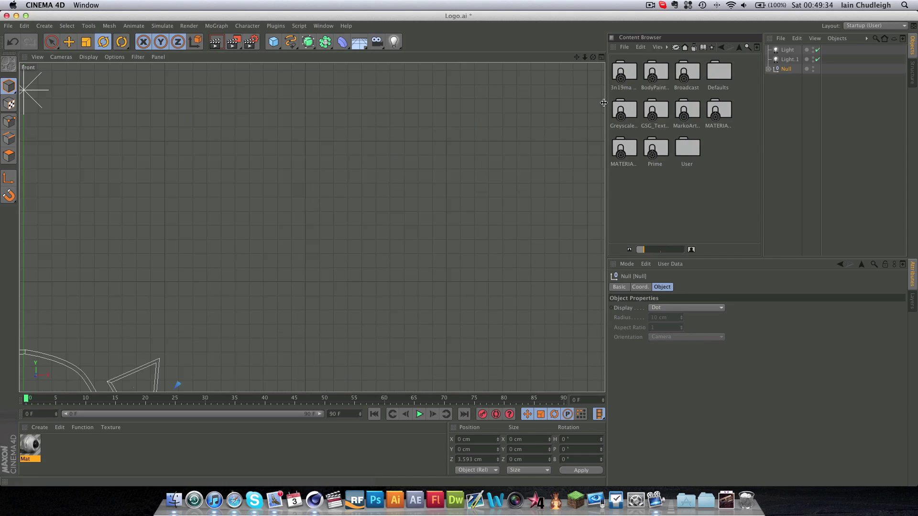
pyautogui.press('h')
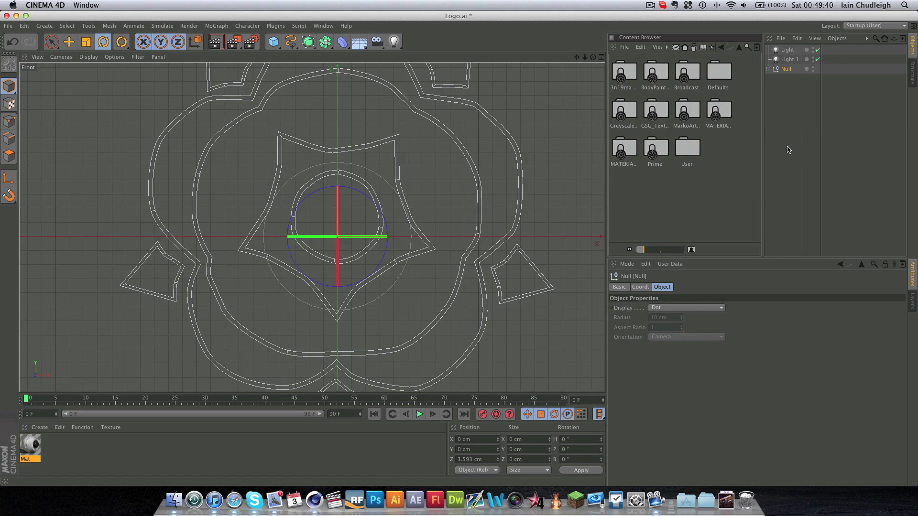
pyautogui.press('e')
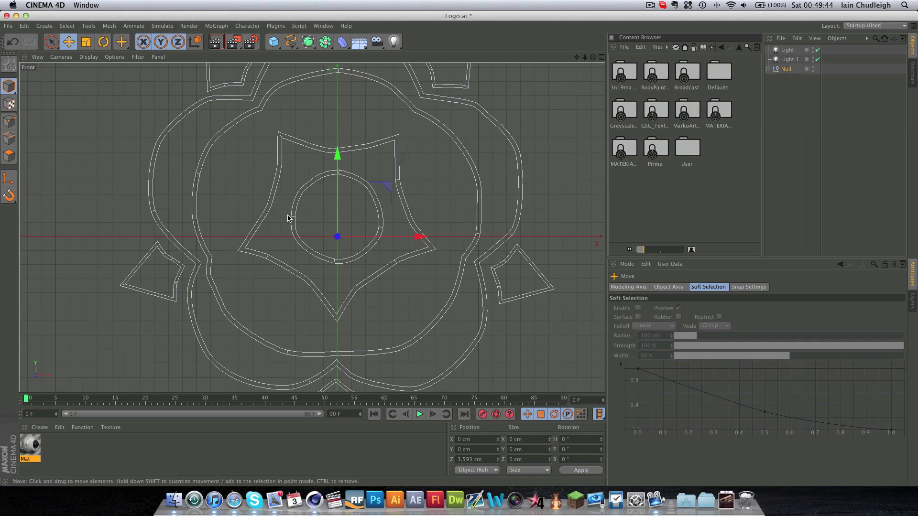
pyautogui.click(9, 180)
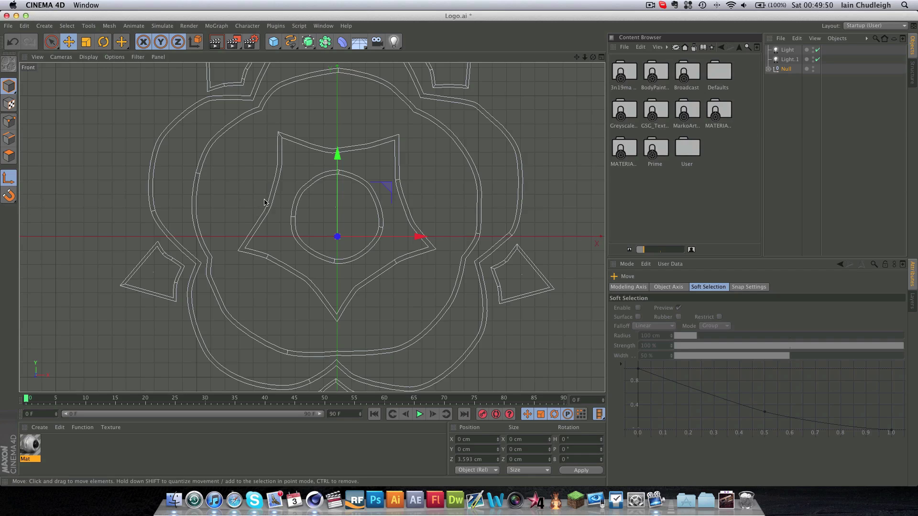
pyautogui.moveTo(334, 171); pyautogui.dragTo(324, 151)
pyautogui.moveTo(332, 171); pyautogui.dragTo(292, 167)
pyautogui.moveTo(341, 196); pyautogui.dragTo(341, 192)
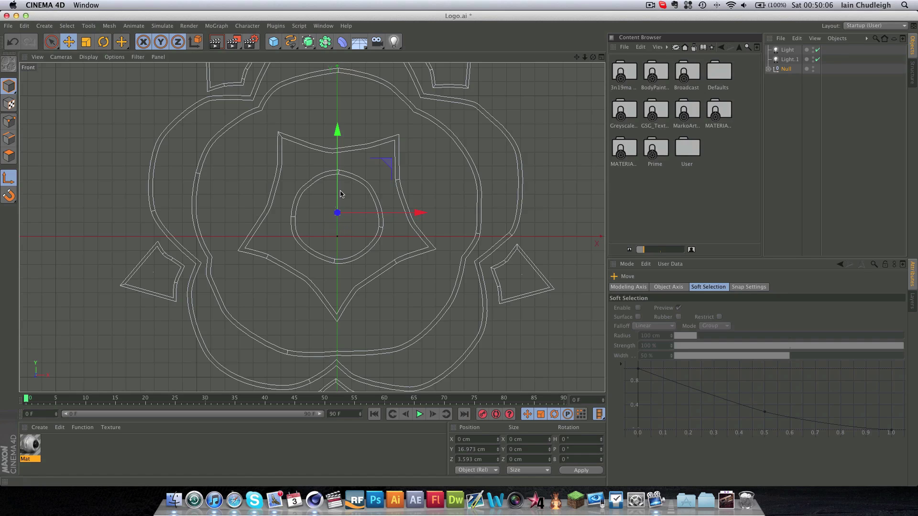
# In the top view, move the null's axis to Z 15.287 cm at mid-depth, and leave axis editing in the perspective view.
pyautogui.click(600, 57)
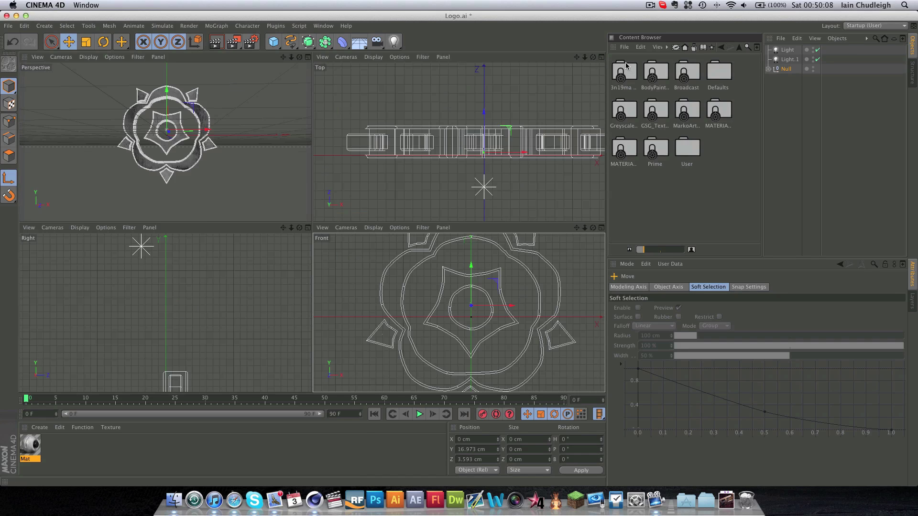
pyautogui.click(602, 57)
pyautogui.moveTo(364, 213); pyautogui.dragTo(364, 193)
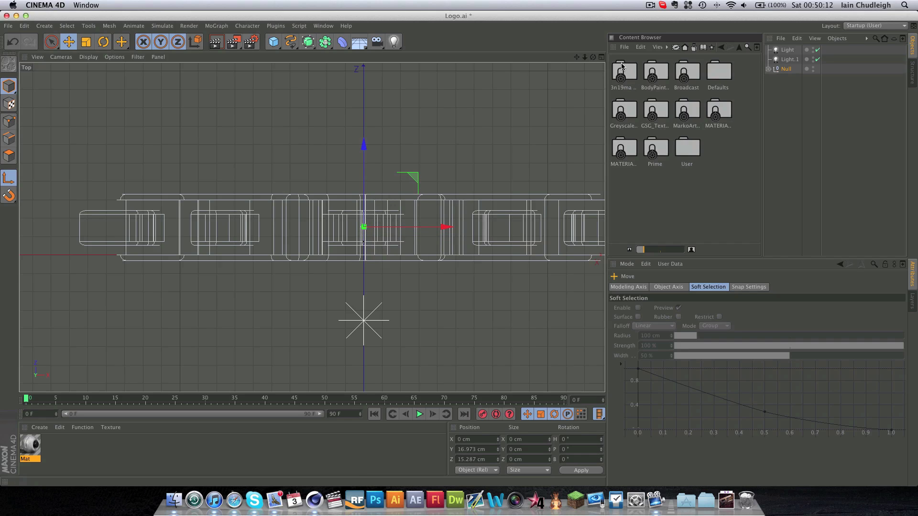
pyautogui.click(601, 57)
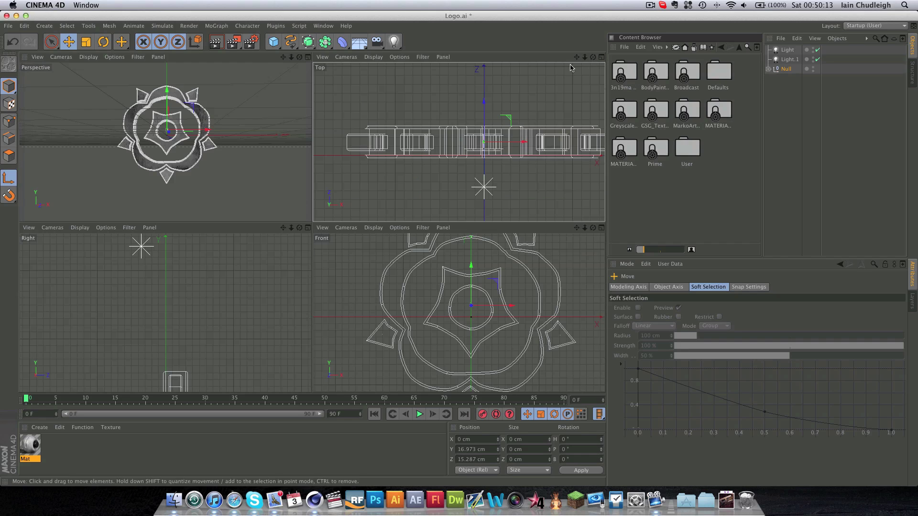
pyautogui.click(308, 57)
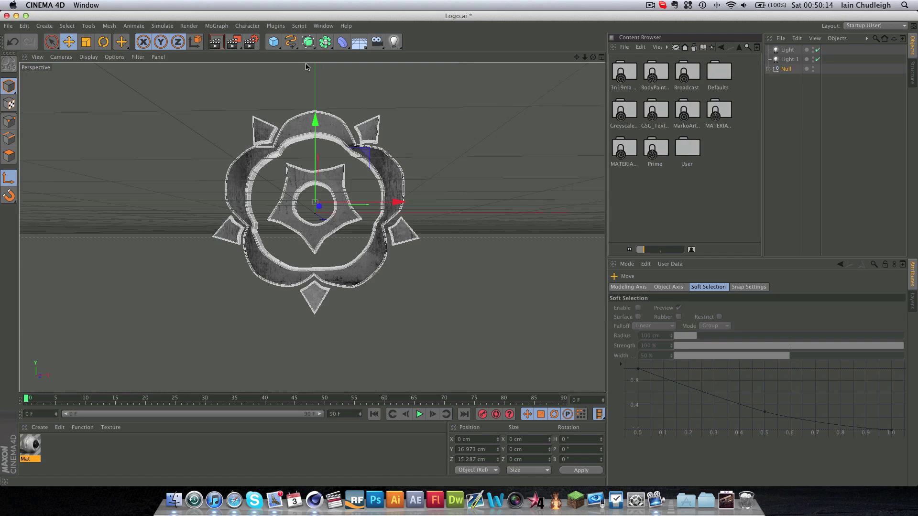
pyautogui.click(9, 177)
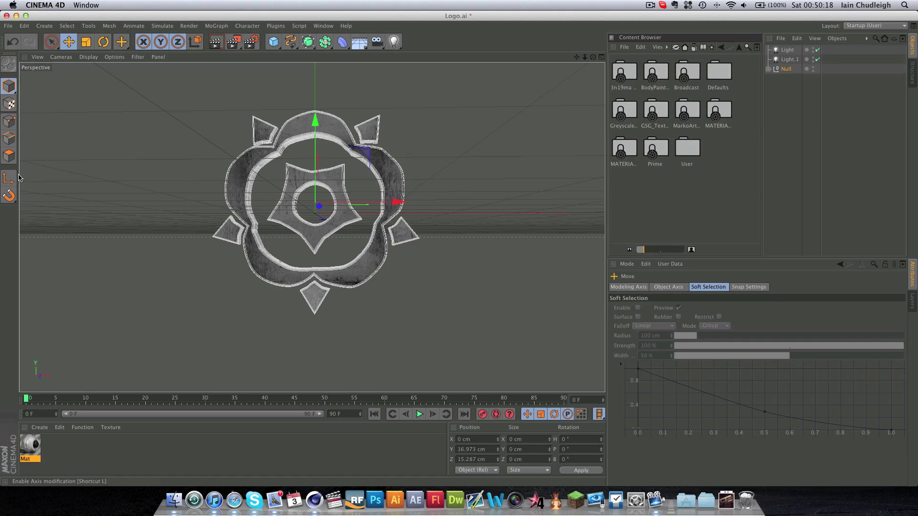
# Try transforming and rotating the grouped logo about its new axis, undoing each trial change.
pyautogui.press('r')
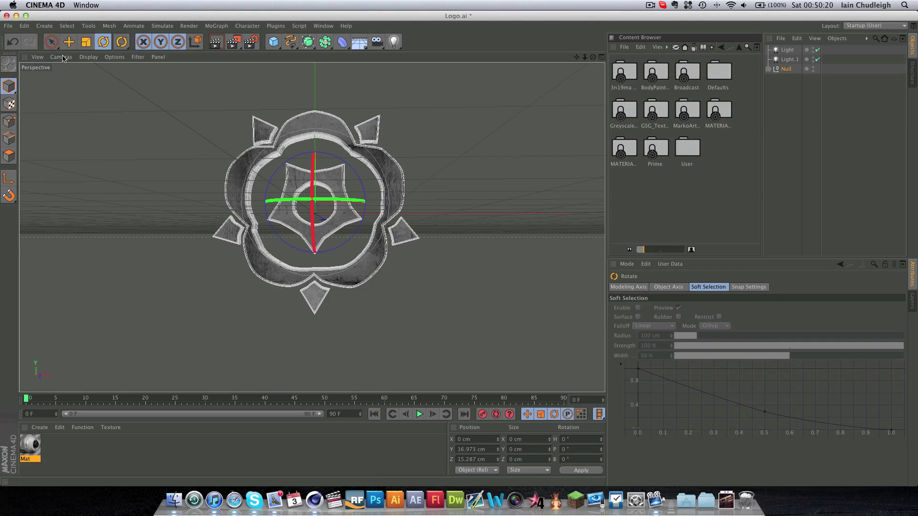
pyautogui.press('e')
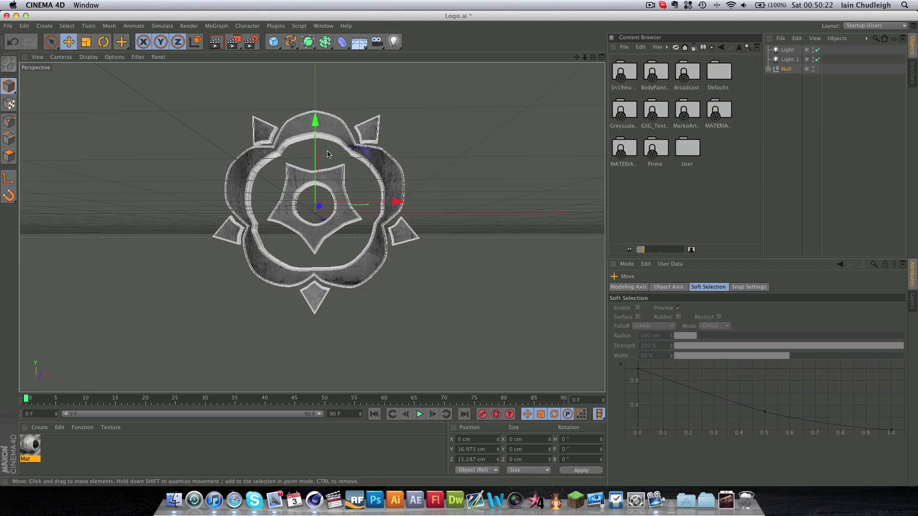
pyautogui.keyDown('ctrl'); pyautogui.moveTo(317, 146); pyautogui.dragTo(319, 128); pyautogui.keyUp('ctrl')
pyautogui.hotkey('ctrl', 'z')
pyautogui.press('r')
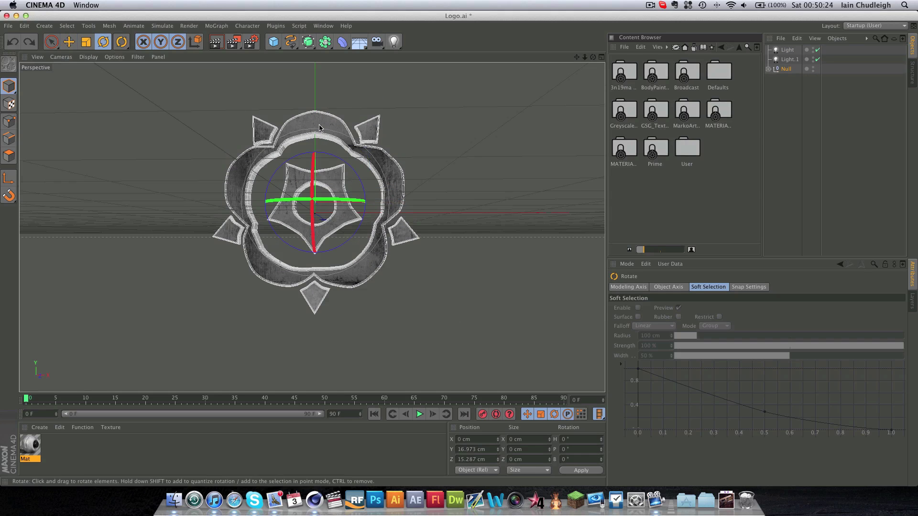
pyautogui.moveTo(287, 205); pyautogui.dragTo(214, 260)
pyautogui.hotkey('ctrl', 'z')
pyautogui.press('t')
pyautogui.moveTo(368, 181); pyautogui.dragTo(397, 165)
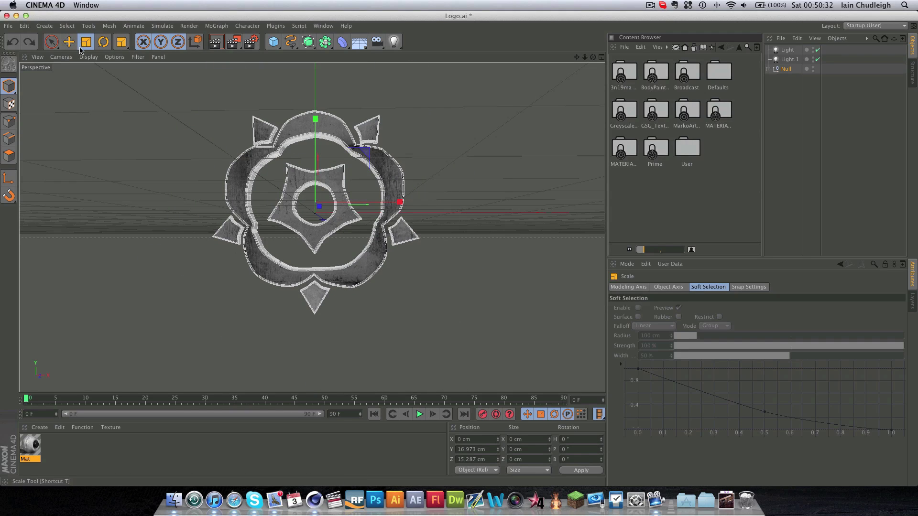
pyautogui.click(103, 42)
pyautogui.moveTo(291, 225); pyautogui.dragTo(503, 366)
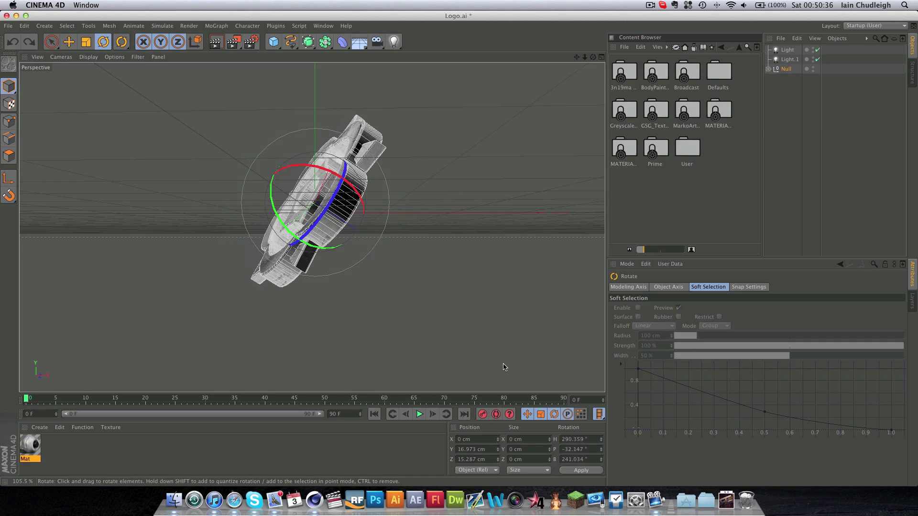
pyautogui.press('super+z')
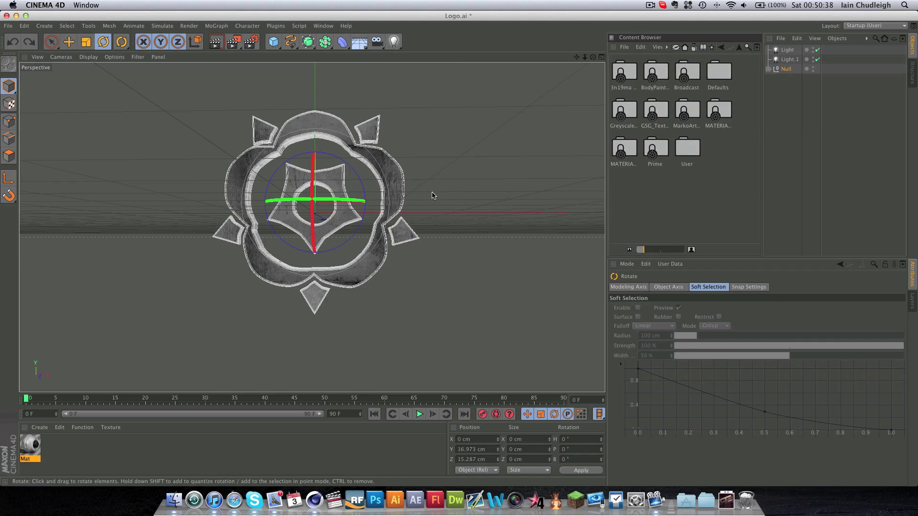
# Set the animation's end frame to 150 and extend the visible timeline range to frame 150.
pyautogui.doubleClick(335, 414)
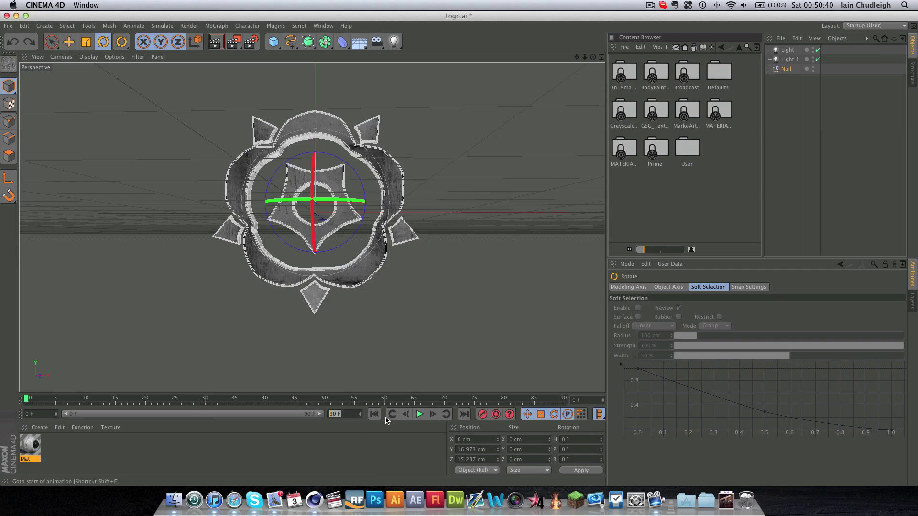
pyautogui.write('150')
pyautogui.press('Return')
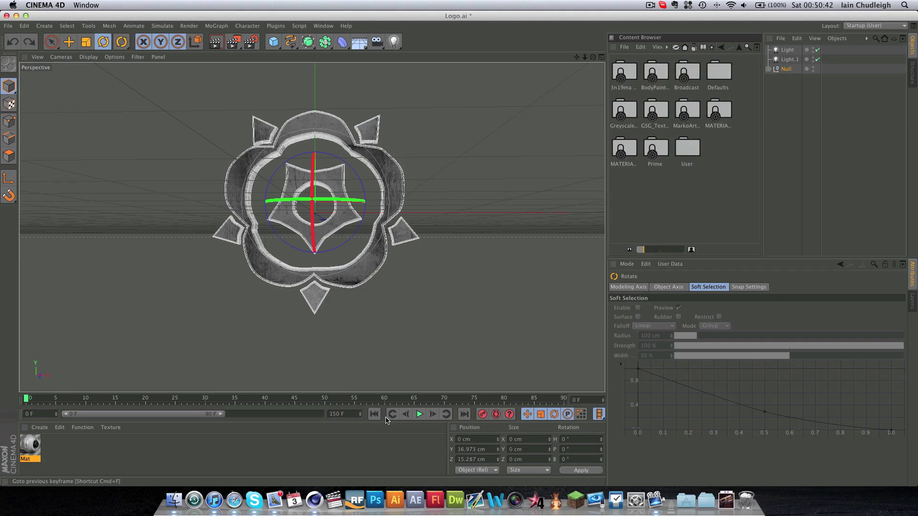
pyautogui.moveTo(232, 417); pyautogui.dragTo(322, 415)
# At frame 90, set the null's Y and Z positions to 0 cm and record a keyframe.
pyautogui.moveTo(379, 398)
pyautogui.mouseDown()
pyautogui.moveTo(65, 400)
pyautogui.moveTo(556, 399)
pyautogui.moveTo(369, 412)
pyautogui.mouseUp()
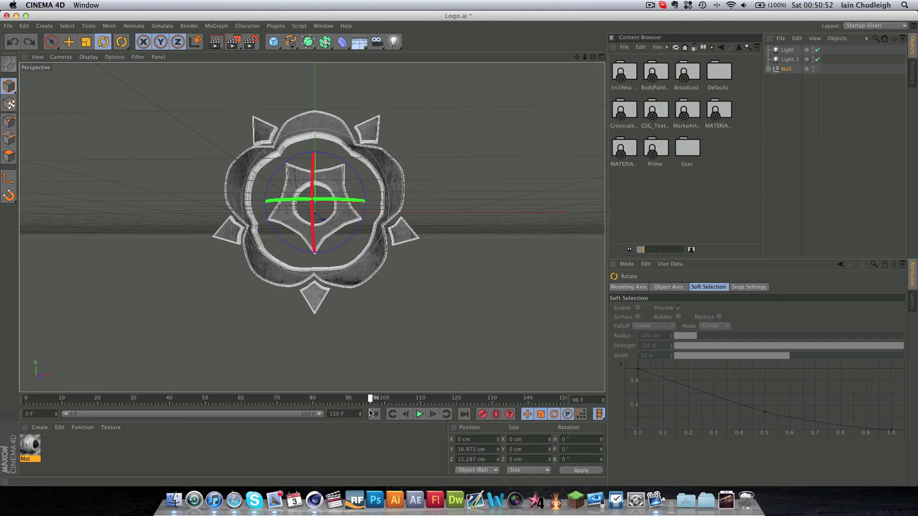
pyautogui.moveTo(371, 399); pyautogui.dragTo(350, 403)
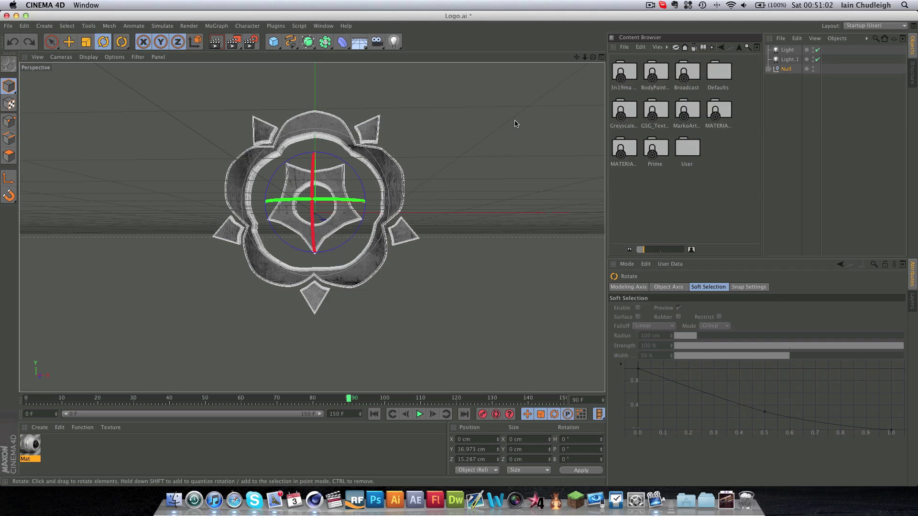
pyautogui.click(785, 70)
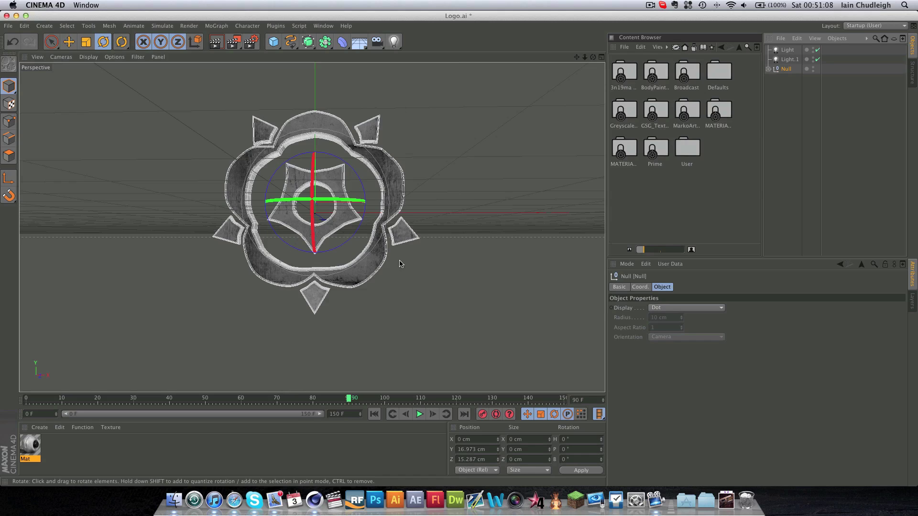
pyautogui.doubleClick(476, 449)
pyautogui.write('0')
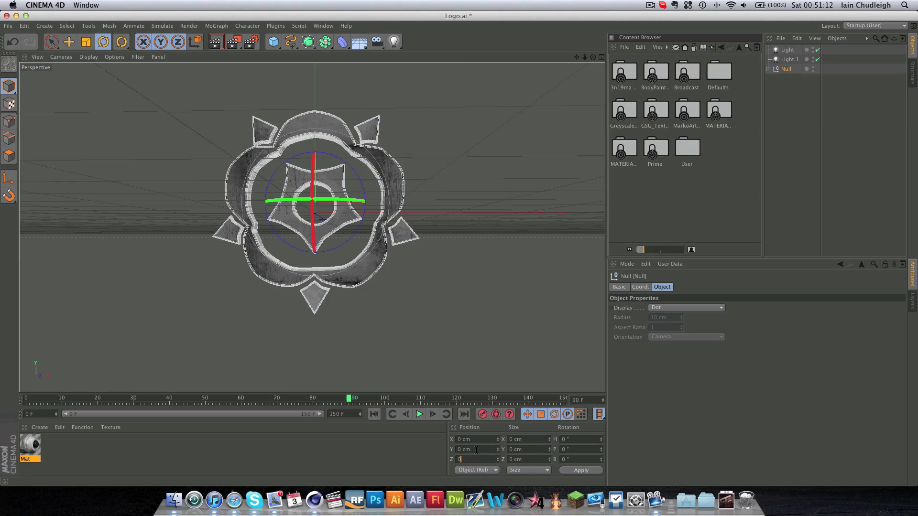
pyautogui.press('Tab')
pyautogui.write('0')
pyautogui.press('Return')
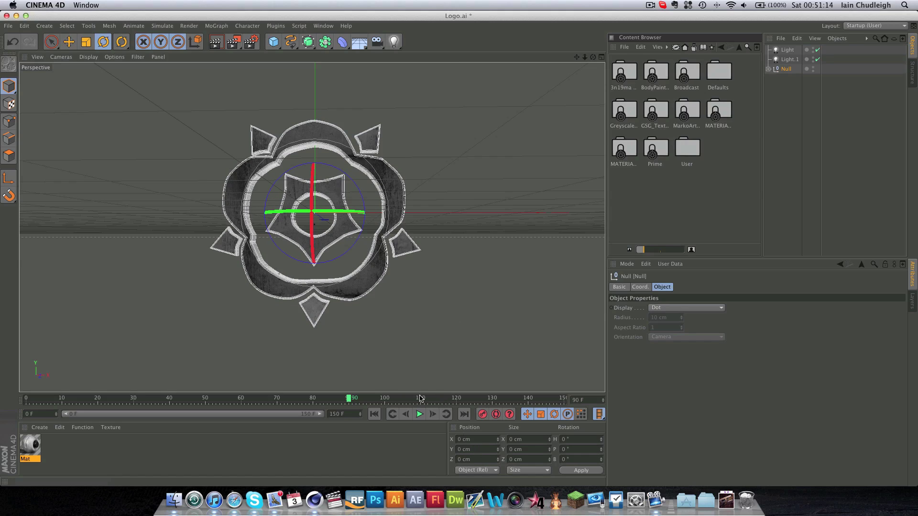
pyautogui.click(483, 416)
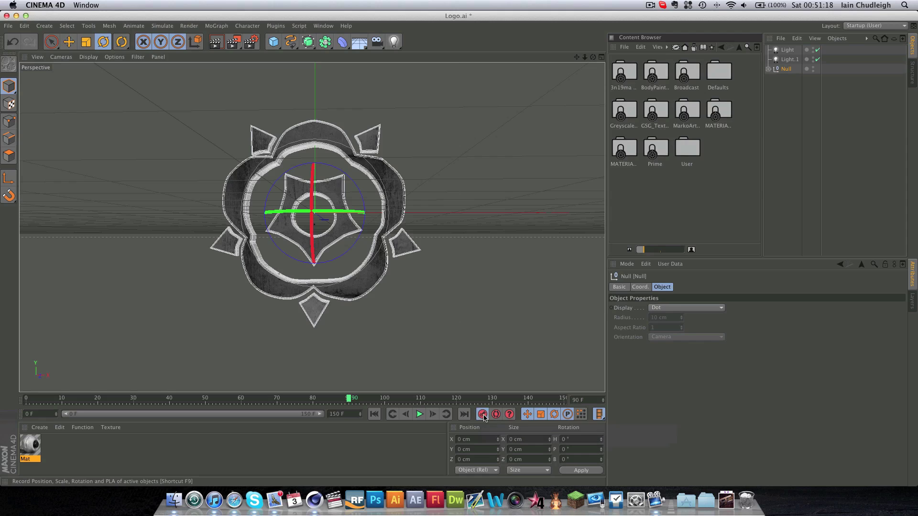
# Try rotating the null freely at frame 66 without keying it, and return to frame 90.
pyautogui.moveTo(349, 400); pyautogui.dragTo(262, 400)
pyautogui.moveTo(290, 196); pyautogui.dragTo(498, 384)
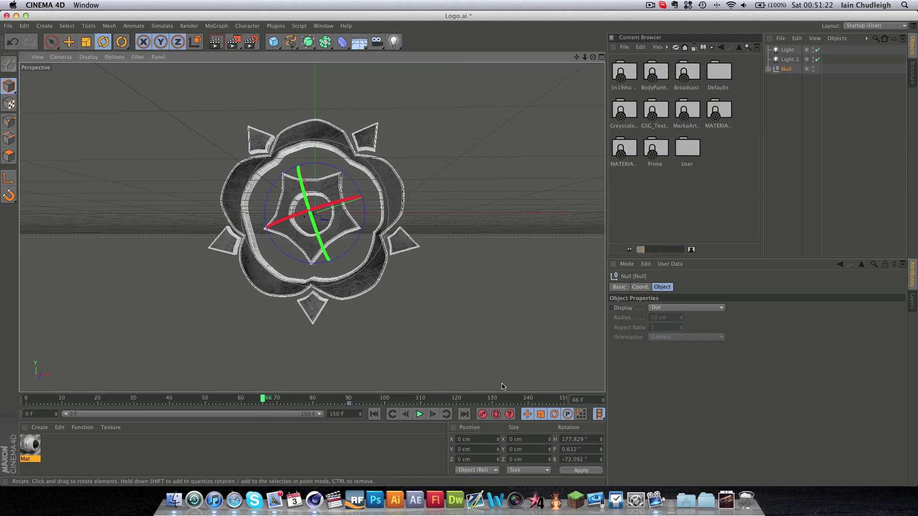
pyautogui.moveTo(287, 399); pyautogui.dragTo(349, 400)
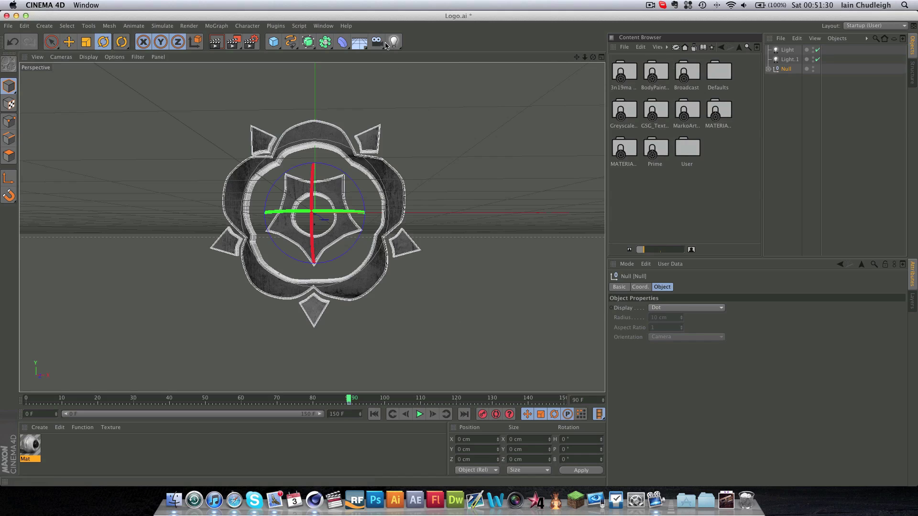
# Add a camera object to the scene from the current perspective view.
pyautogui.moveTo(377, 42); pyautogui.dragTo(409, 56)
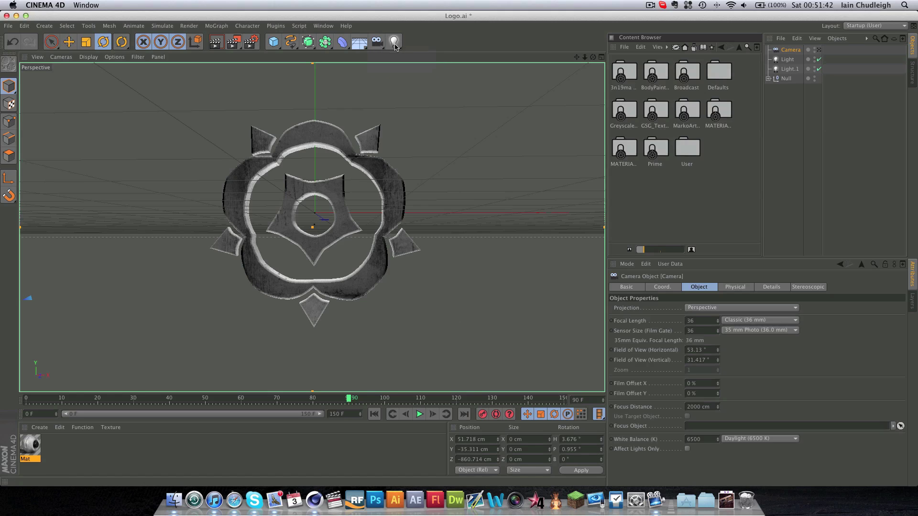
# Check the new camera's placement from an outside viewpoint and switch the viewport to look through the camera.
pyautogui.moveTo(378, 44); pyautogui.dragTo(471, 42)
pyautogui.click(778, 129)
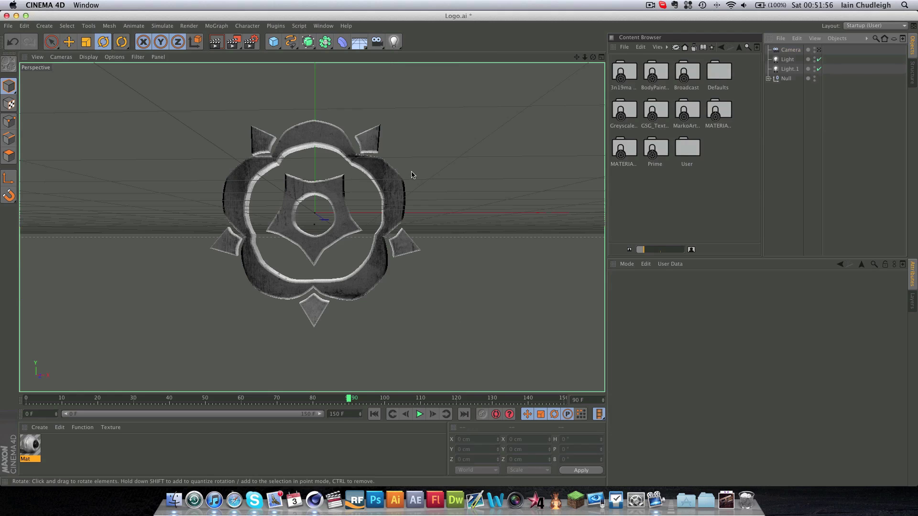
pyautogui.scroll(-5, 410, 174)
pyautogui.moveTo(593, 58); pyautogui.dragTo(560, 91)
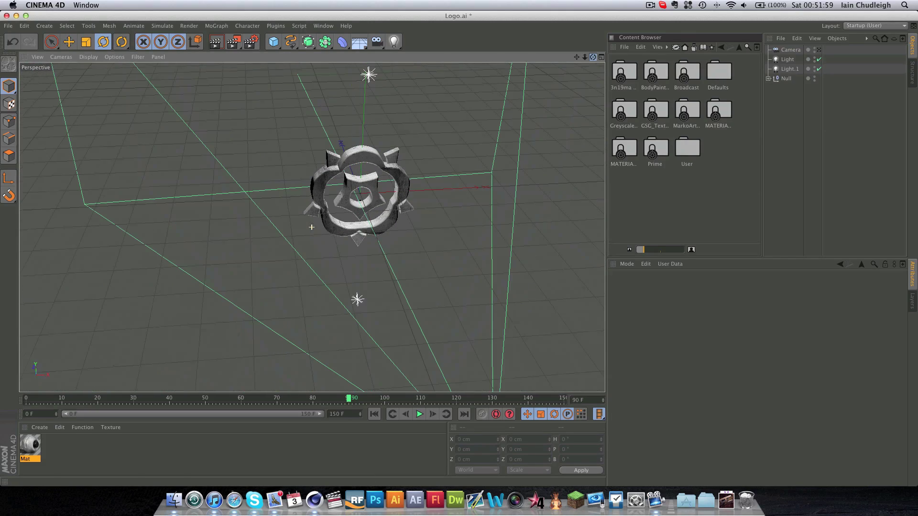
pyautogui.click(784, 50)
pyautogui.click(819, 50)
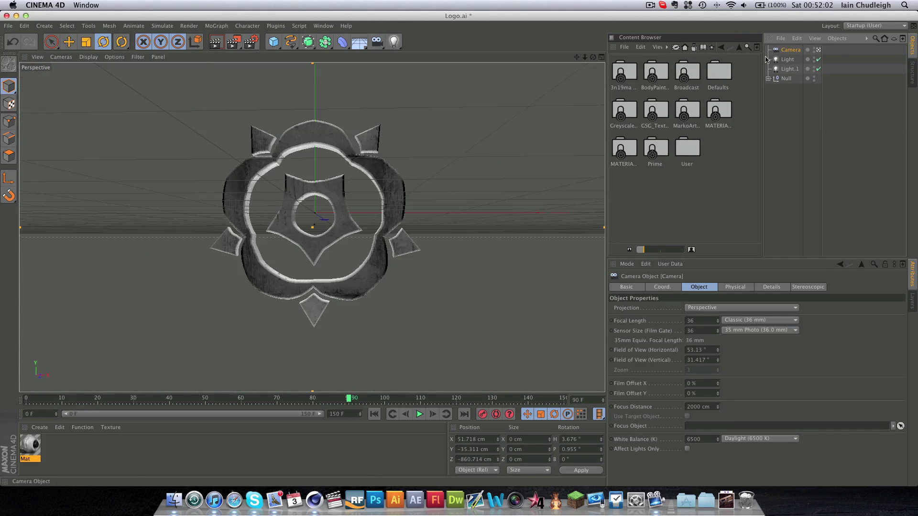
# Reset the camera's X, Y and Z positions to 0 cm and its H, P and B rotations to 0°.
pyautogui.click(580, 439)
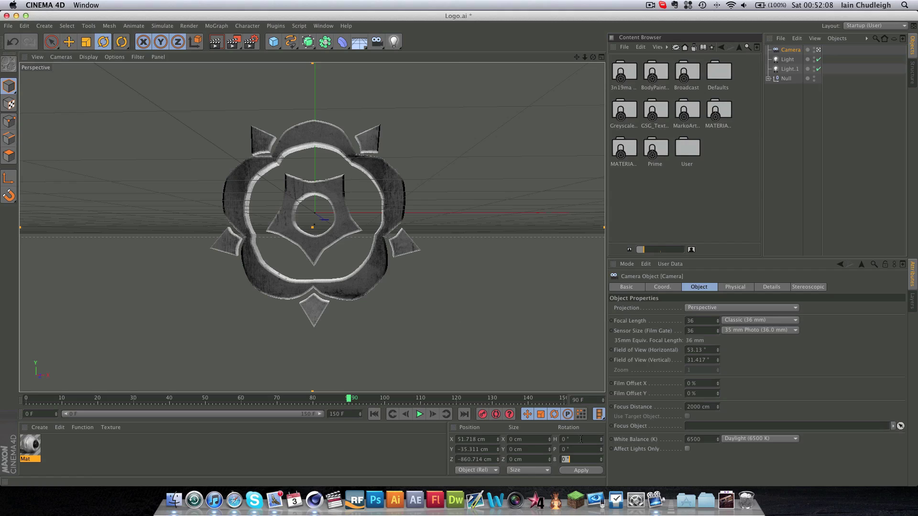
pyautogui.hotkey('shift', 'Tab')
pyautogui.hotkey('shift', 'Tab')
pyautogui.hotkey('shift', 'Tab')
pyautogui.hotkey('shift', 'Tab')
pyautogui.hotkey('shift', 'Tab')
pyautogui.hotkey('shift', 'Tab')
pyautogui.write('0')
pyautogui.press('Tab')
pyautogui.write('0')
pyautogui.press('Tab')
pyautogui.write('0')
pyautogui.press('Return')
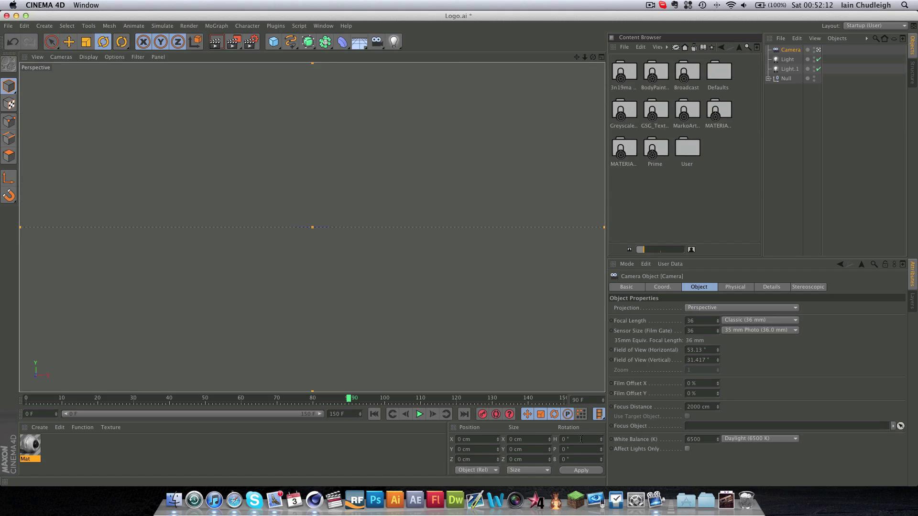
# Pull the camera back to about -948 cm on Z, centre the logo in its frame, and preview a render.
pyautogui.moveTo(584, 57); pyautogui.dragTo(585, 58)
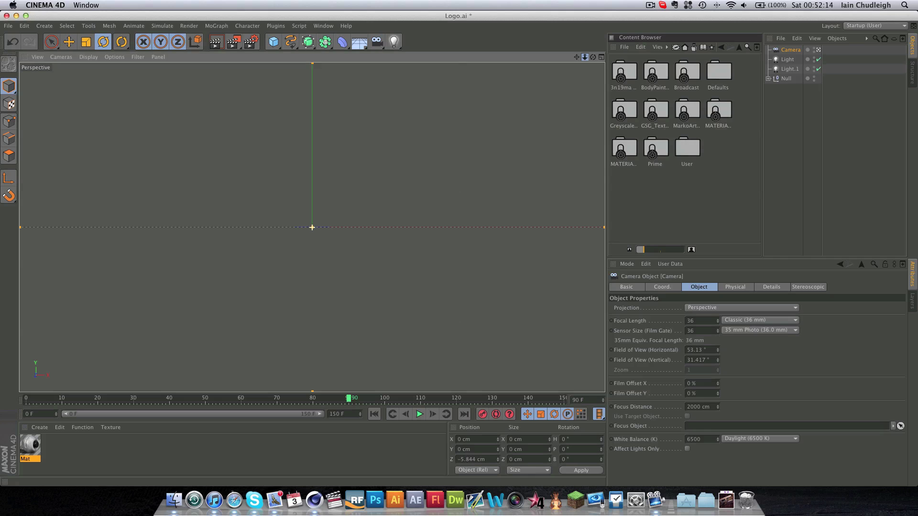
pyautogui.scroll(-5, 307, 237)
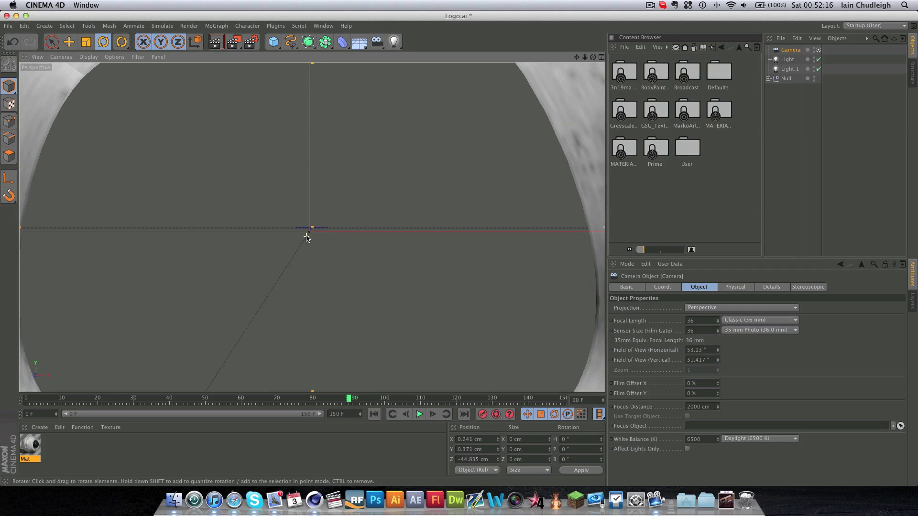
pyautogui.scroll(-10, 307, 238)
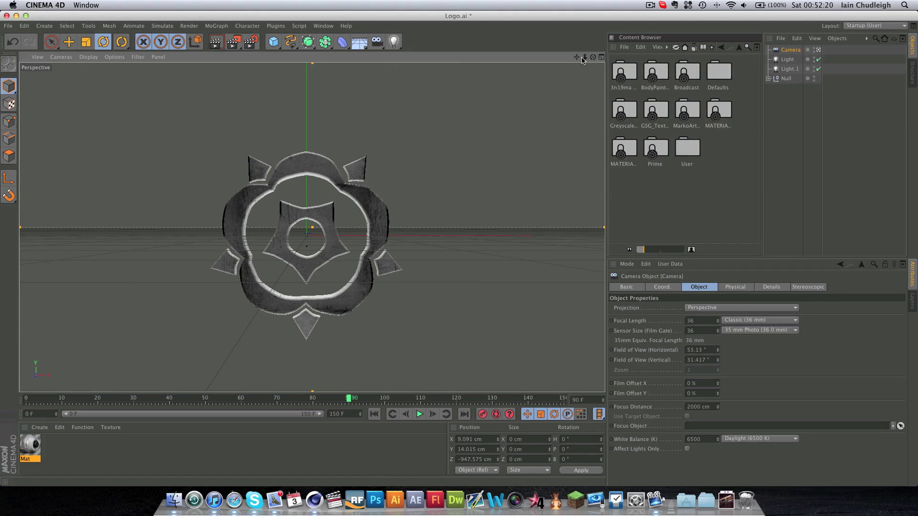
pyautogui.moveTo(577, 57); pyautogui.dragTo(587, 48)
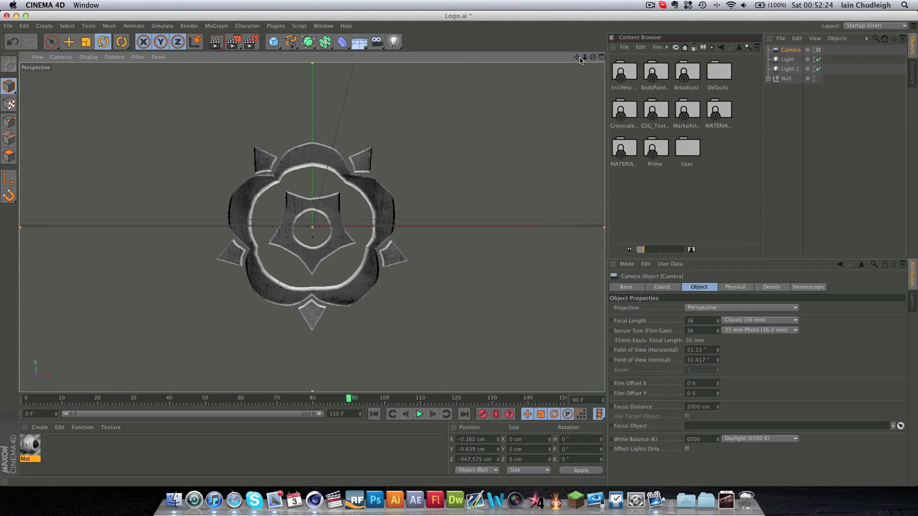
pyautogui.press('super+r')
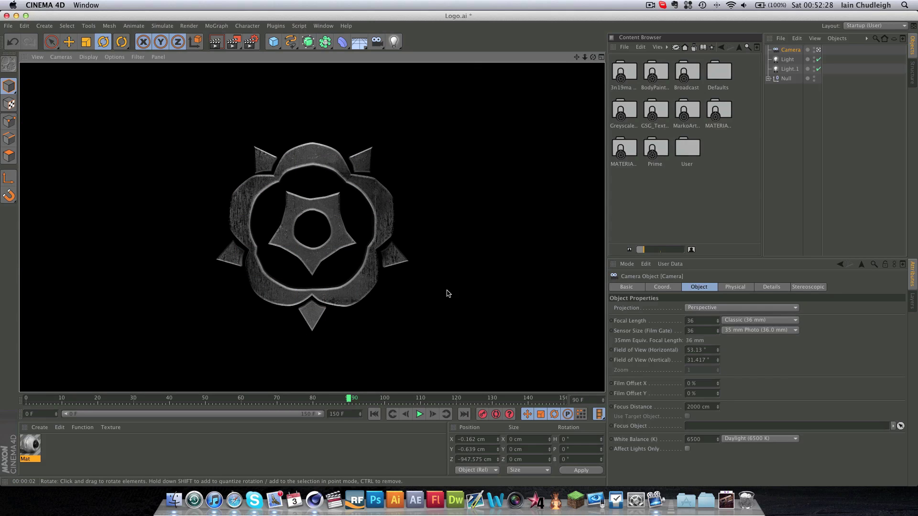
pyautogui.click(790, 50)
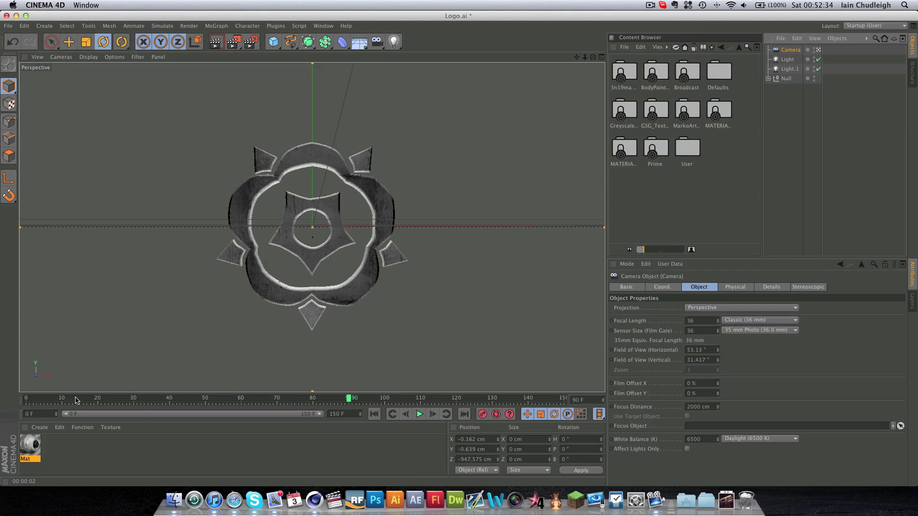
# Return the timeline to frame 0 and switch the viewport out of the camera view.
pyautogui.moveTo(71, 400); pyautogui.dragTo(16, 403)
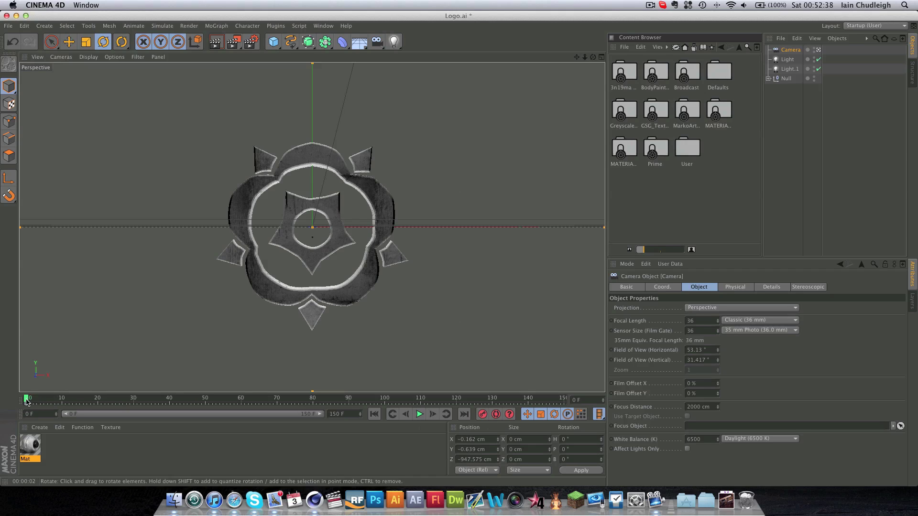
pyautogui.click(273, 400)
pyautogui.moveTo(585, 58)
pyautogui.mouseDown()
pyautogui.moveTo(555, 71)
pyautogui.moveTo(586, 58)
pyautogui.mouseUp()
pyautogui.moveTo(102, 397); pyautogui.dragTo(51, 397)
pyautogui.click(819, 50)
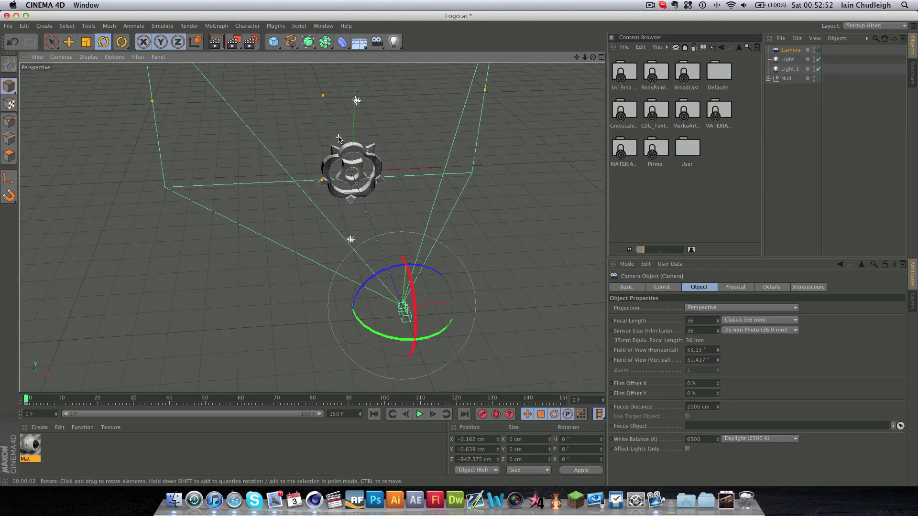
# Key the null at frame 0 behind the camera at about -1222 cm on Z, and check the move through the camera.
pyautogui.click(785, 80)
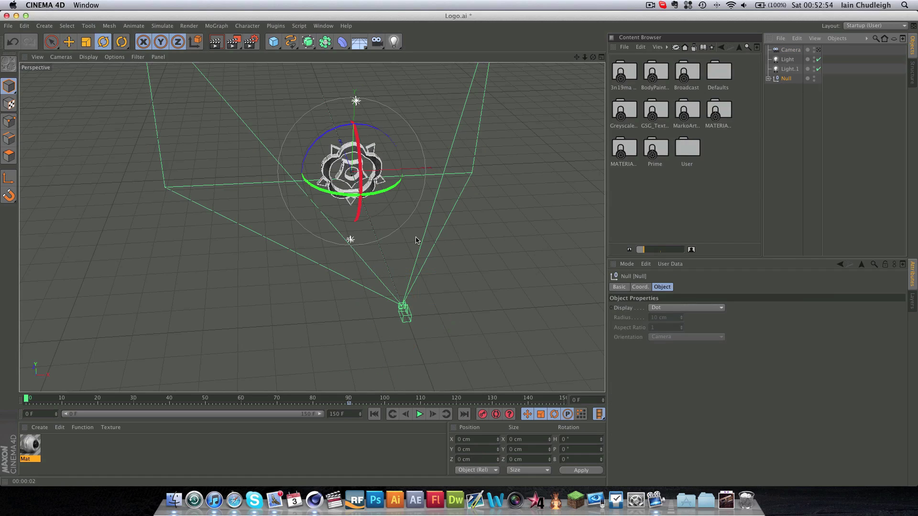
pyautogui.click(349, 400)
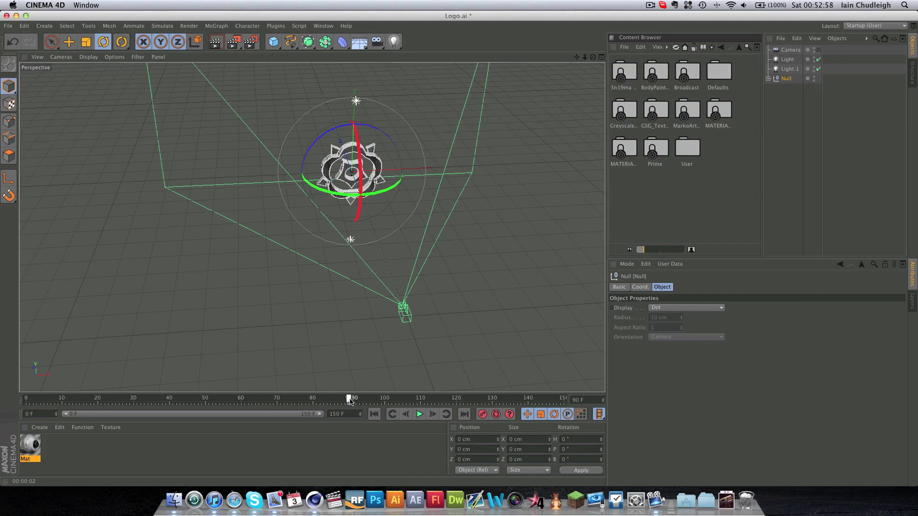
pyautogui.moveTo(94, 401); pyautogui.dragTo(20, 395)
pyautogui.press('e')
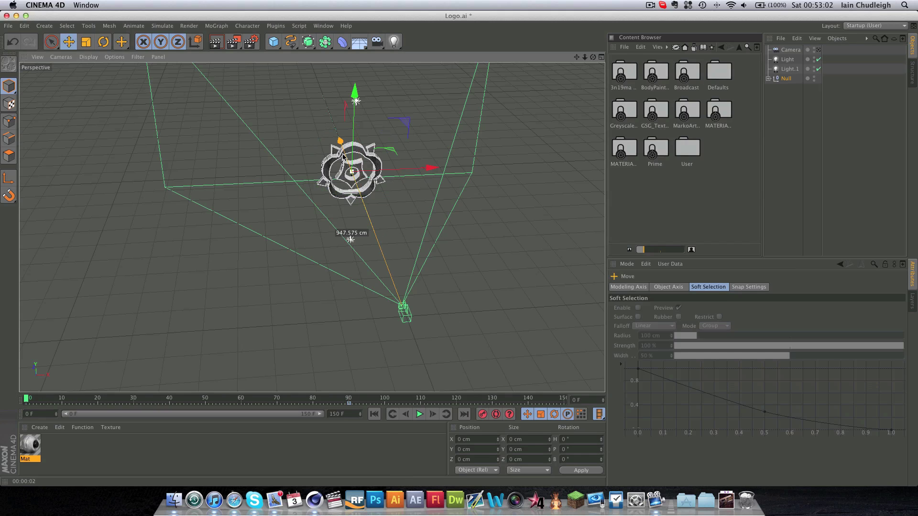
pyautogui.moveTo(339, 142); pyautogui.dragTo(409, 319)
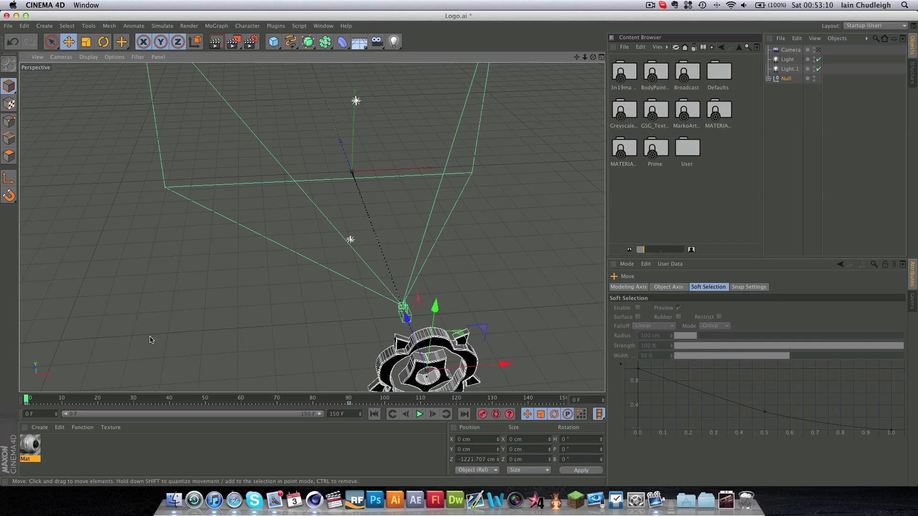
pyautogui.moveTo(26, 400); pyautogui.dragTo(342, 400)
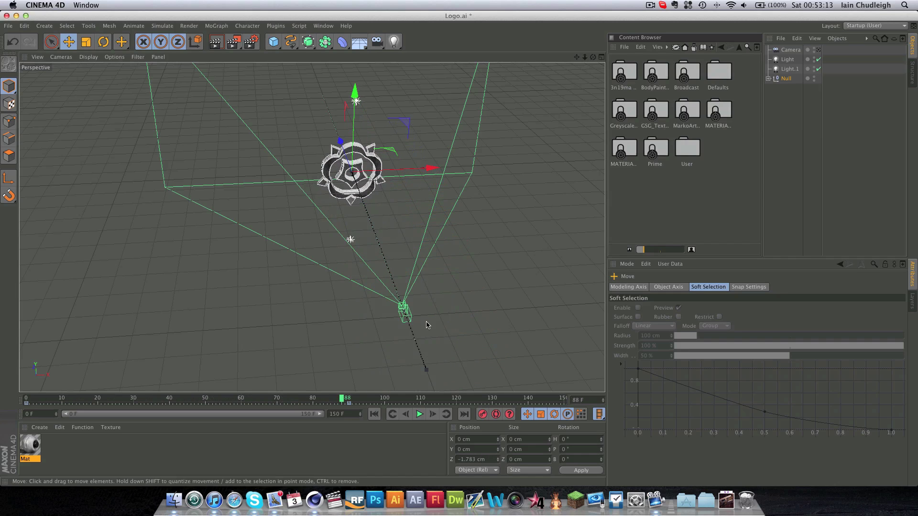
pyautogui.click(819, 49)
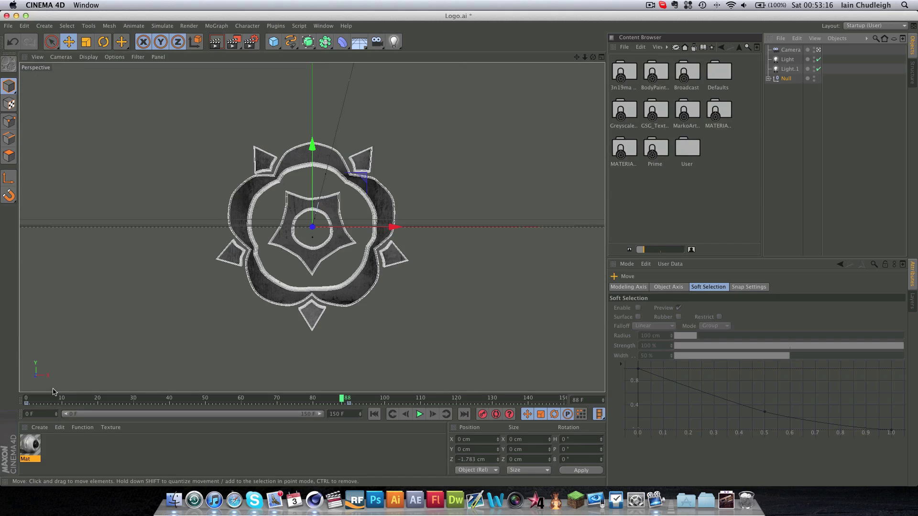
pyautogui.moveTo(55, 388); pyautogui.dragTo(350, 400)
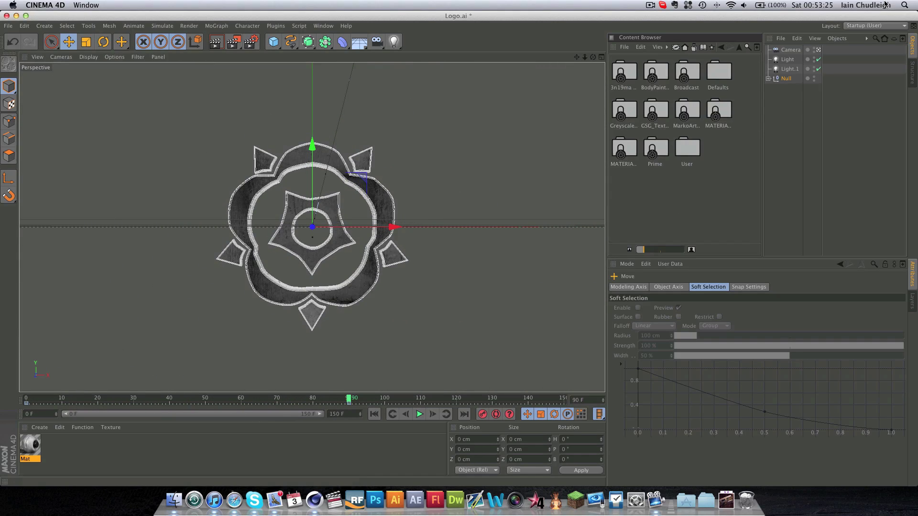
# At frame 0, raise the null to about 311 cm on Y, rotate it to about H 291°, P -14°, B -56°, and record a keyframe.
pyautogui.click(818, 50)
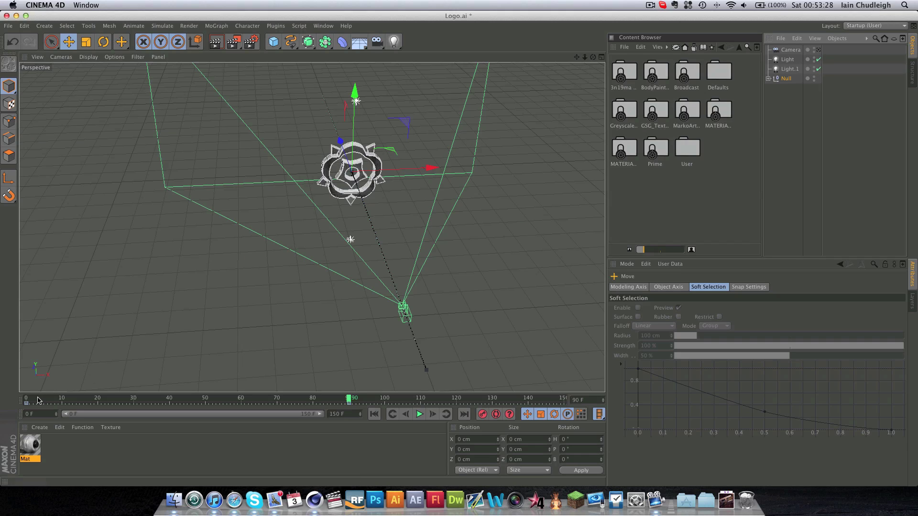
pyautogui.hotkey('shift', 'f')
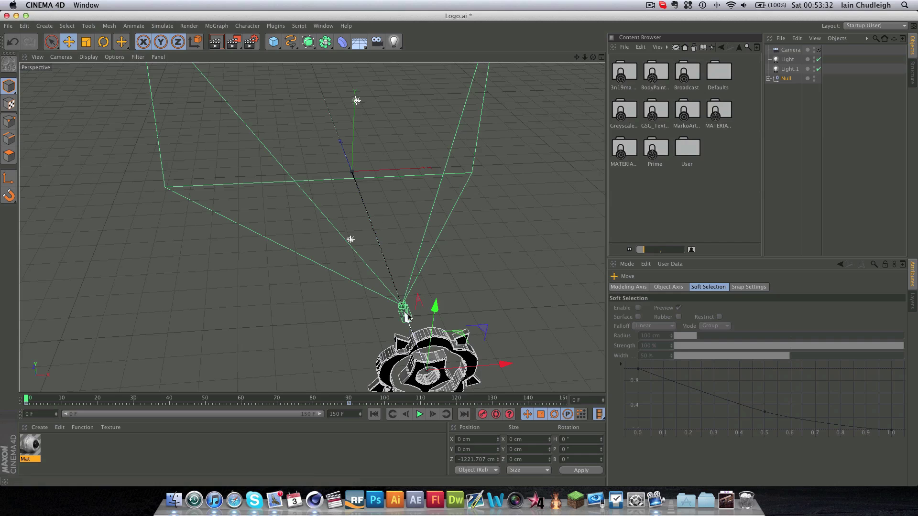
pyautogui.moveTo(434, 326); pyautogui.dragTo(438, 213)
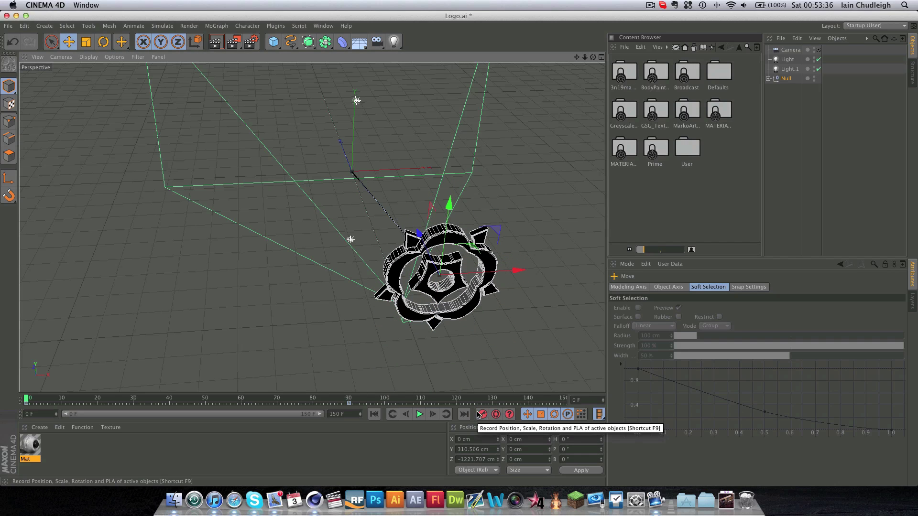
pyautogui.press('r')
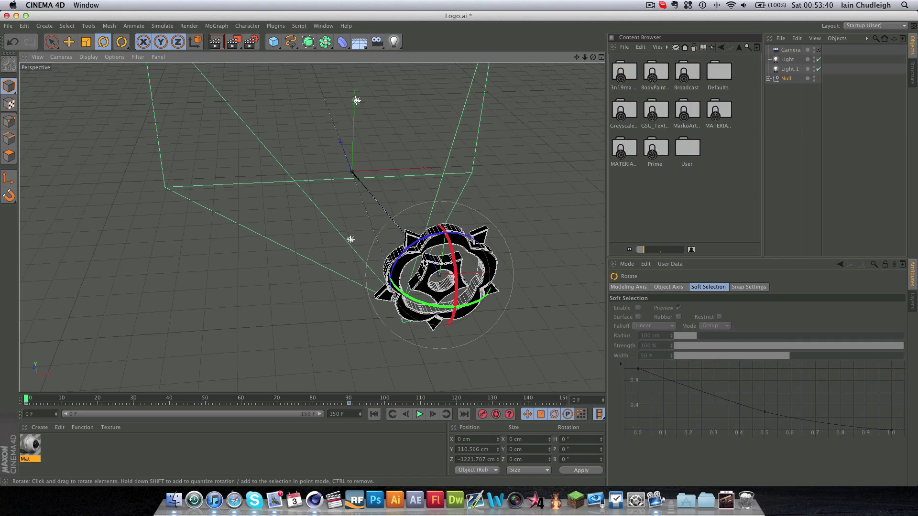
pyautogui.moveTo(450, 268); pyautogui.dragTo(582, 349)
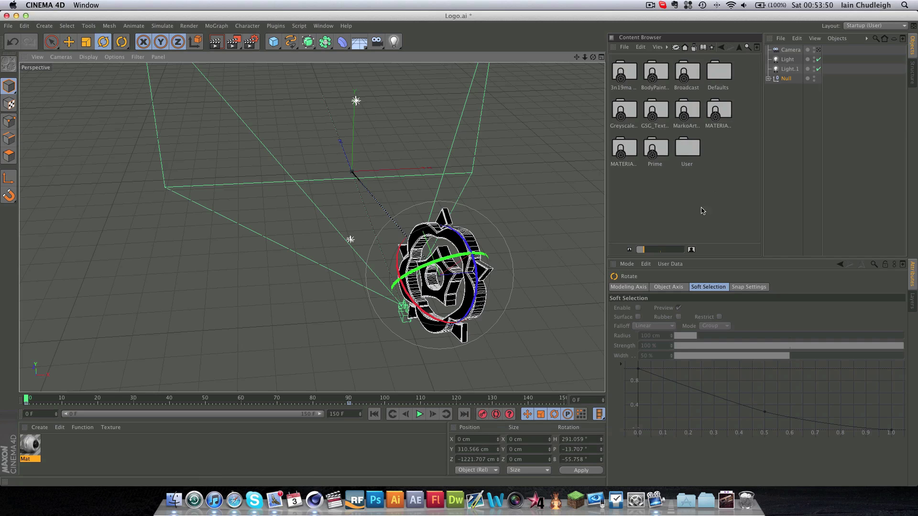
# Review the null's tumbling flight between frames 0 and 90 from both the camera and outside views.
pyautogui.moveTo(29, 400); pyautogui.dragTo(94, 433)
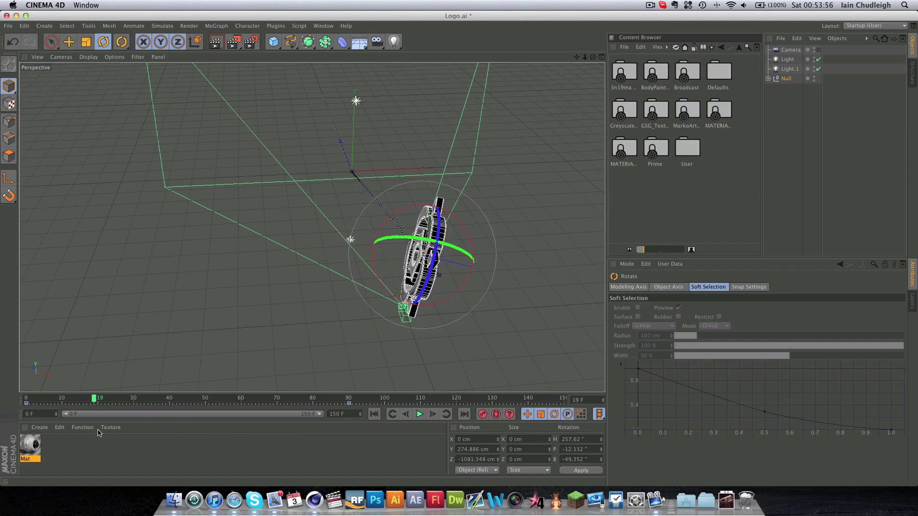
pyautogui.click(816, 50)
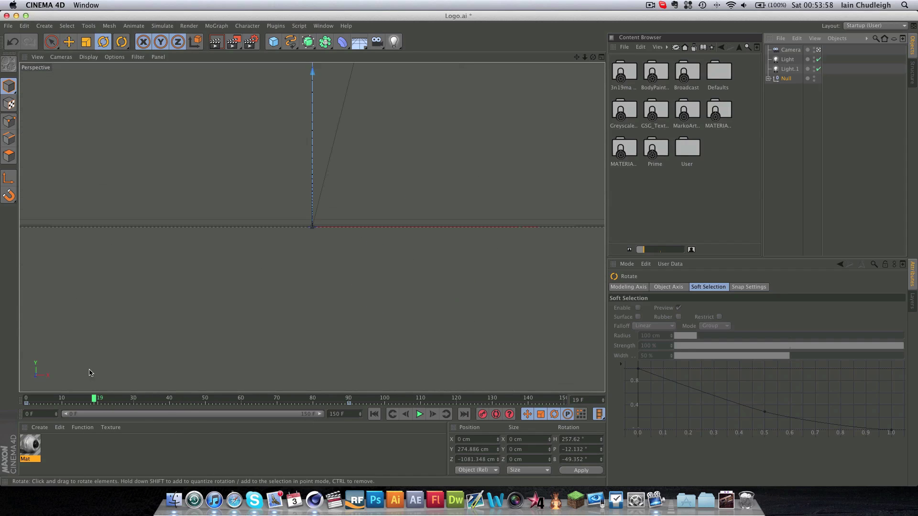
pyautogui.moveTo(48, 401); pyautogui.dragTo(154, 402)
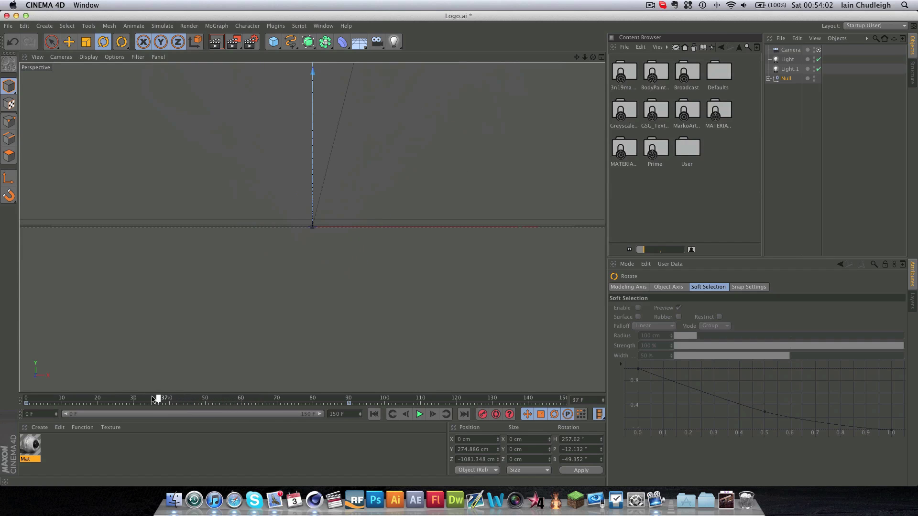
pyautogui.click(818, 50)
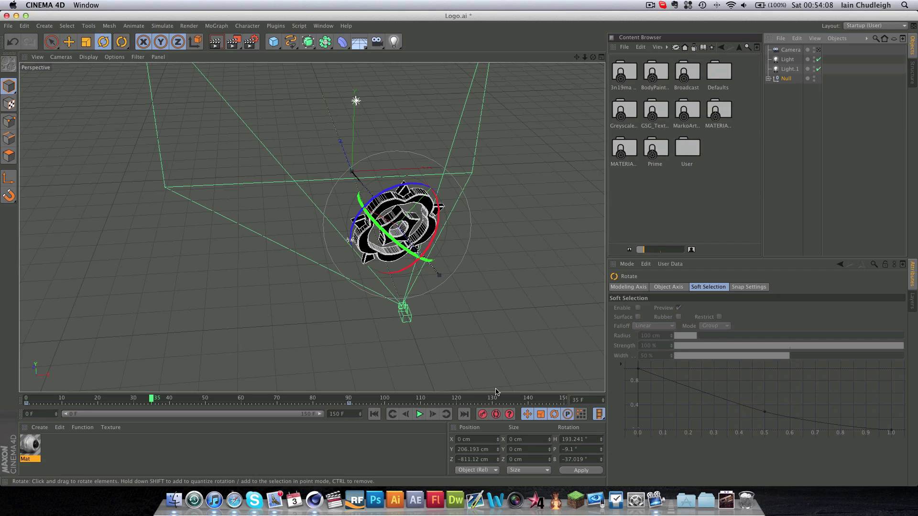
pyautogui.moveTo(155, 401); pyautogui.dragTo(133, 402)
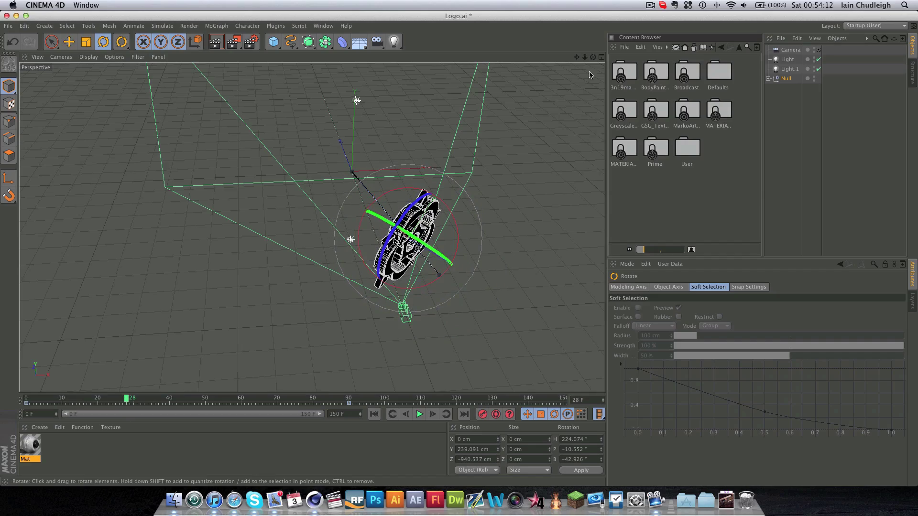
pyautogui.moveTo(593, 57); pyautogui.dragTo(593, 60)
pyautogui.moveTo(128, 400); pyautogui.dragTo(345, 403)
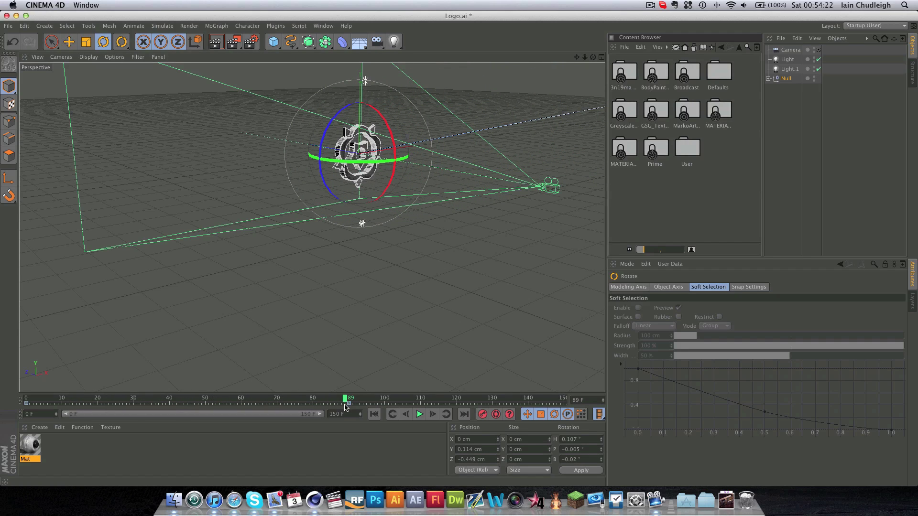
pyautogui.moveTo(346, 406); pyautogui.dragTo(291, 401)
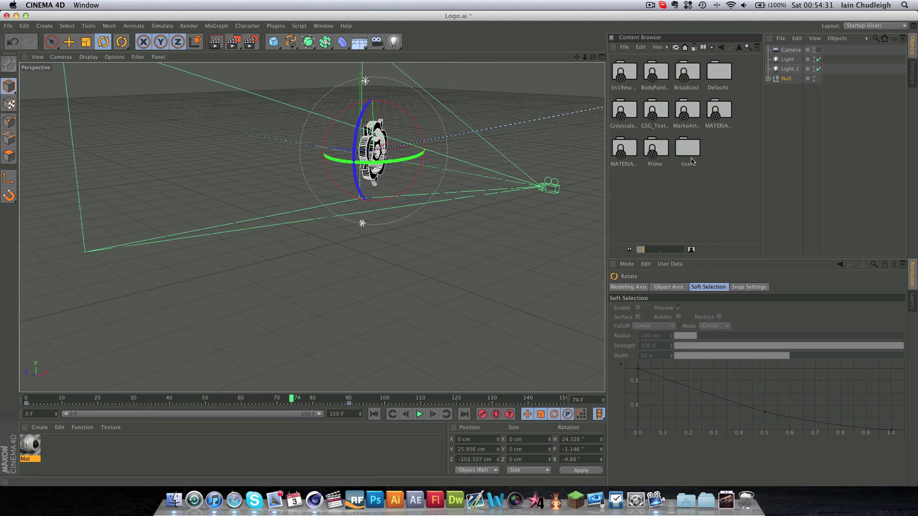
# Look through the camera, preview a render of frame 60, and move on to frame 72.
pyautogui.click(818, 49)
pyautogui.moveTo(78, 402); pyautogui.dragTo(239, 414)
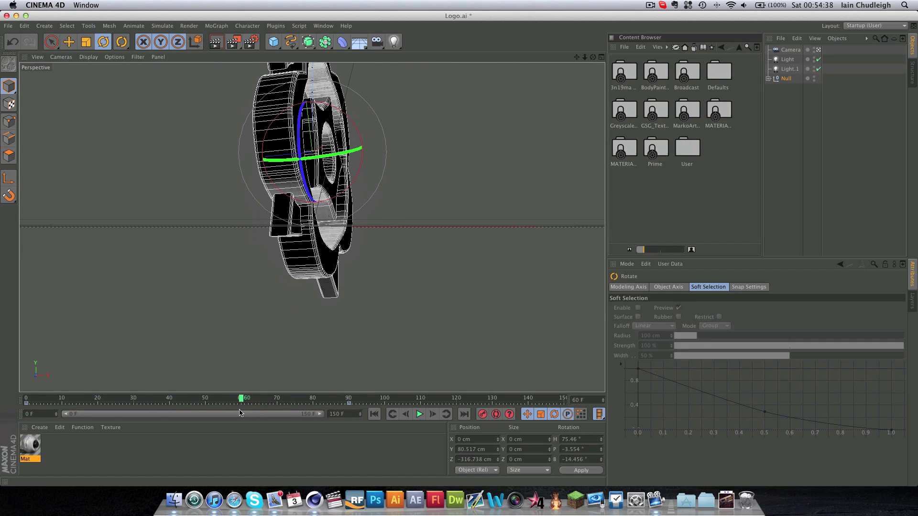
pyautogui.hotkey('ctrl', 'r')
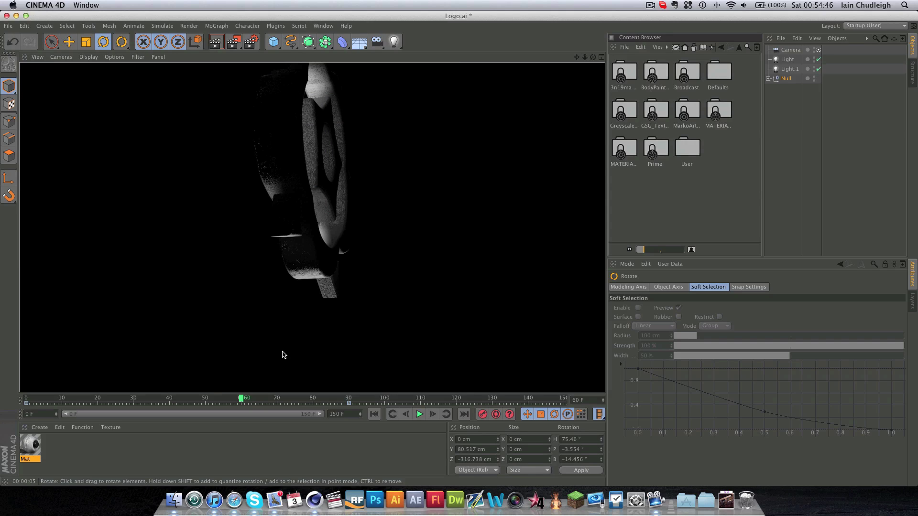
pyautogui.moveTo(241, 398); pyautogui.dragTo(286, 396)
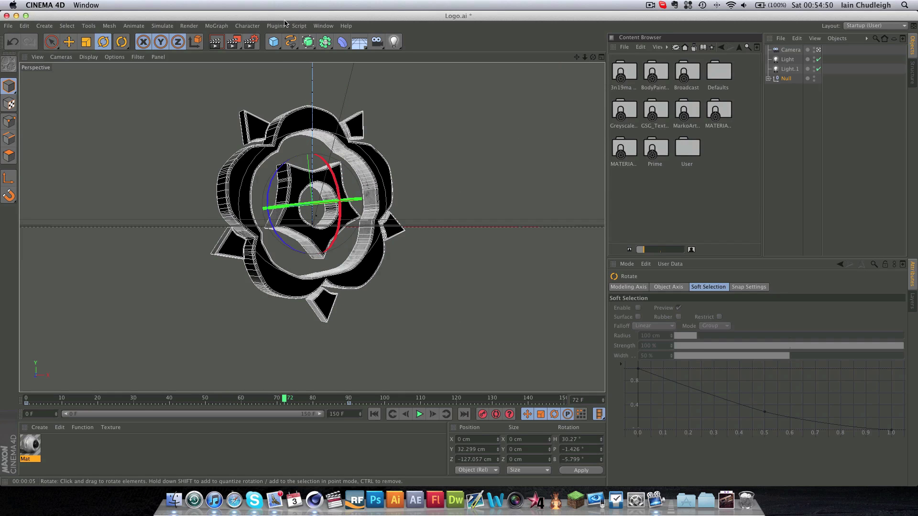
# Add a Background object to the scene.
pyautogui.click(359, 42)
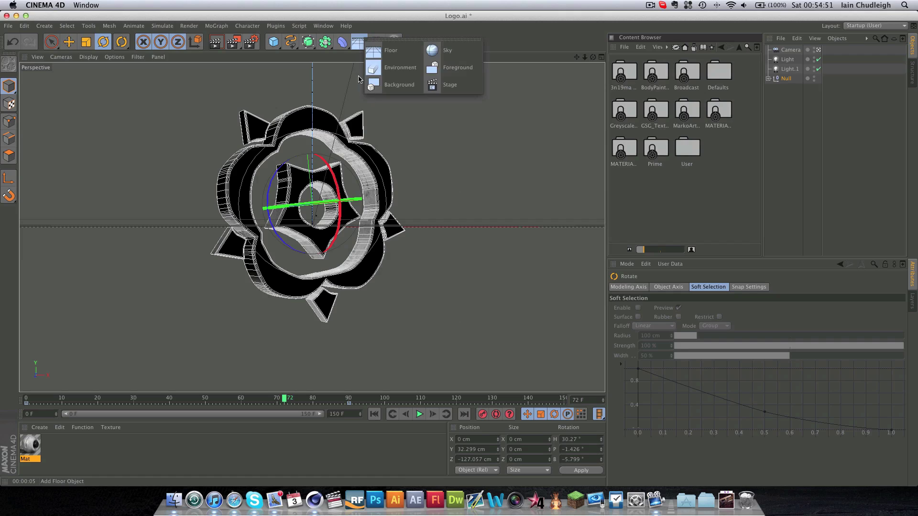
pyautogui.click(400, 85)
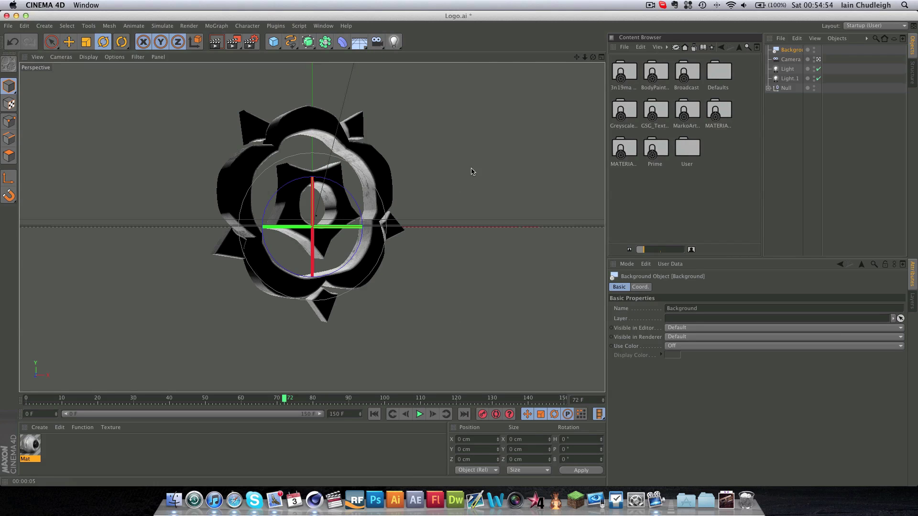
pyautogui.click(359, 43)
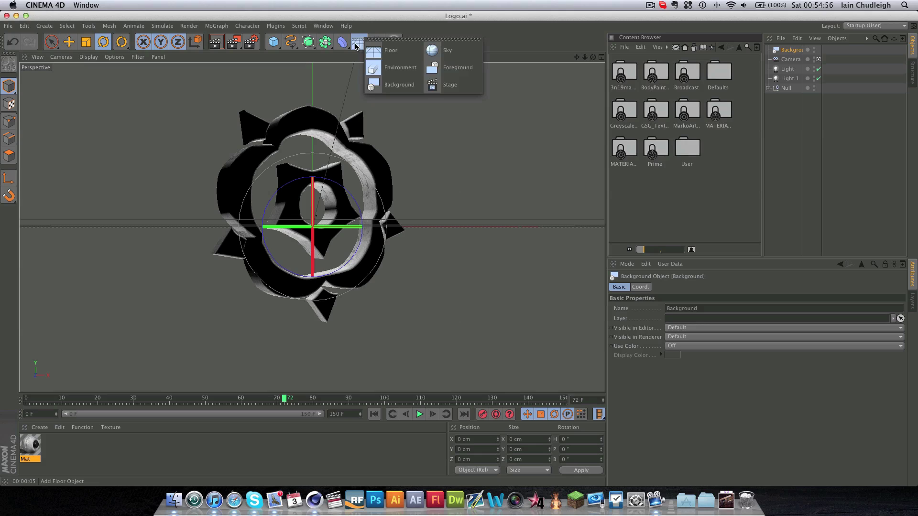
pyautogui.click(402, 19)
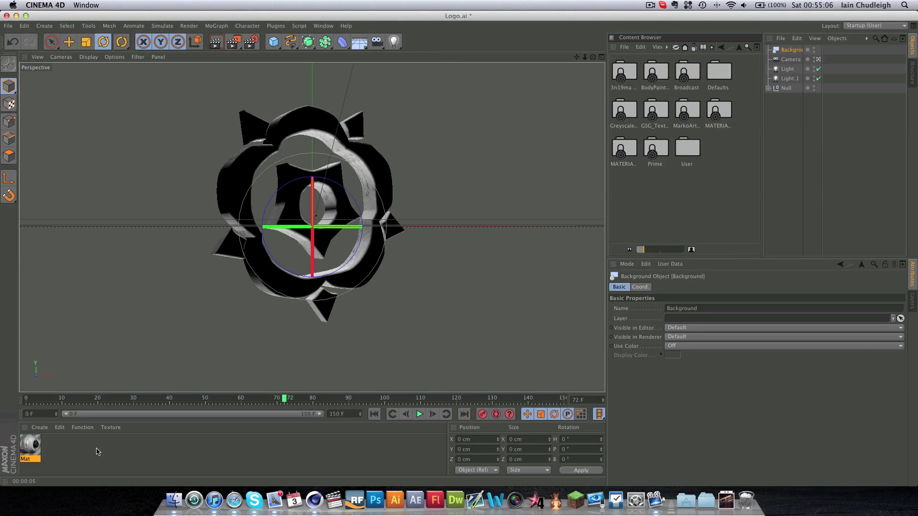
# Create a new material with a Gradient texture in its Color channel and set the gradient type to 2D - Circular.
pyautogui.doubleClick(57, 455)
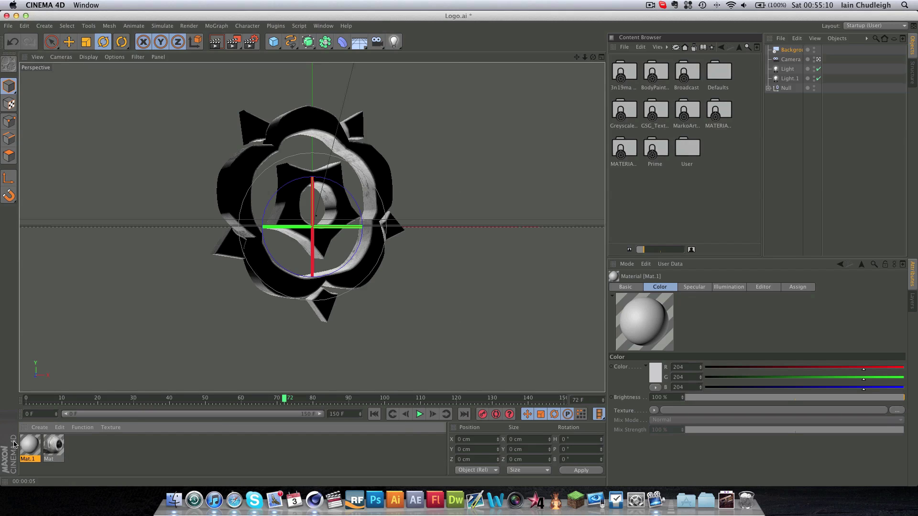
pyautogui.doubleClick(32, 445)
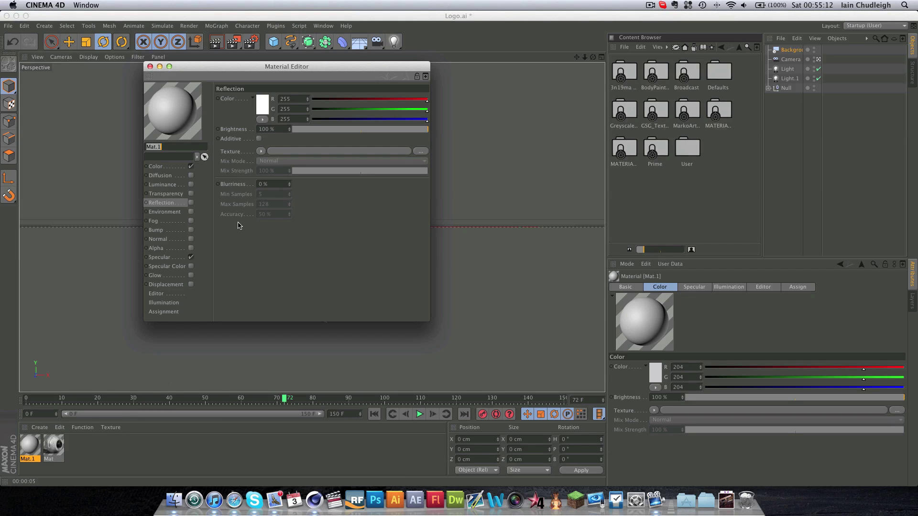
pyautogui.click(163, 167)
pyautogui.click(260, 143)
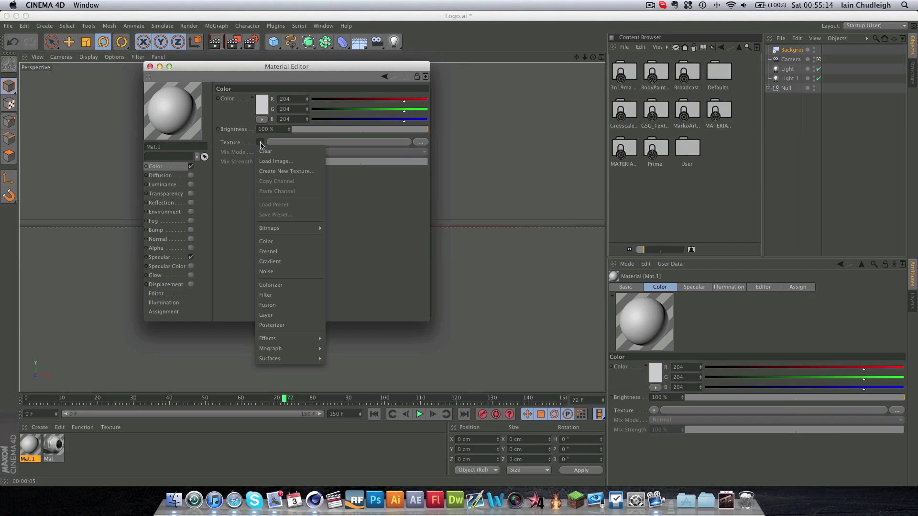
pyautogui.click(280, 261)
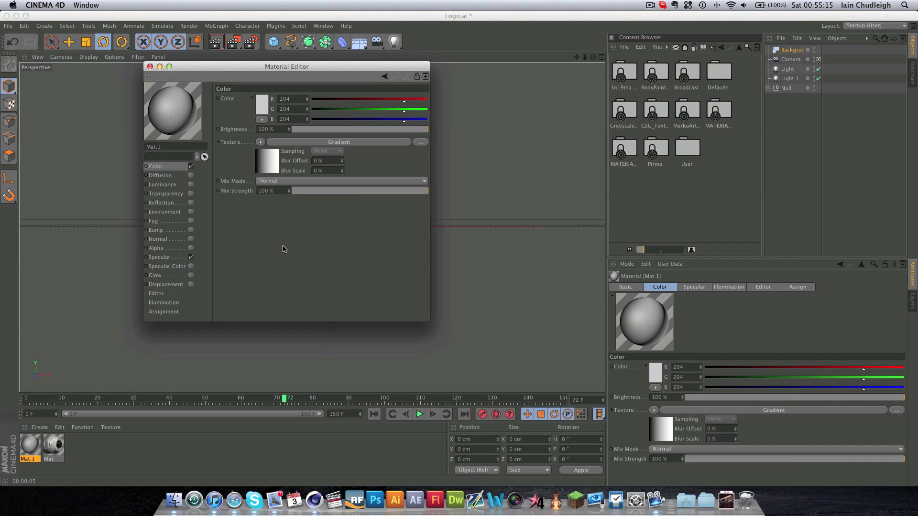
pyautogui.click(265, 160)
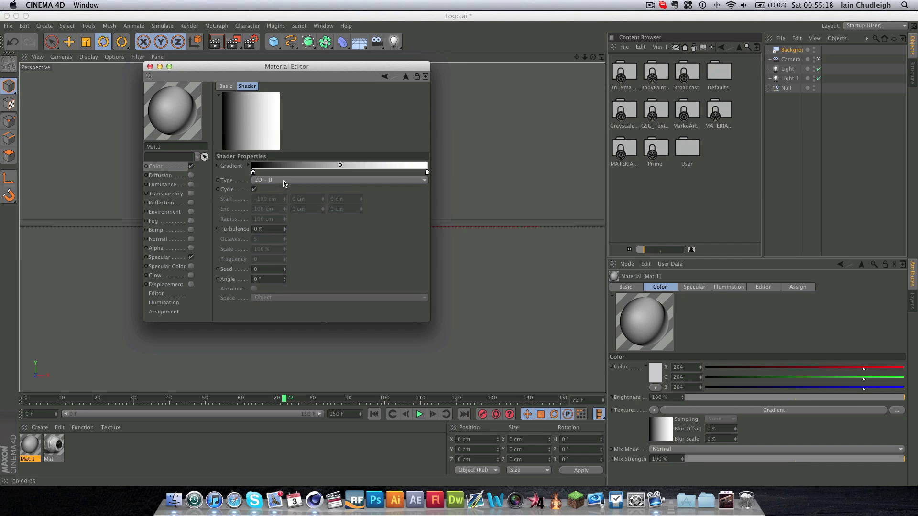
pyautogui.click(278, 181)
pyautogui.click(286, 229)
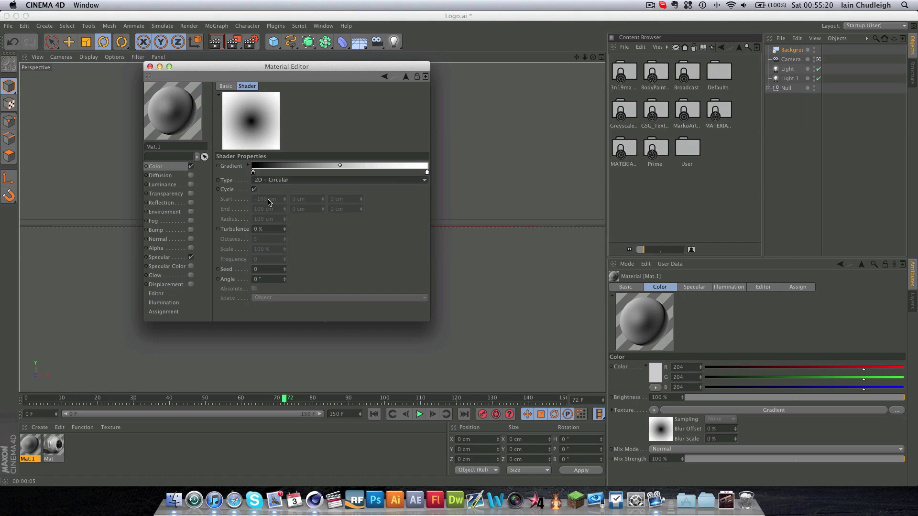
# Colour the circular gradient white at its centre and light grey at its outer end, and close the Material Editor.
pyautogui.doubleClick(254, 173)
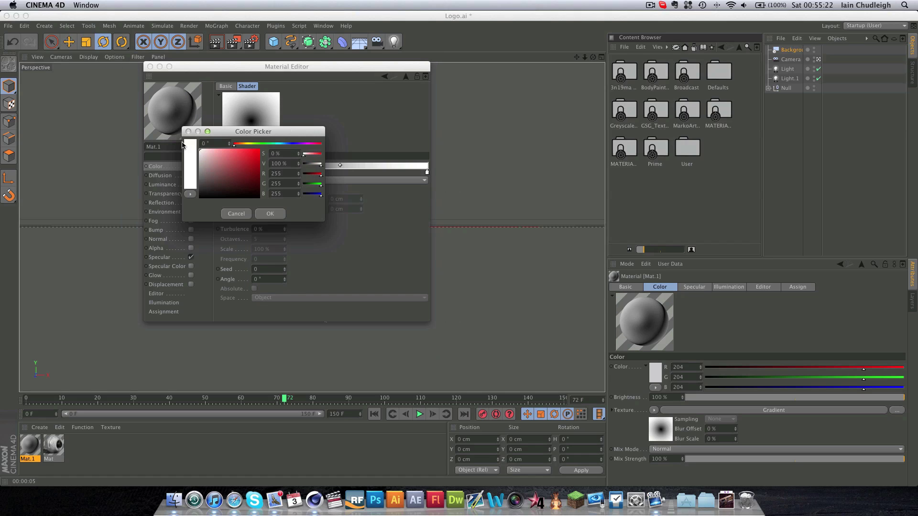
pyautogui.click(271, 213)
pyautogui.doubleClick(427, 172)
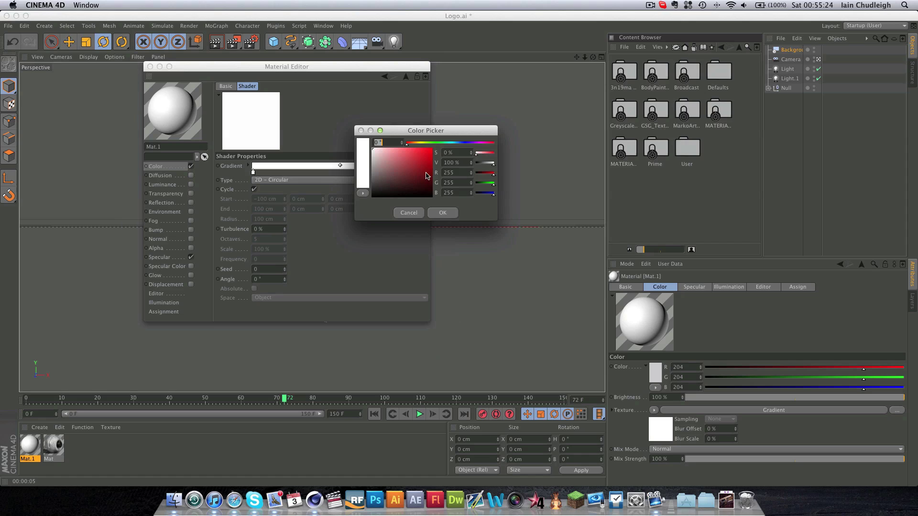
pyautogui.click(376, 168)
pyautogui.click(442, 213)
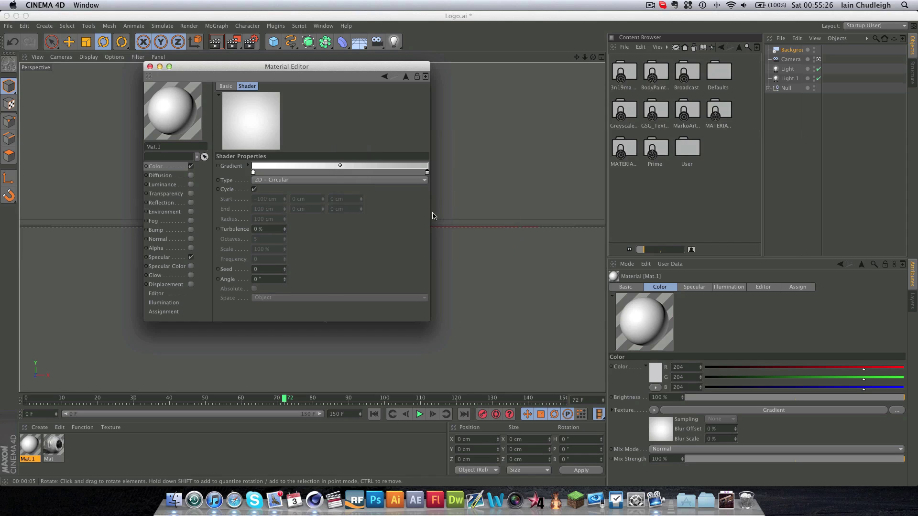
pyautogui.press('super+w')
# Apply the gradient material to the Background object and preview a render of frame 72.
pyautogui.moveTo(28, 447); pyautogui.dragTo(788, 51)
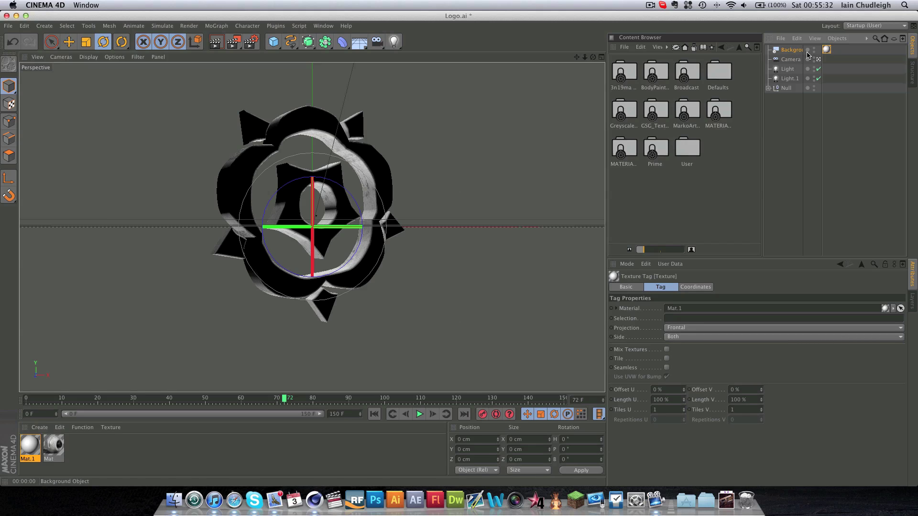
pyautogui.press('super+r')
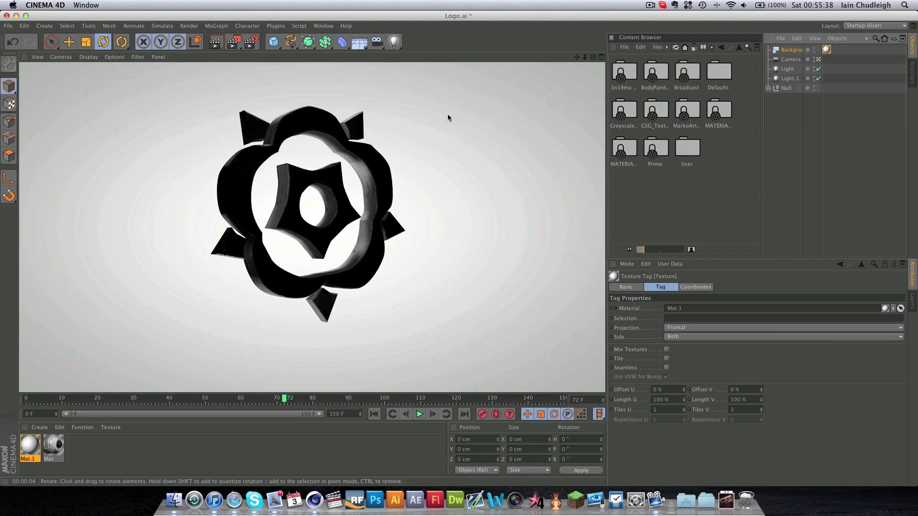
# At frame 96, add a third light and place it low in front of the logo, at about Y -86 cm and Z -287 cm.
pyautogui.moveTo(291, 399); pyautogui.dragTo(369, 400)
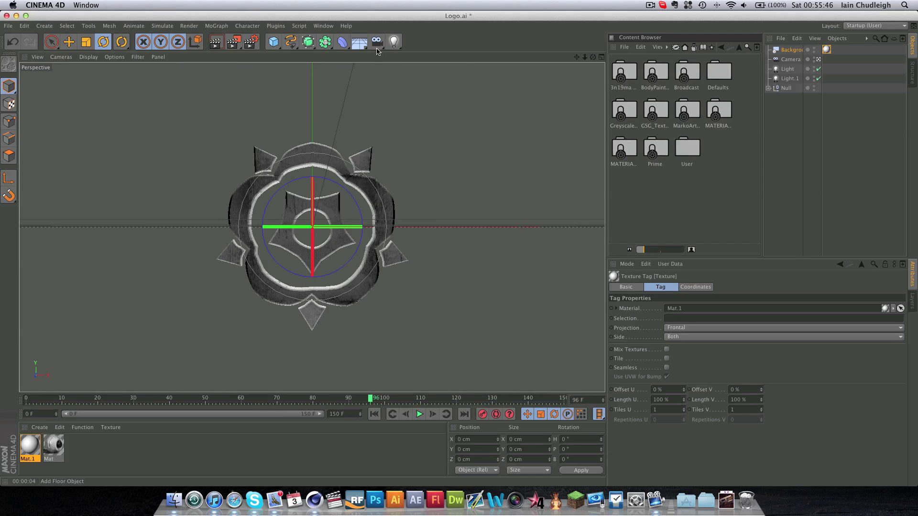
pyautogui.click(394, 41)
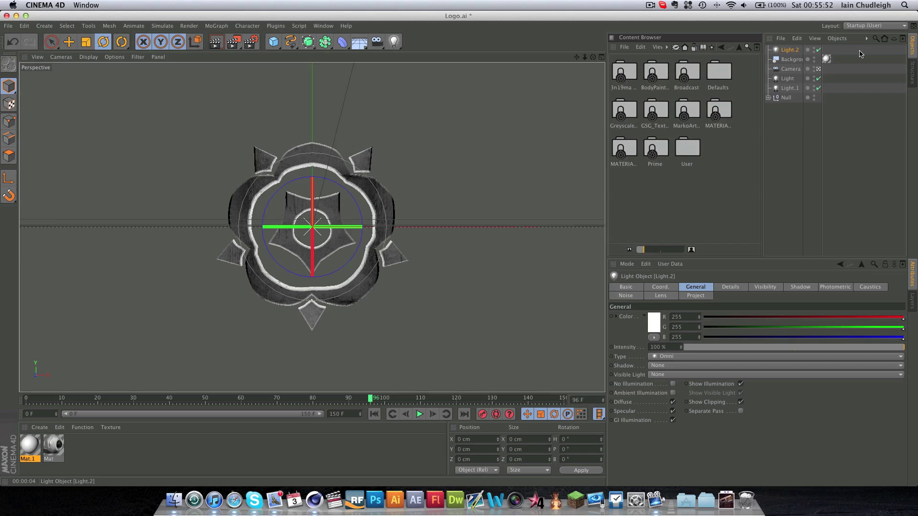
pyautogui.click(819, 69)
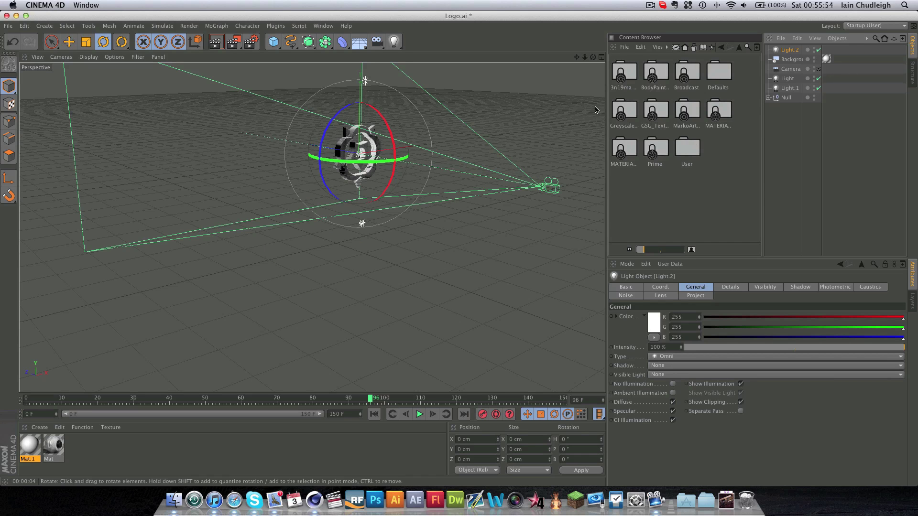
pyautogui.moveTo(576, 57); pyautogui.dragTo(578, 60)
pyautogui.press('e')
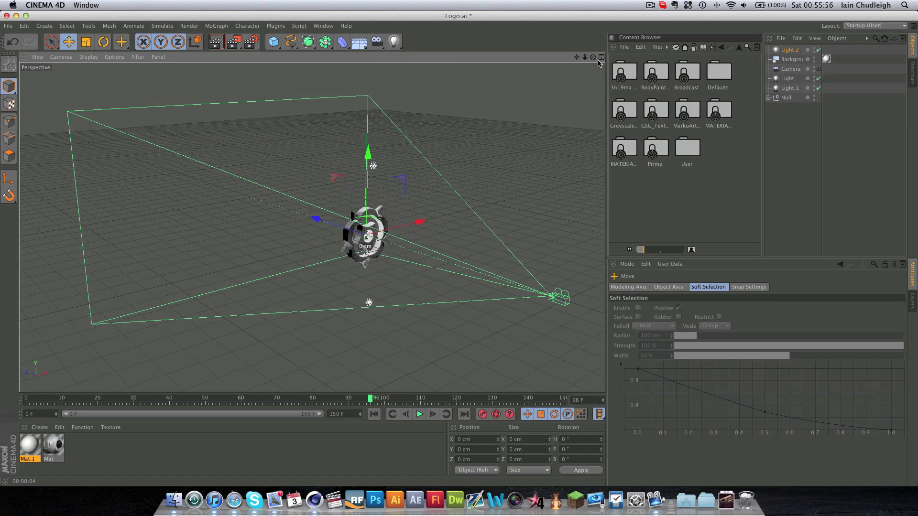
pyautogui.moveTo(367, 236); pyautogui.dragTo(393, 239)
pyautogui.moveTo(414, 173); pyautogui.dragTo(413, 192)
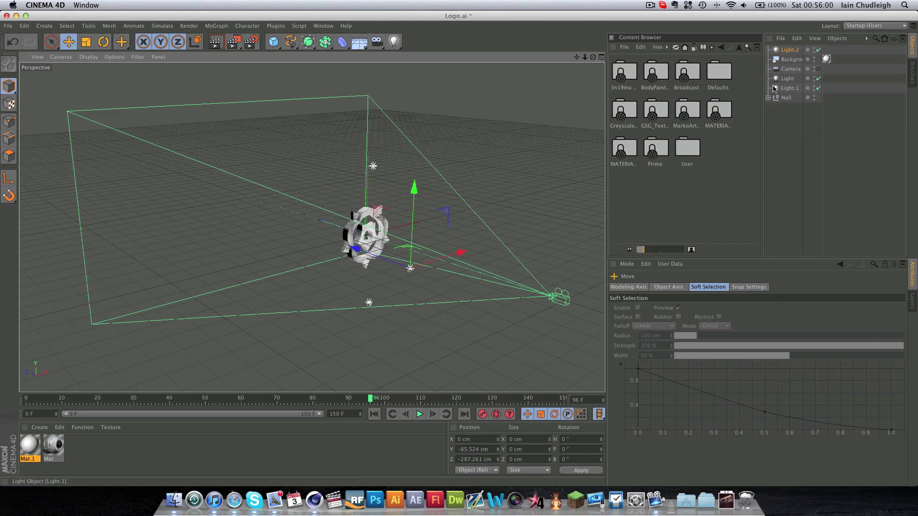
# Lower the new front light's intensity to 15% and preview a render through the camera.
pyautogui.click(787, 50)
pyautogui.moveTo(701, 348)
pyautogui.mouseDown()
pyautogui.moveTo(727, 349)
pyautogui.moveTo(716, 349)
pyautogui.mouseUp()
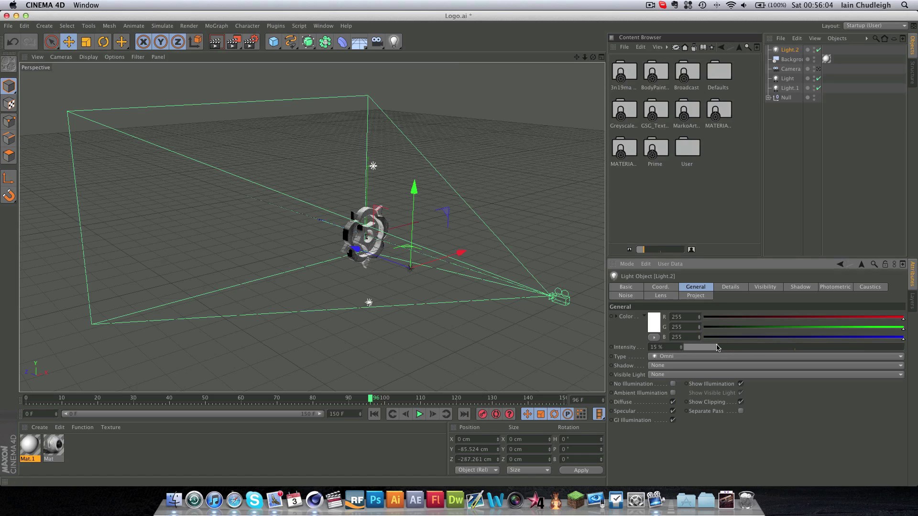
pyautogui.click(818, 69)
pyautogui.press('super+r')
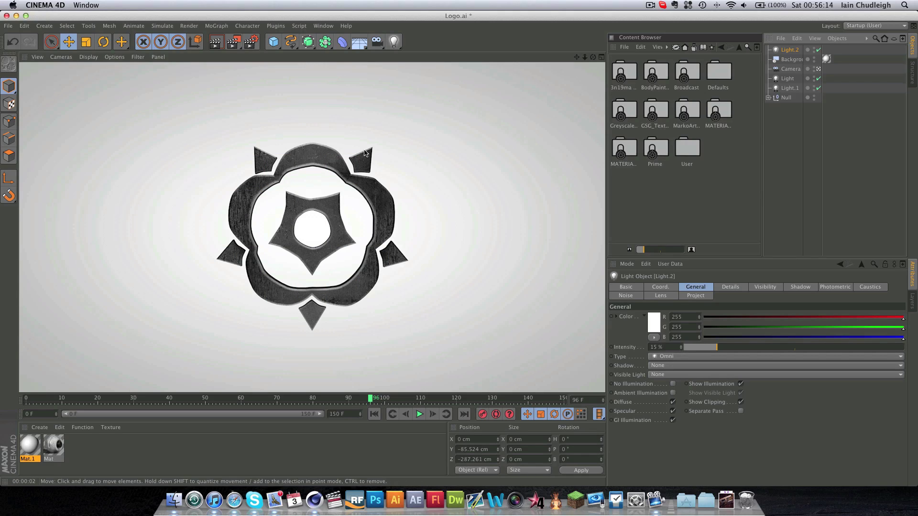
# Preview a render of frame 50 to check the lighting on the tumbling logo, and move on to frame 95.
pyautogui.moveTo(360, 398); pyautogui.dragTo(205, 399)
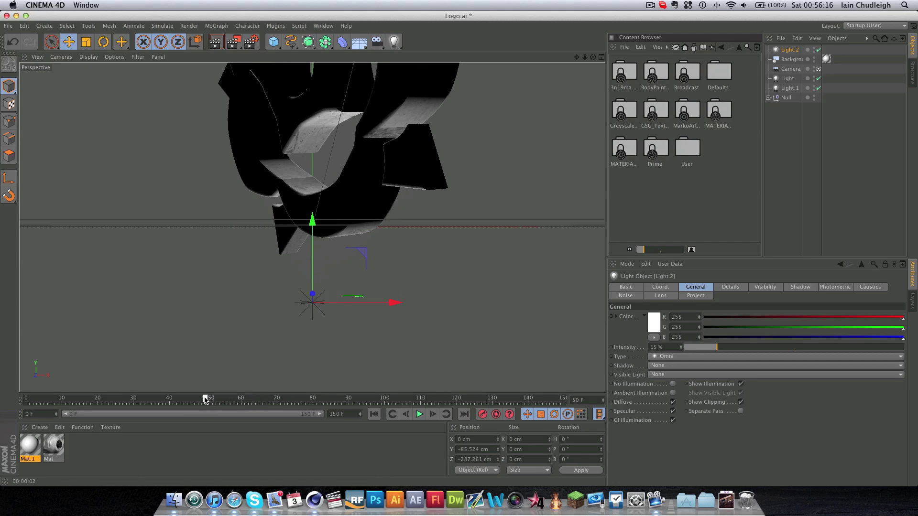
pyautogui.hotkey('ctrl', 'r')
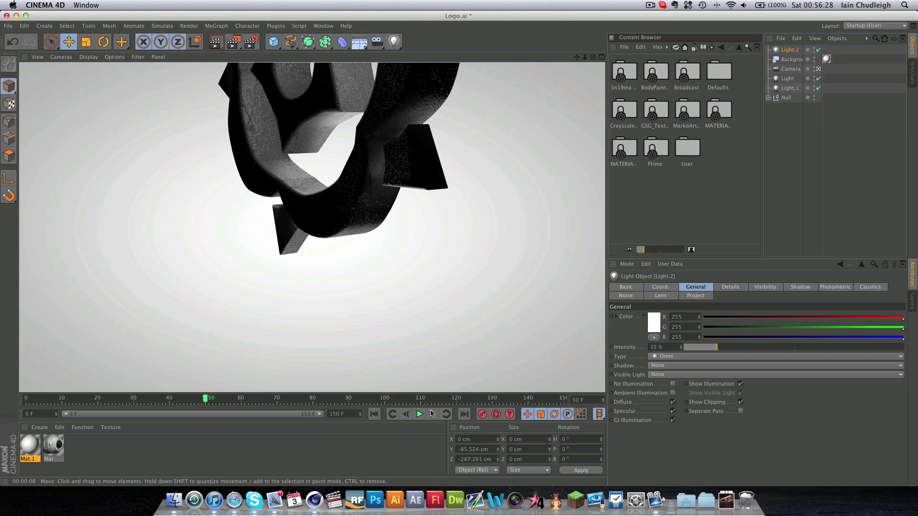
pyautogui.moveTo(207, 400); pyautogui.dragTo(375, 361)
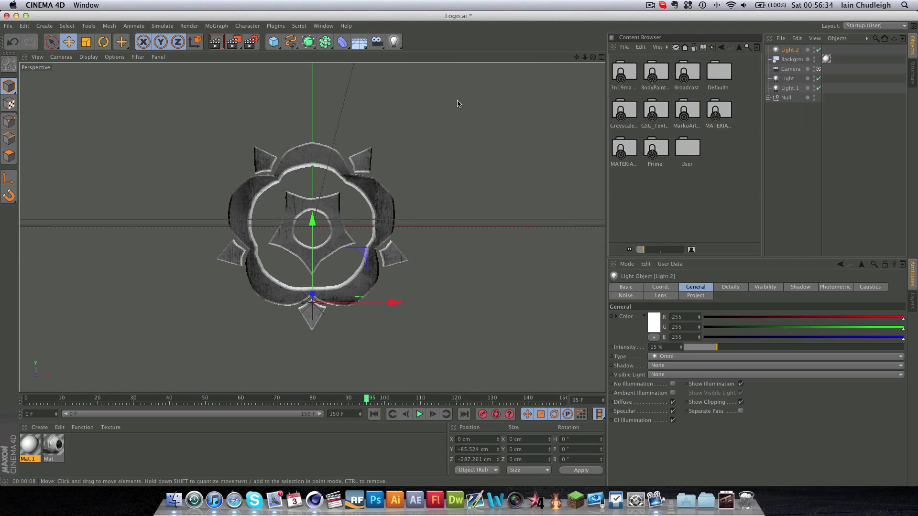
# Add a MoText object and set its alignment to Middle.
pyautogui.click(218, 27)
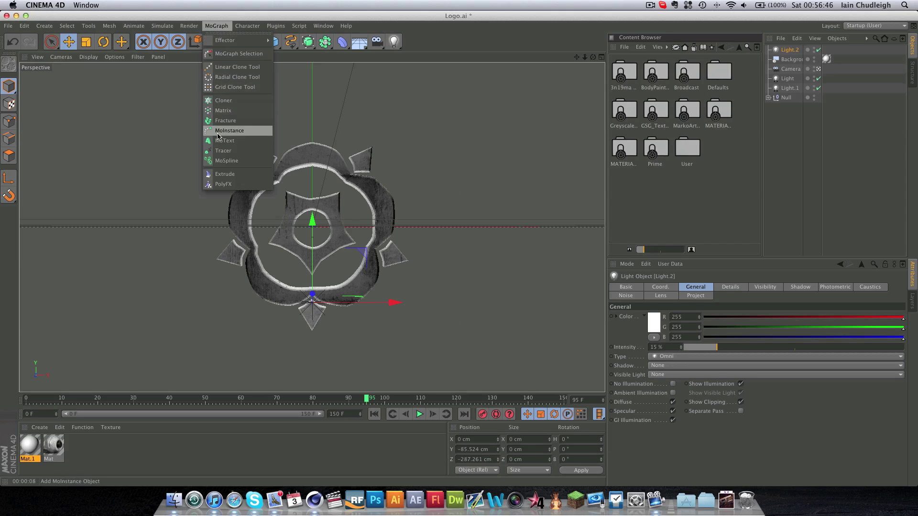
pyautogui.click(212, 26)
pyautogui.click(212, 26)
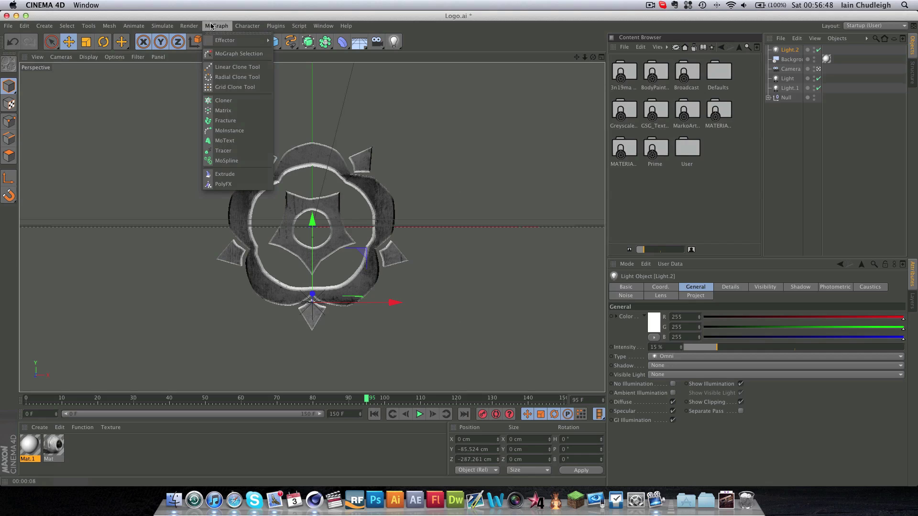
pyautogui.click(213, 25)
pyautogui.click(213, 25)
pyautogui.click(224, 140)
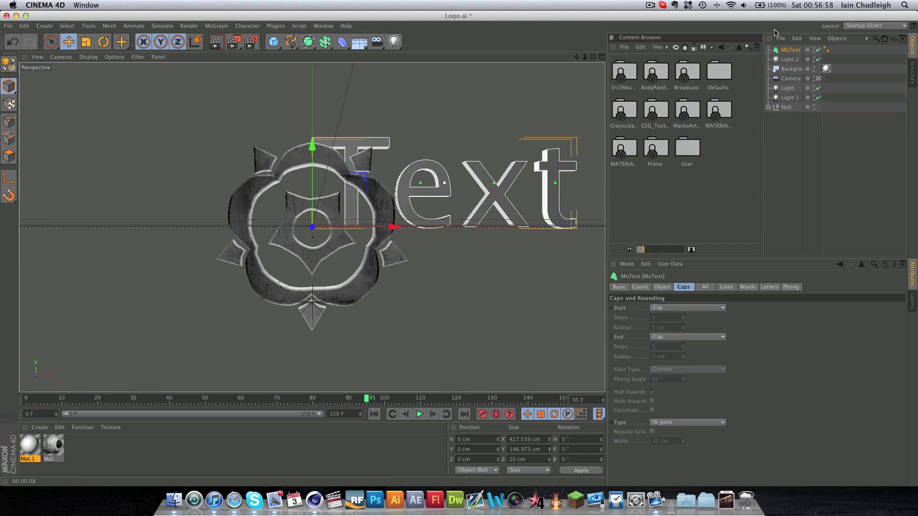
pyautogui.click(664, 287)
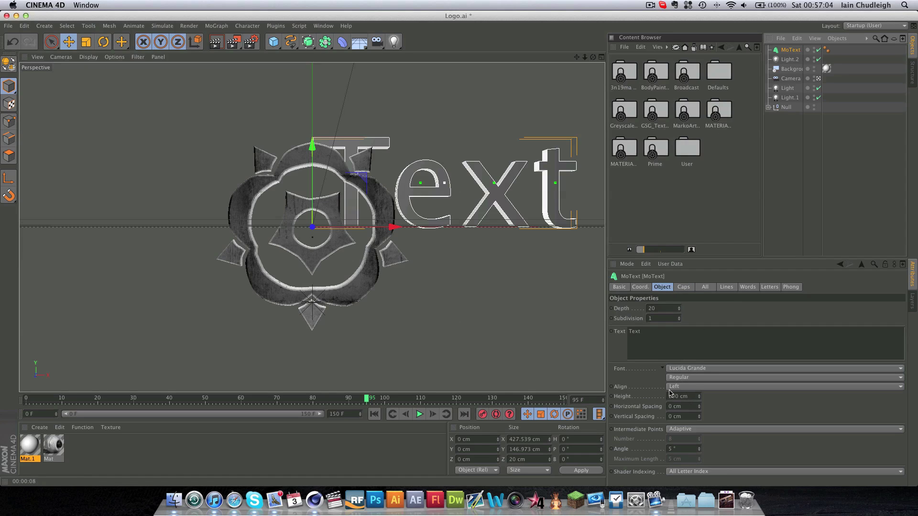
pyautogui.click(694, 388)
pyautogui.click(694, 408)
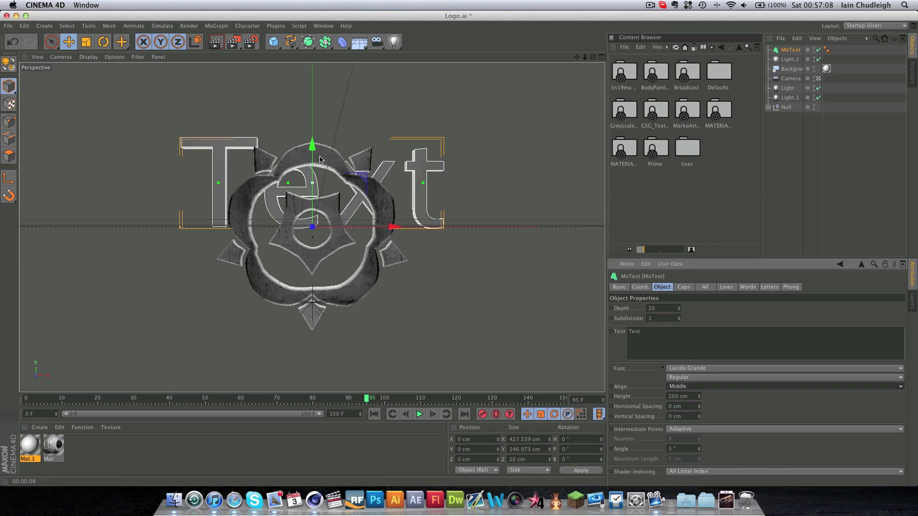
# Change the MoText wording to OnlyAtHallam, set its height to 66 cm, and switch out of the camera view.
pyautogui.doubleClick(634, 331)
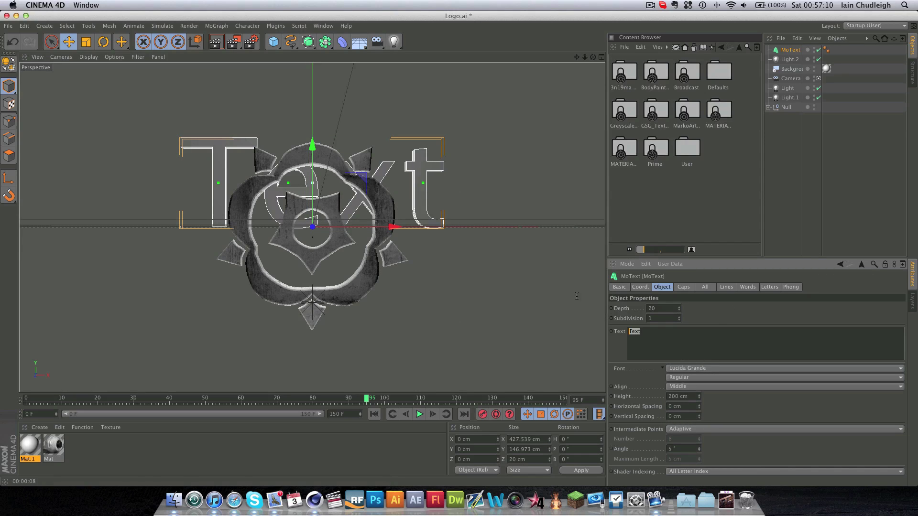
pyautogui.write('OnlyAtHallam')
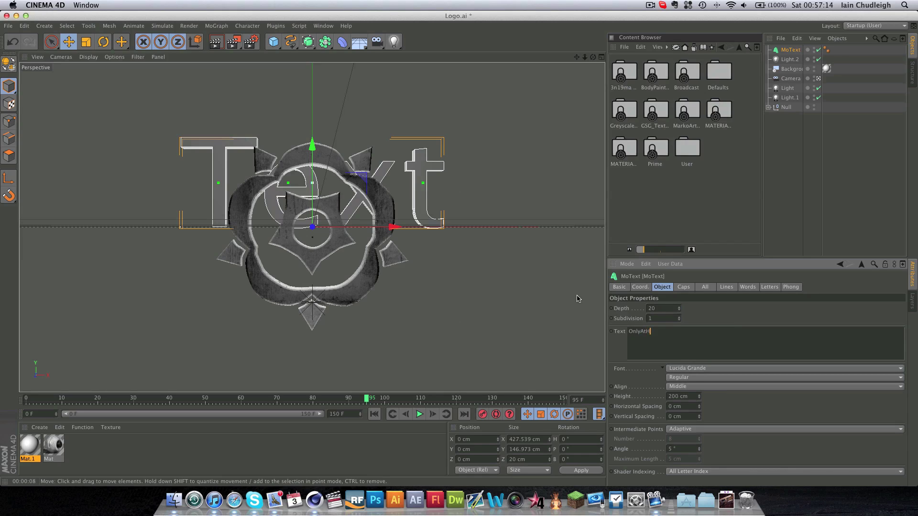
pyautogui.click(746, 321)
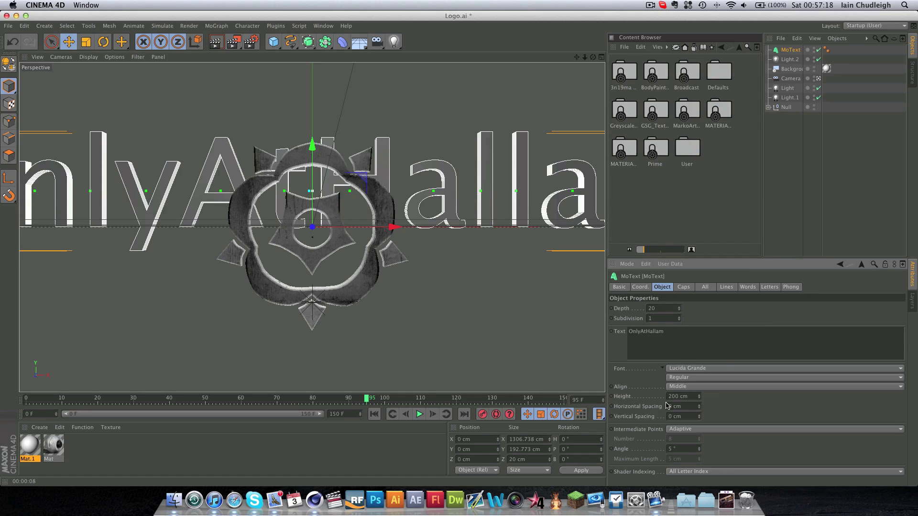
pyautogui.moveTo(698, 396); pyautogui.dragTo(664, 397)
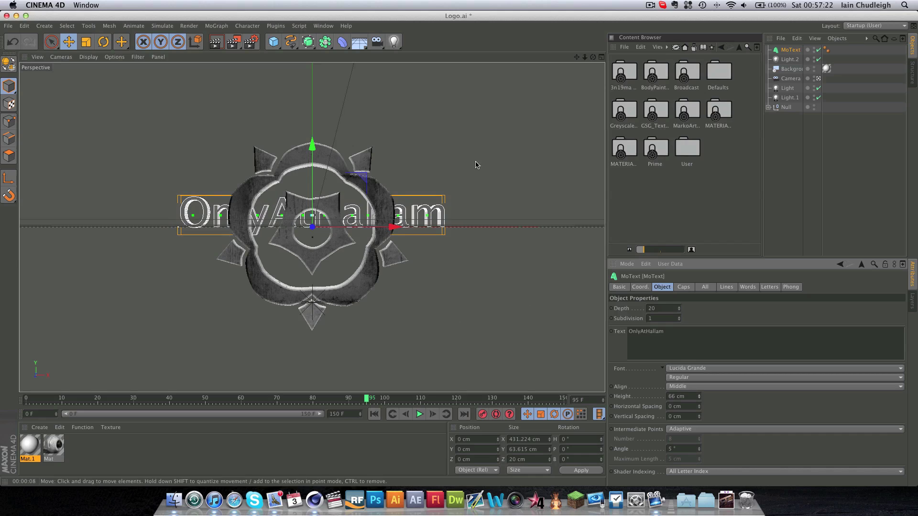
pyautogui.click(818, 79)
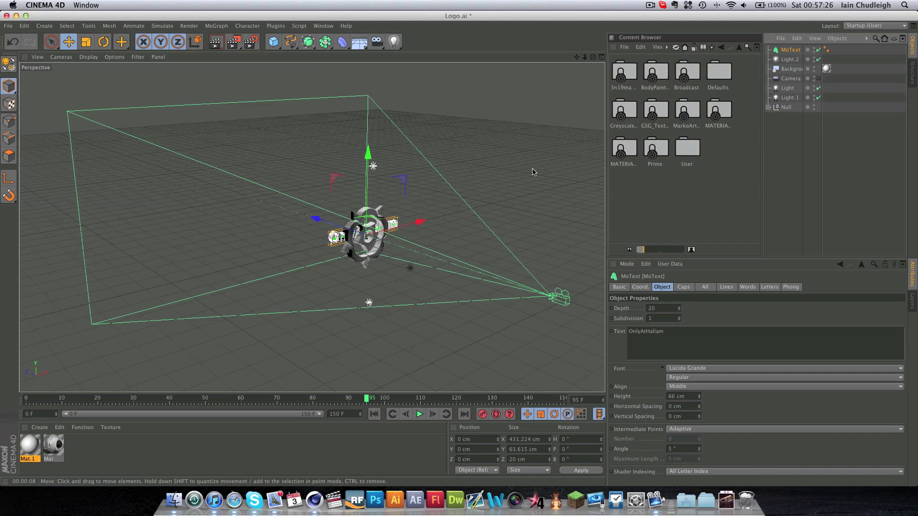
# Move the OnlyAtHallam text forward so it sits just in front of the logo, at about -42 cm in Z.
pyautogui.moveTo(317, 220); pyautogui.dragTo(337, 234)
pyautogui.click(602, 57)
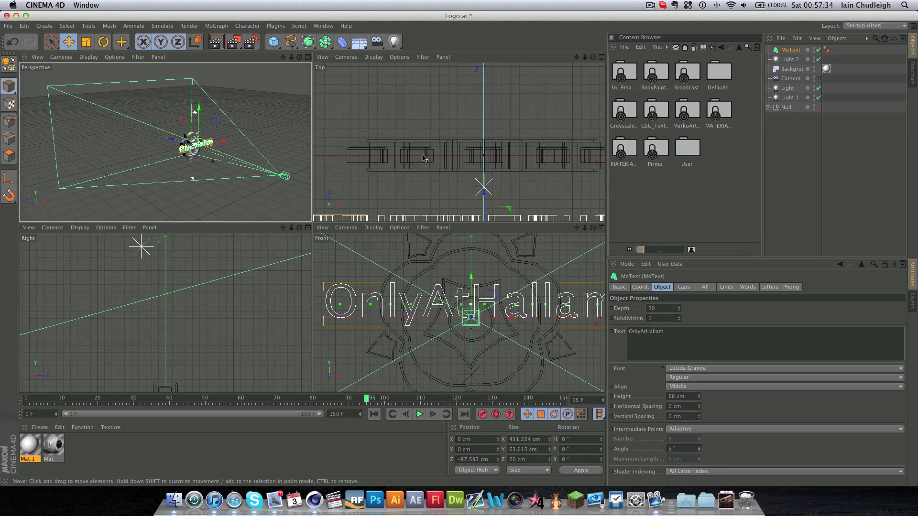
pyautogui.moveTo(577, 56); pyautogui.dragTo(469, 143)
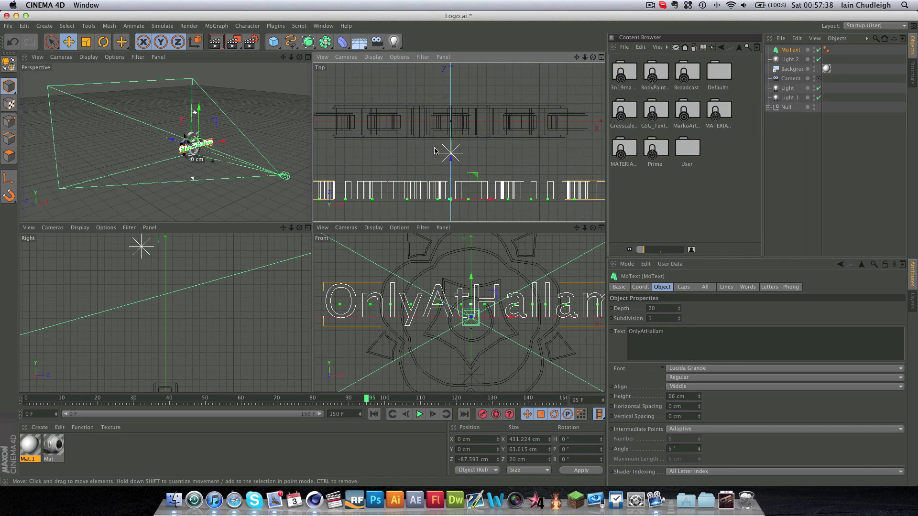
pyautogui.moveTo(450, 179); pyautogui.dragTo(450, 138)
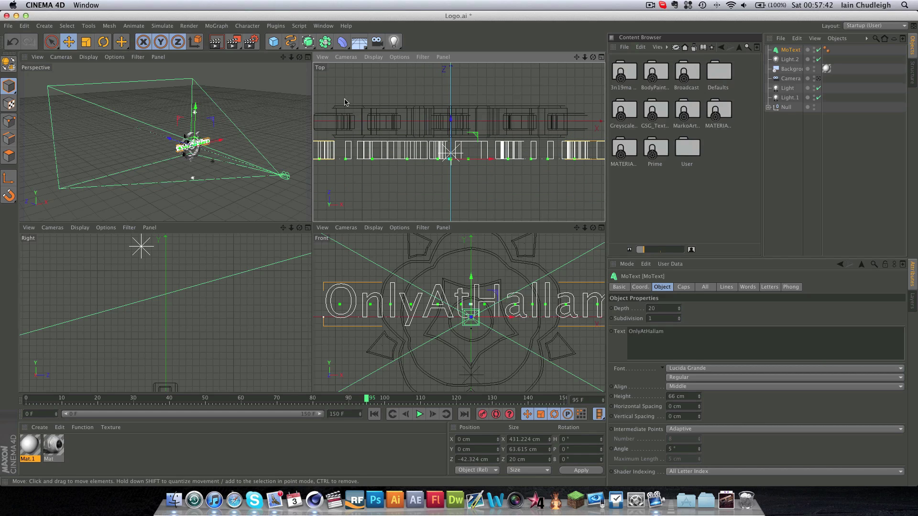
# Look through the scene camera and lower the text over the logo to about -28 cm in Y.
pyautogui.click(818, 78)
pyautogui.click(308, 57)
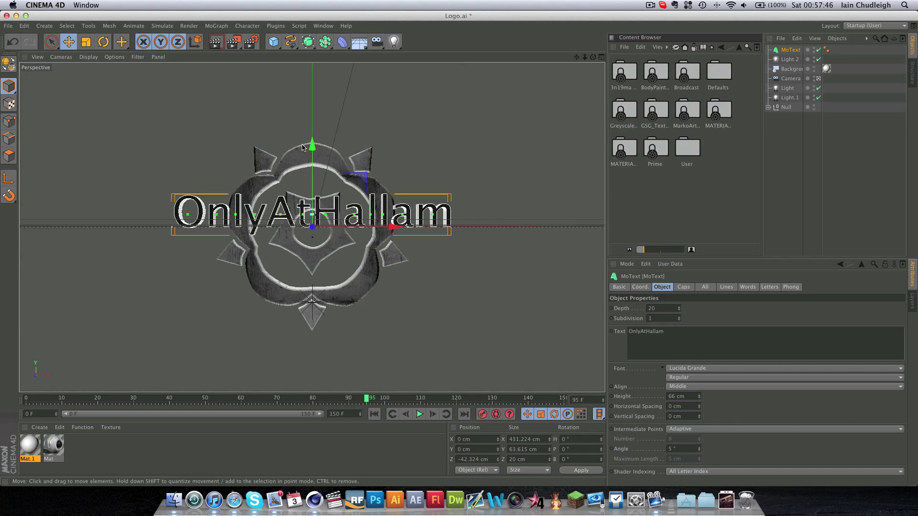
pyautogui.moveTo(313, 146); pyautogui.dragTo(312, 165)
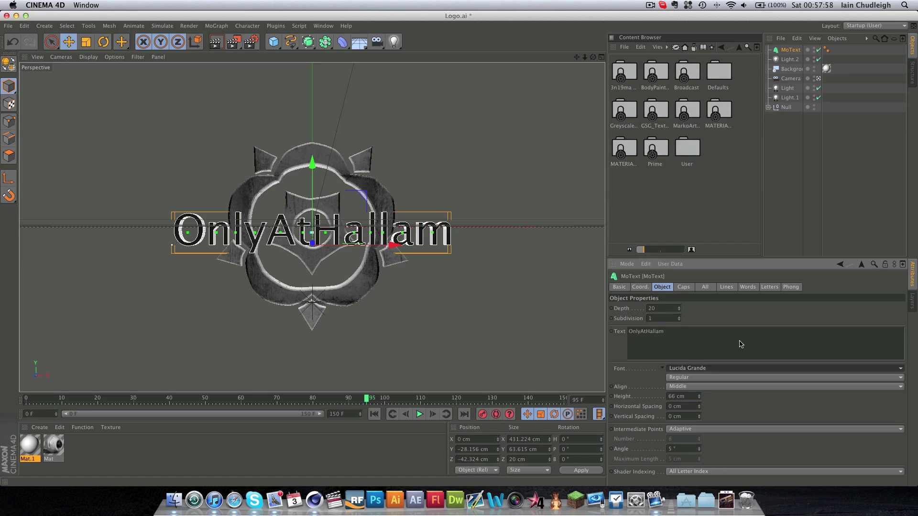
# Change the text's font to Devil Breeze and insert a space so the wording reads OnlyAt Hallam.
pyautogui.click(741, 369)
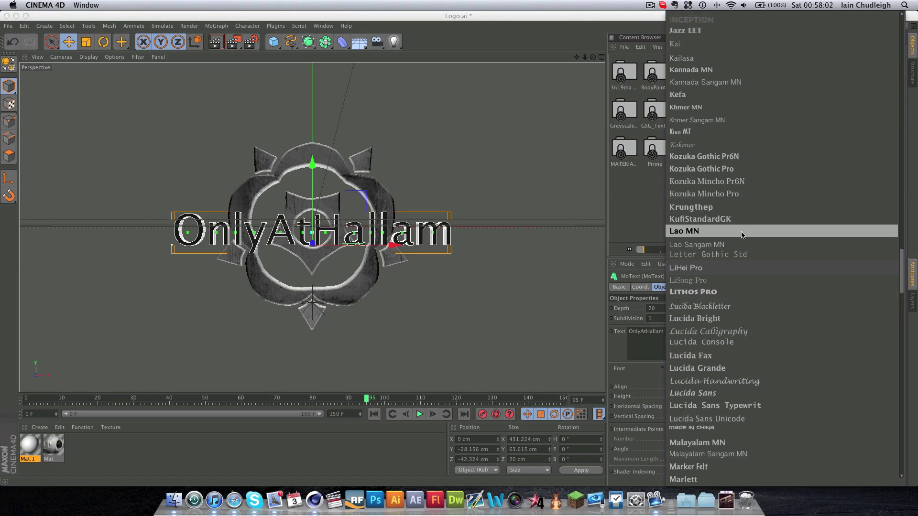
pyautogui.scroll(-5, 742, 234)
pyautogui.scroll(20, 740, 242)
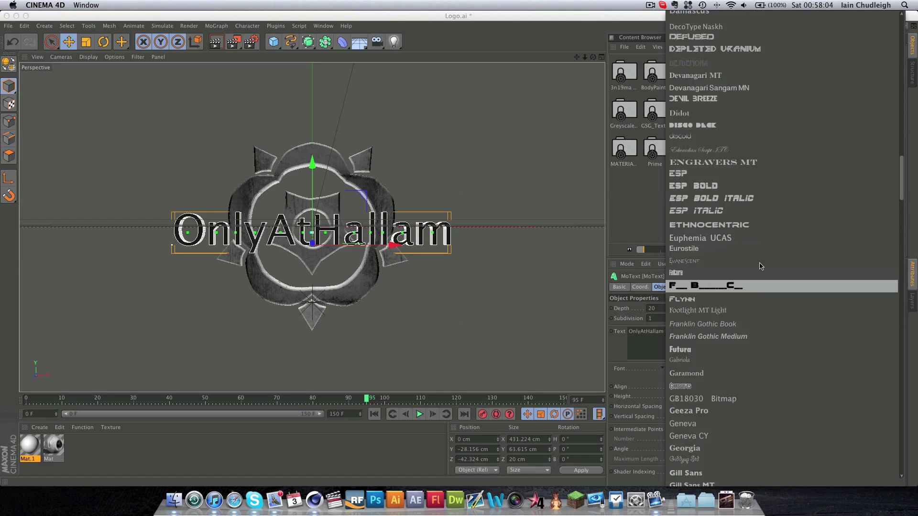
pyautogui.click(737, 100)
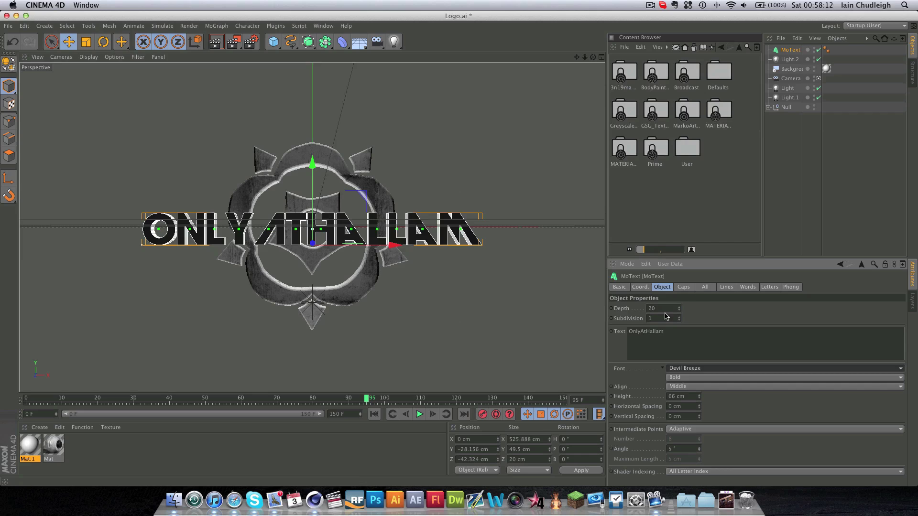
pyautogui.click(647, 331)
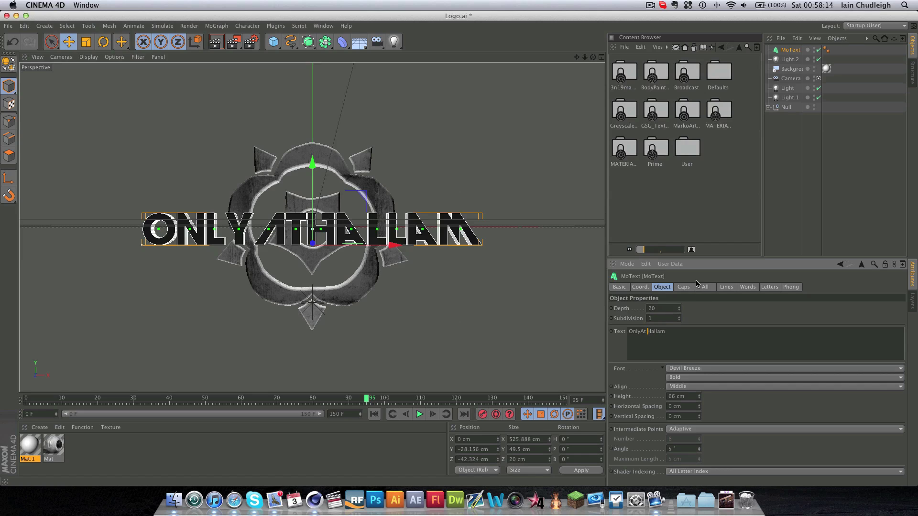
pyautogui.click(716, 234)
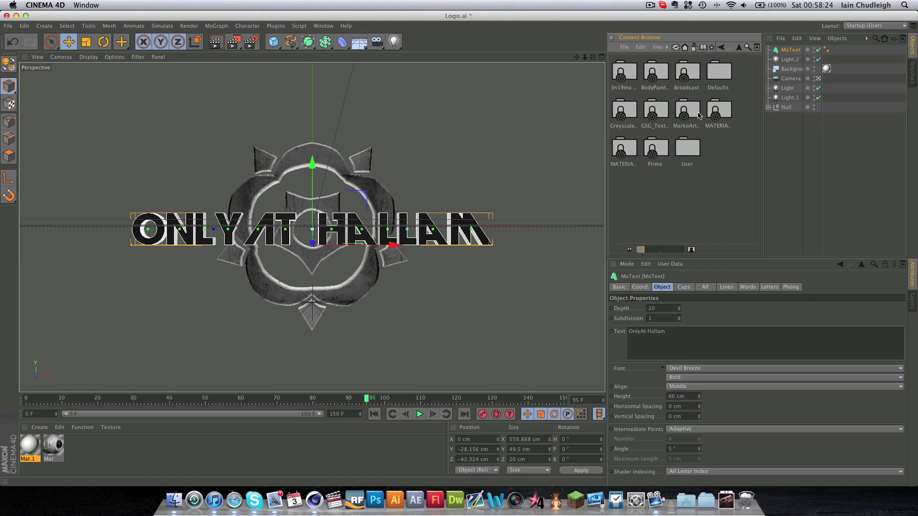
# Set the text's start and end caps to Fillet Cap with a 2 cm radius on both.
pyautogui.click(682, 288)
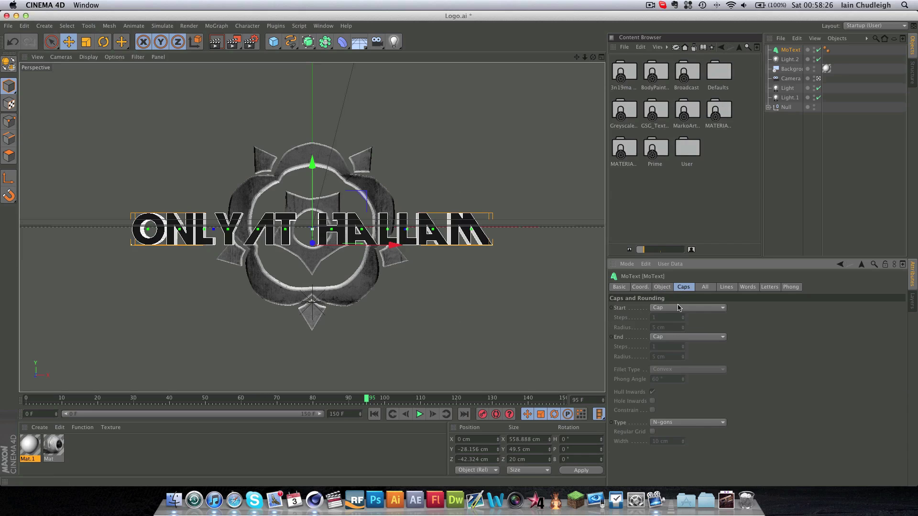
pyautogui.click(679, 307)
pyautogui.click(676, 347)
pyautogui.click(676, 337)
pyautogui.click(669, 376)
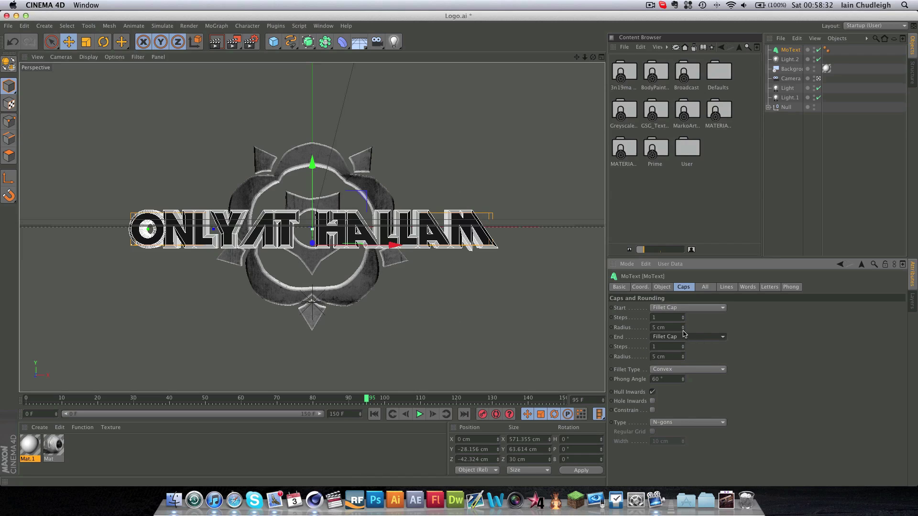
pyautogui.moveTo(683, 329); pyautogui.dragTo(684, 361)
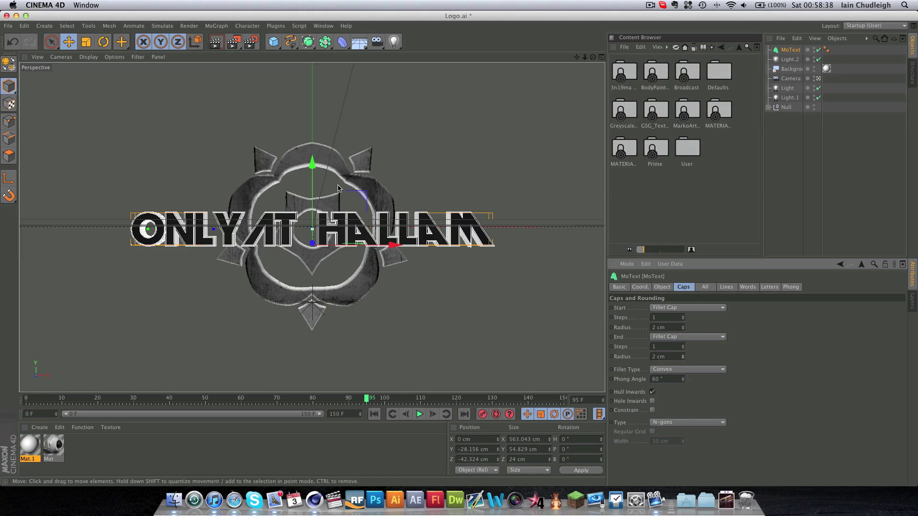
# Lower the text slightly to about -33 cm in Y and set its horizontal spacing to 5 cm.
pyautogui.moveTo(312, 186); pyautogui.dragTo(312, 189)
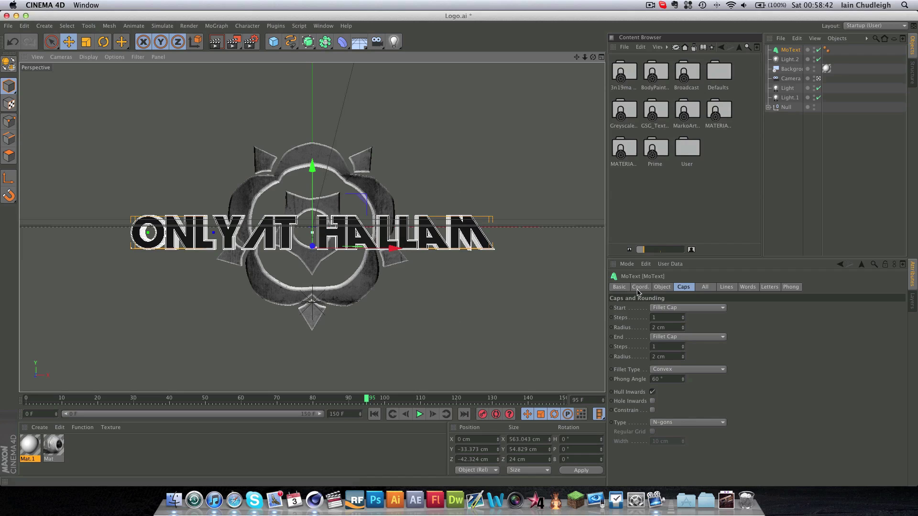
pyautogui.click(664, 288)
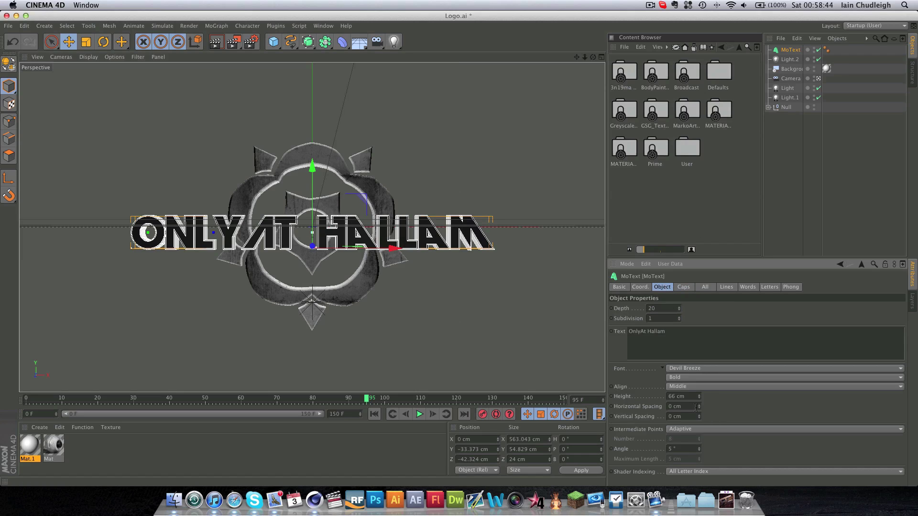
pyautogui.moveTo(699, 406); pyautogui.dragTo(699, 402)
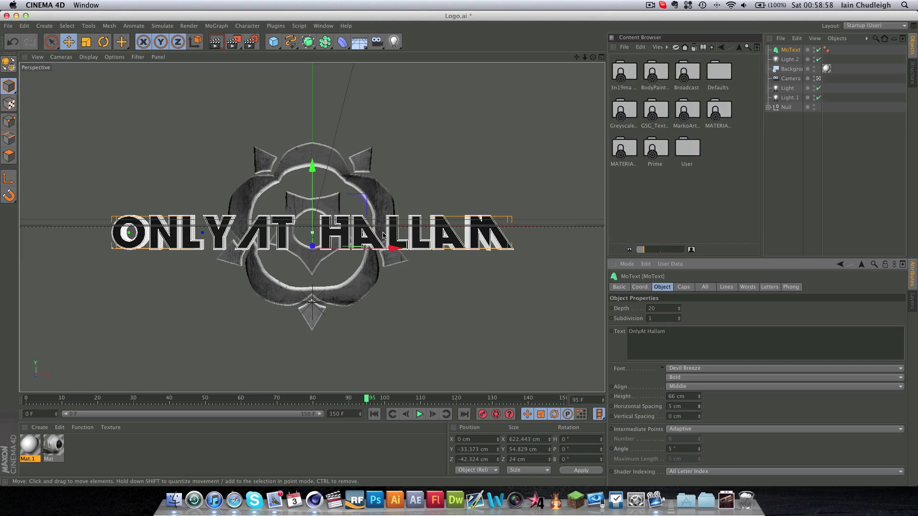
pyautogui.click(650, 5)
pyautogui.click(595, 22)
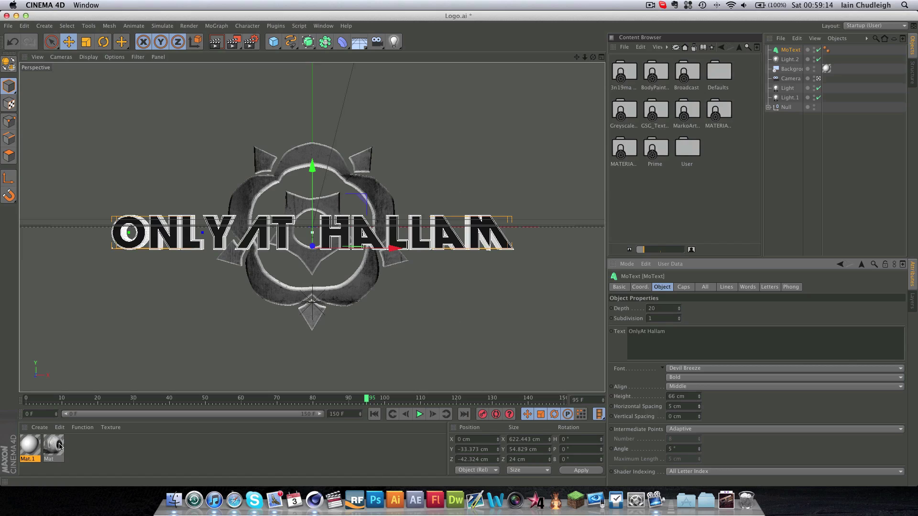
# Duplicate the logo's textured material and darken the copy's color texture with an exposure of -0.65.
pyautogui.keyDown('ctrl'); pyautogui.moveTo(59, 447); pyautogui.dragTo(76, 450); pyautogui.keyUp('ctrl')
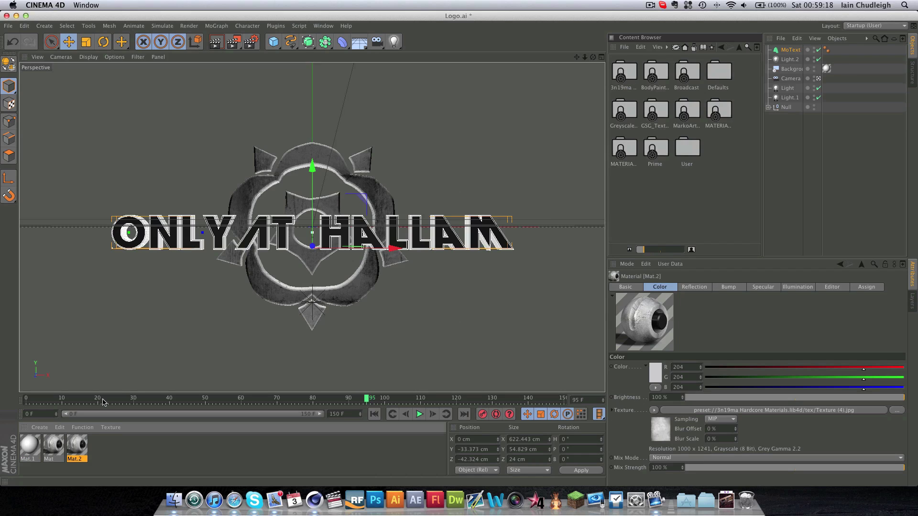
pyautogui.doubleClick(78, 446)
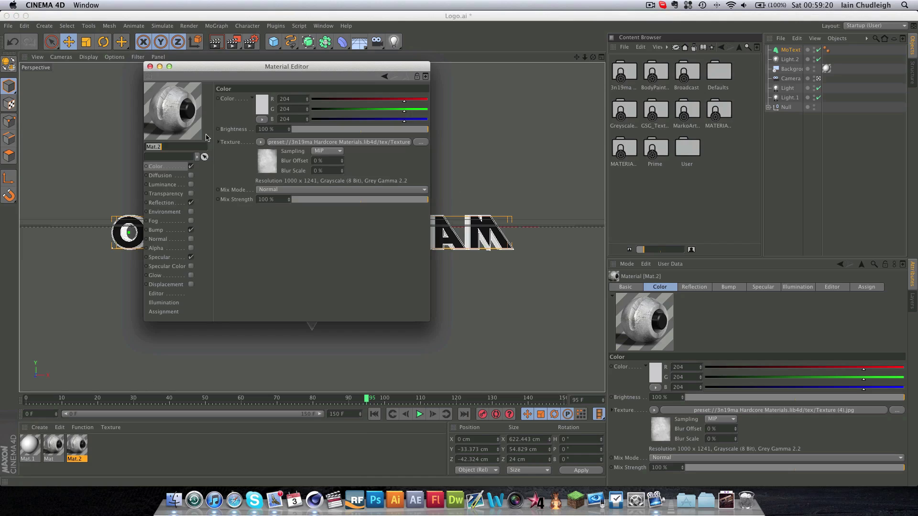
pyautogui.click(269, 158)
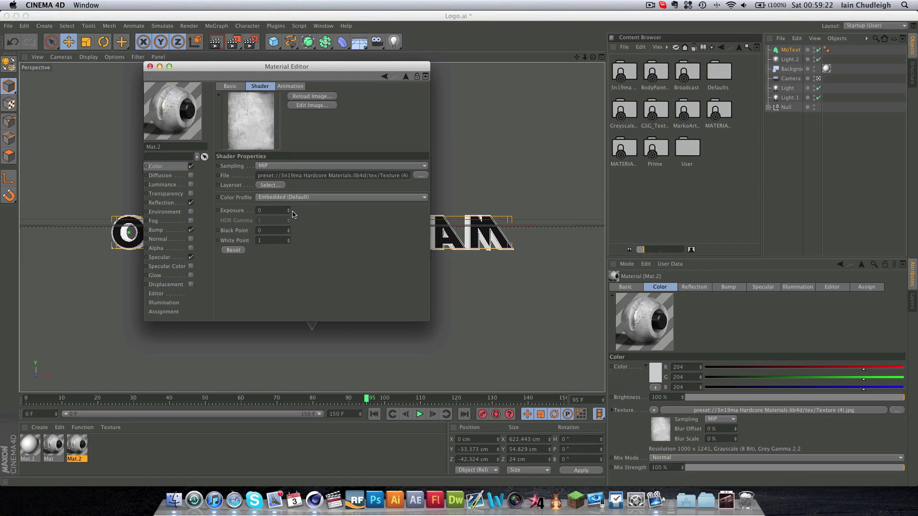
pyautogui.moveTo(289, 211); pyautogui.dragTo(290, 213)
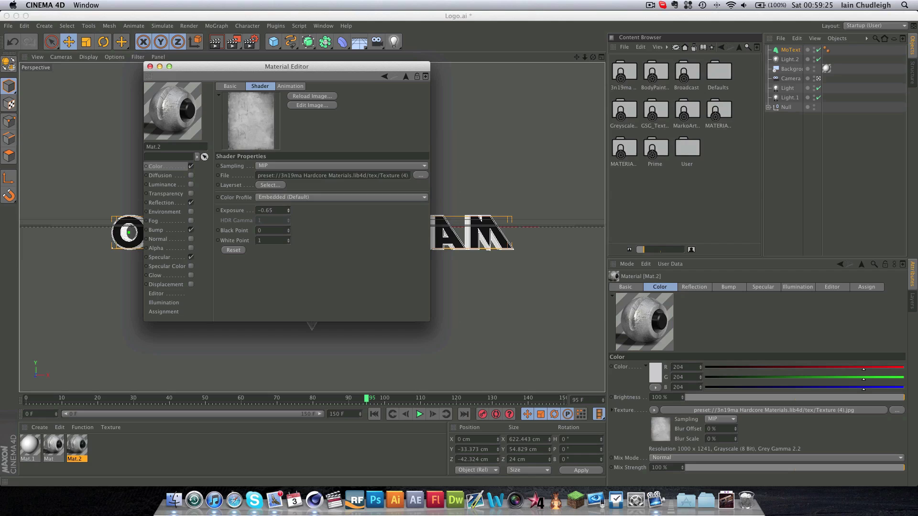
pyautogui.click(149, 66)
# Apply Mat.2 to the text with Cubic projection and Seamless enabled, and preview a render.
pyautogui.moveTo(80, 447); pyautogui.dragTo(825, 50)
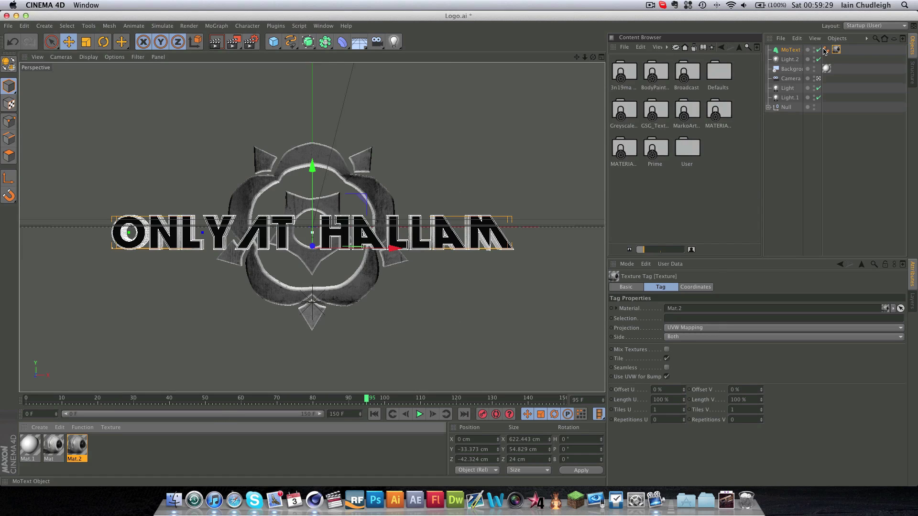
pyautogui.click(698, 328)
pyautogui.click(691, 375)
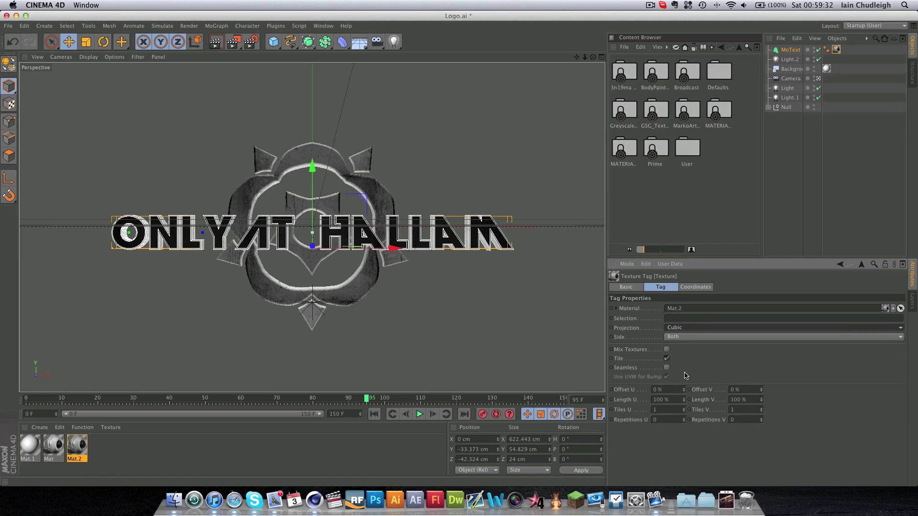
pyautogui.click(667, 368)
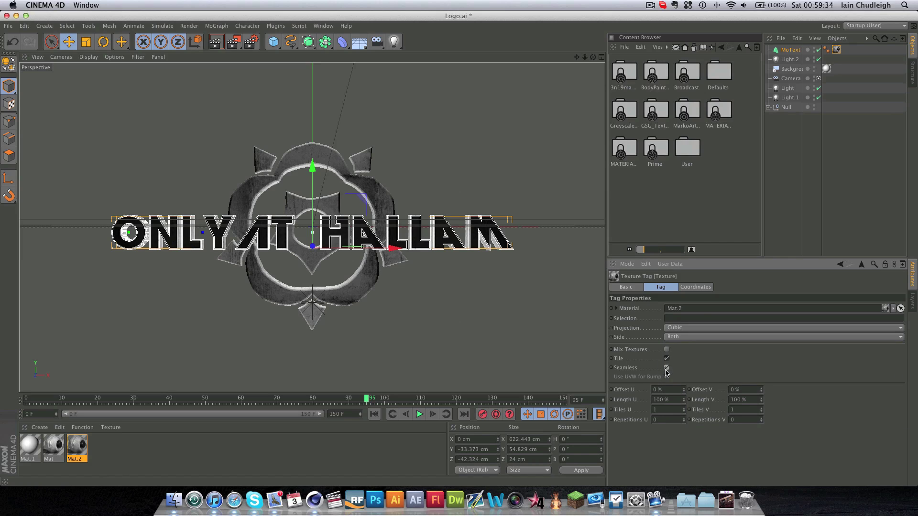
pyautogui.press('super+r')
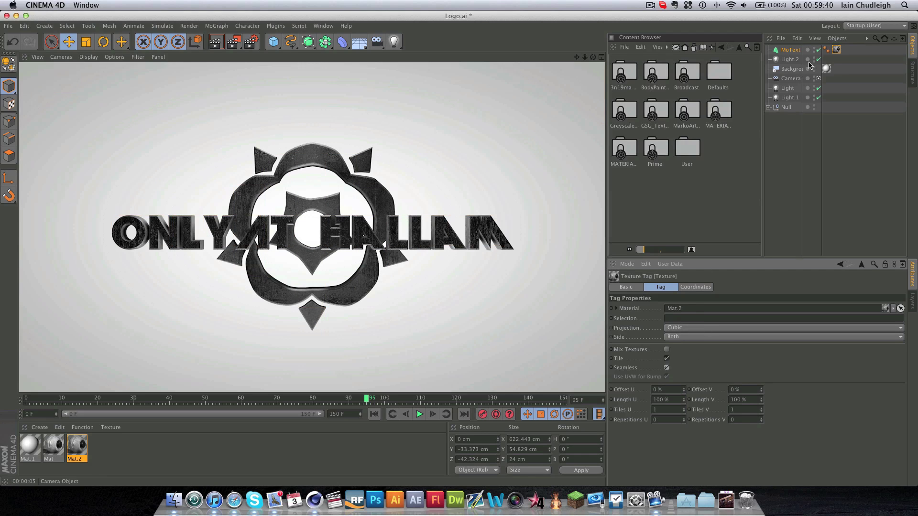
# Reduce the radius of the text's start and end fillet caps to 1 cm.
pyautogui.click(790, 49)
pyautogui.click(683, 287)
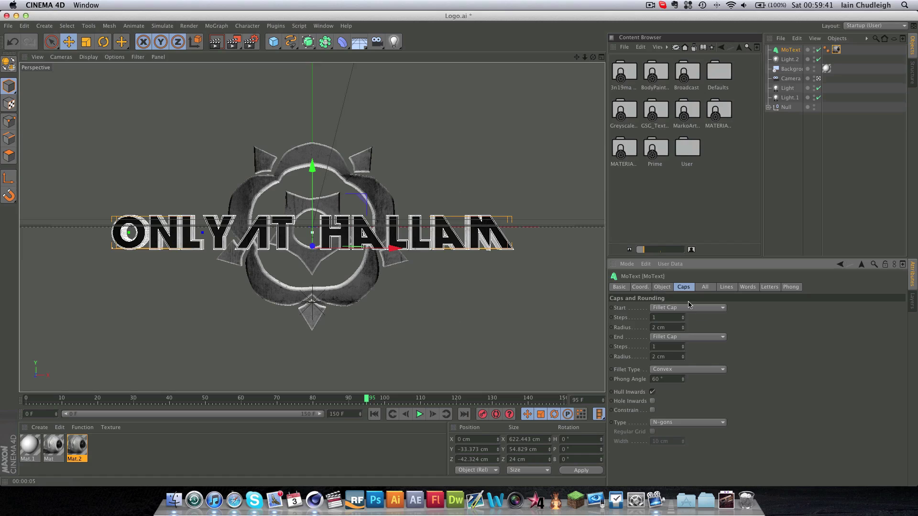
pyautogui.click(684, 330)
pyautogui.click(684, 359)
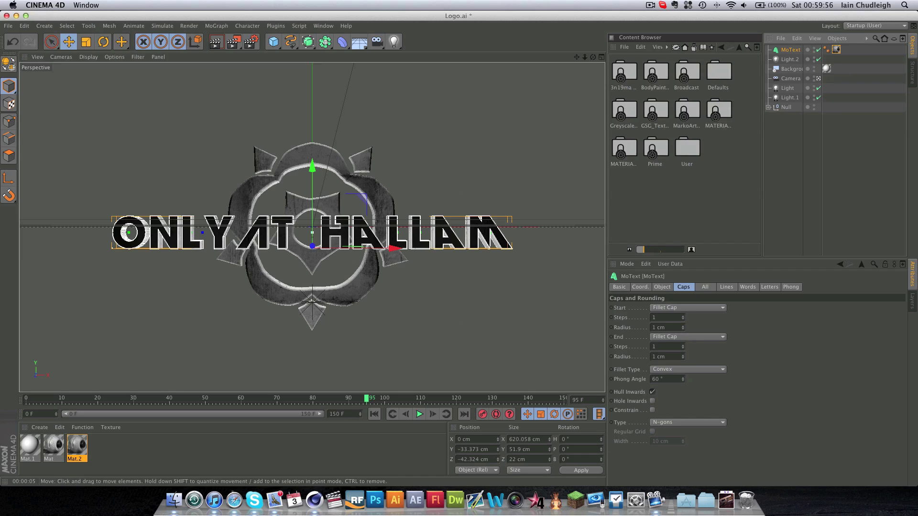
# Make the MoText object editable and expand its hierarchy down to the individual letters of both words.
pyautogui.click(6, 63)
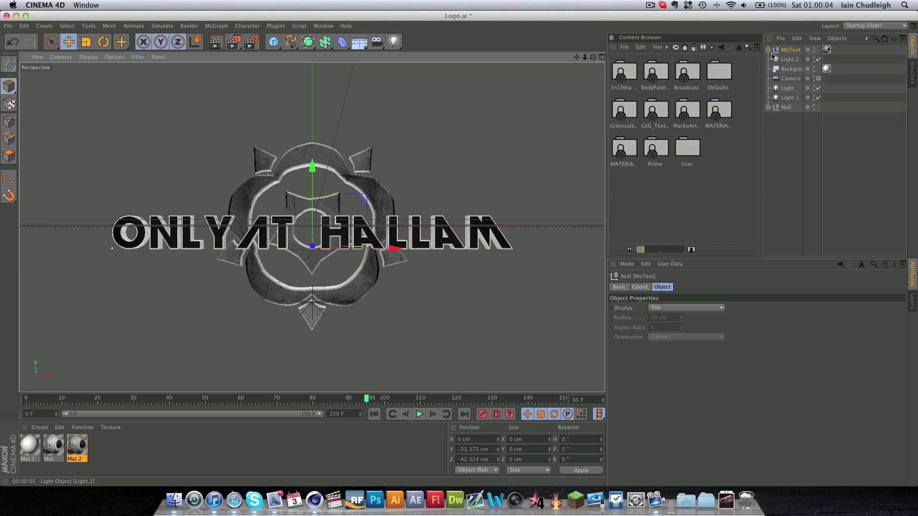
pyautogui.click(768, 49)
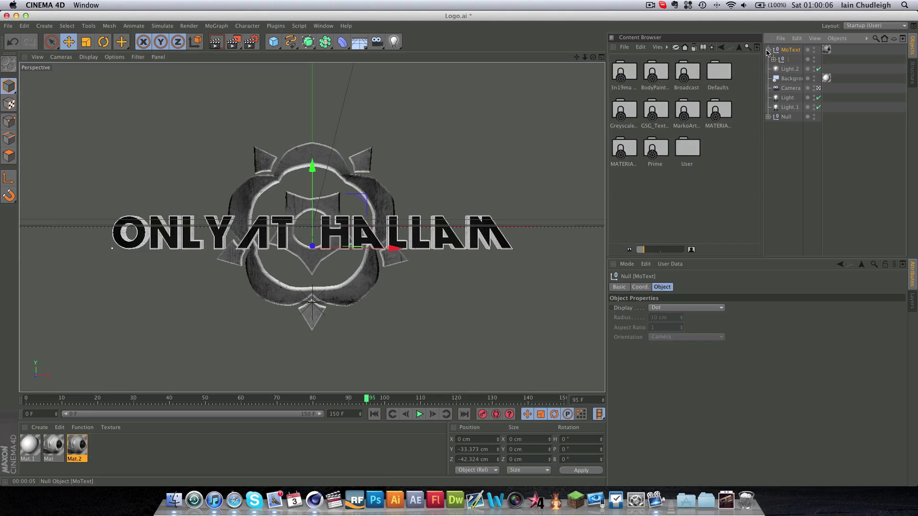
pyautogui.click(774, 59)
pyautogui.click(779, 69)
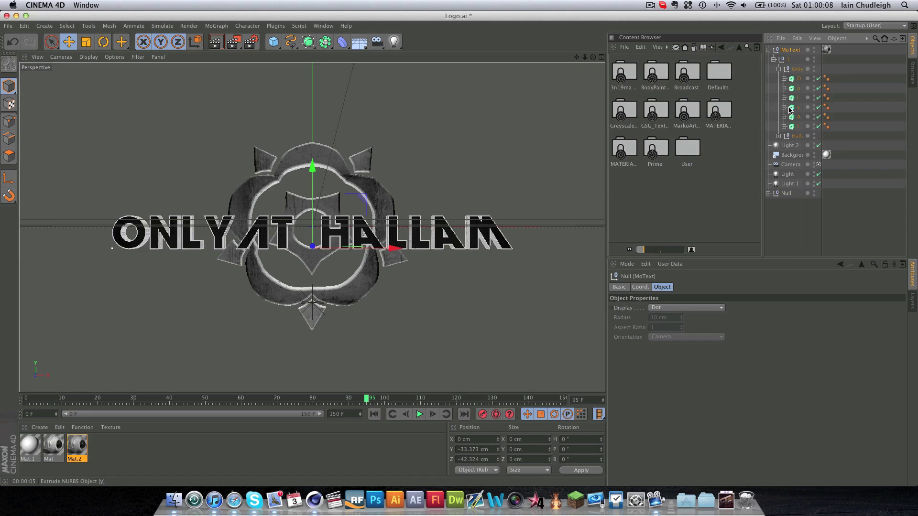
pyautogui.click(779, 136)
# Go through the separate letter objects of OnlyAt and Hallam to check which part of the text each one is.
pyautogui.click(798, 98)
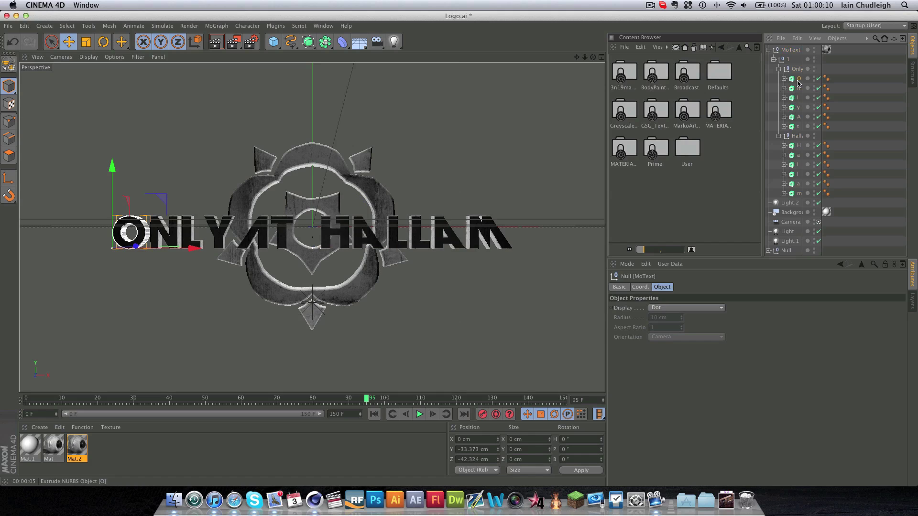
pyautogui.press('Down')
pyautogui.press('Down')
pyautogui.press('Down')
pyautogui.press('Down')
pyautogui.press('Down')
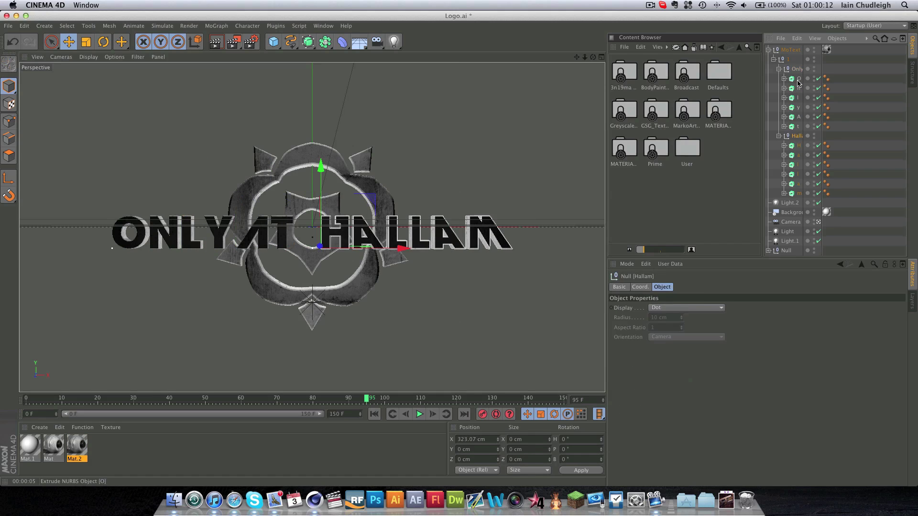
pyautogui.press('Down')
pyautogui.press('Down')
pyautogui.press('Down')
pyautogui.press('Down')
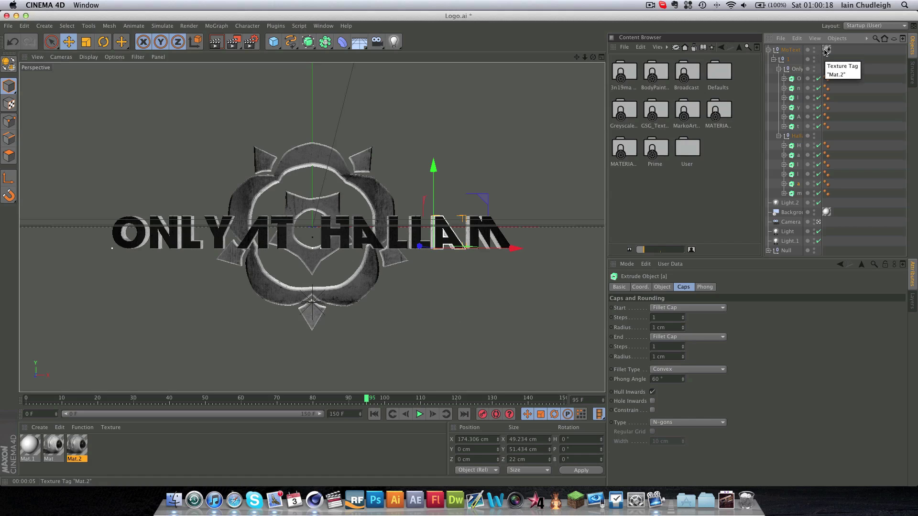
# Move the Mat.2 texture tag off the MoText parent and copy it onto every letter of both words.
pyautogui.moveTo(825, 51); pyautogui.dragTo(837, 117)
pyautogui.click(836, 78)
pyautogui.keyDown('ctrl'); pyautogui.moveTo(836, 116); pyautogui.dragTo(837, 155); pyautogui.keyUp('ctrl')
pyautogui.keyDown('ctrl'); pyautogui.moveTo(836, 155); pyautogui.dragTo(833, 195); pyautogui.keyUp('ctrl')
# Move all the Hallam letter objects into the OnlyAt null and delete the emptied Hallam null.
pyautogui.click(799, 145)
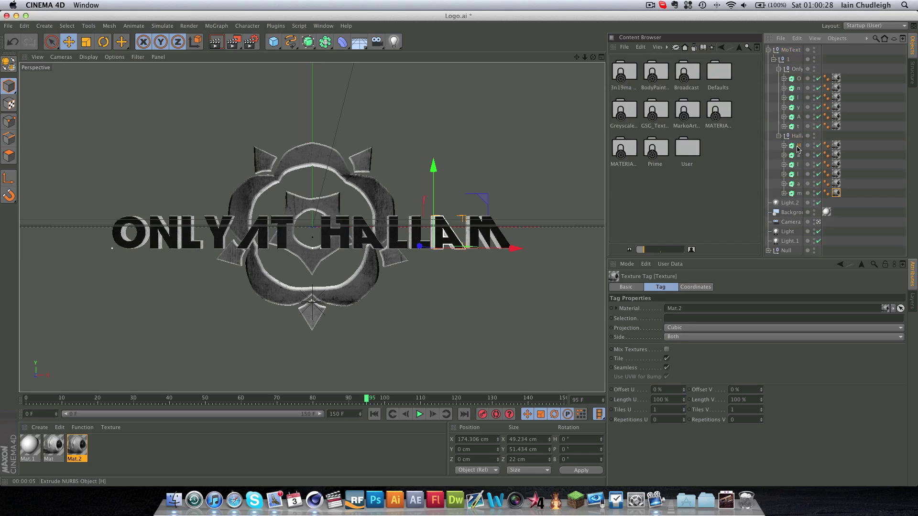
pyautogui.keyDown('shift'); pyautogui.click(799, 193); pyautogui.keyUp('shift')
pyautogui.moveTo(799, 193); pyautogui.dragTo(804, 134)
pyautogui.click(796, 194)
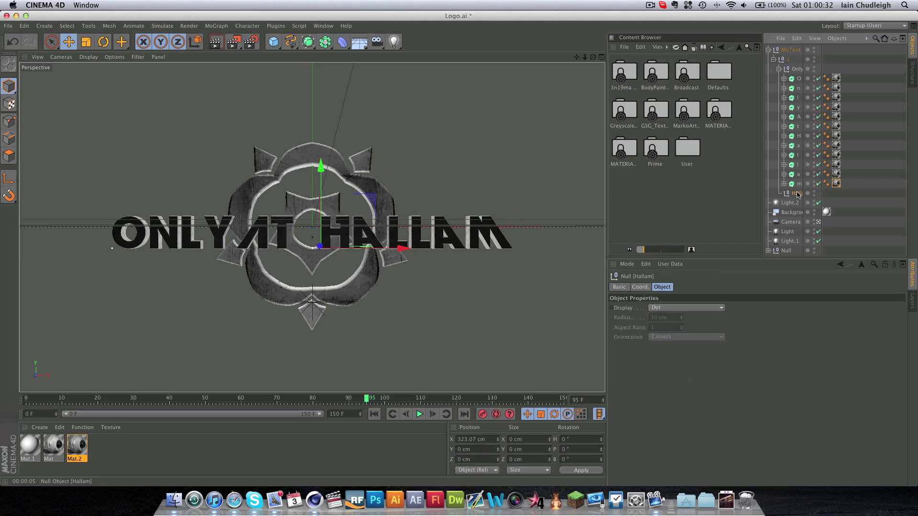
pyautogui.press('Delete')
# Move the OnlyAt null out of the MoText hierarchy to the top level and delete the leftover MoText null.
pyautogui.moveTo(792, 69); pyautogui.dragTo(798, 48)
pyautogui.click(790, 174)
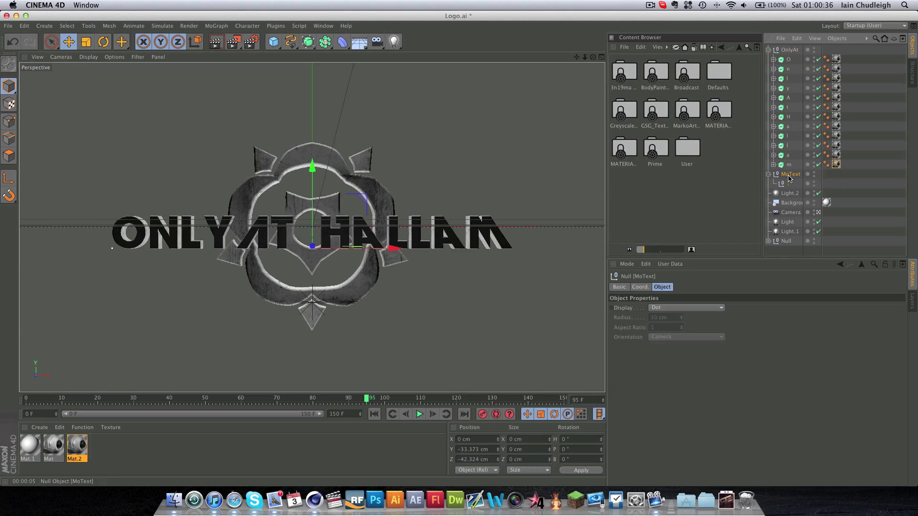
pyautogui.press('Delete')
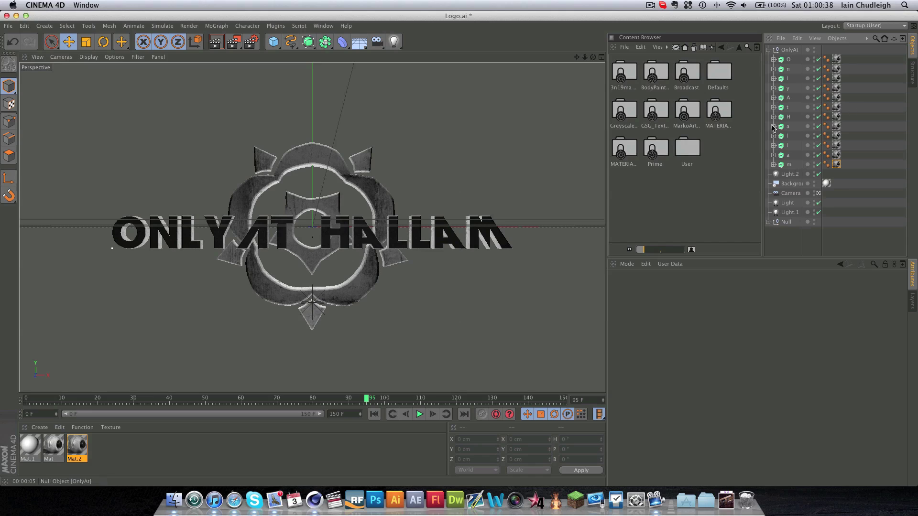
# In the front view, shift only the axes of all twelve letters up to the letters' mid-height and sideways toward their centres.
pyautogui.click(787, 59)
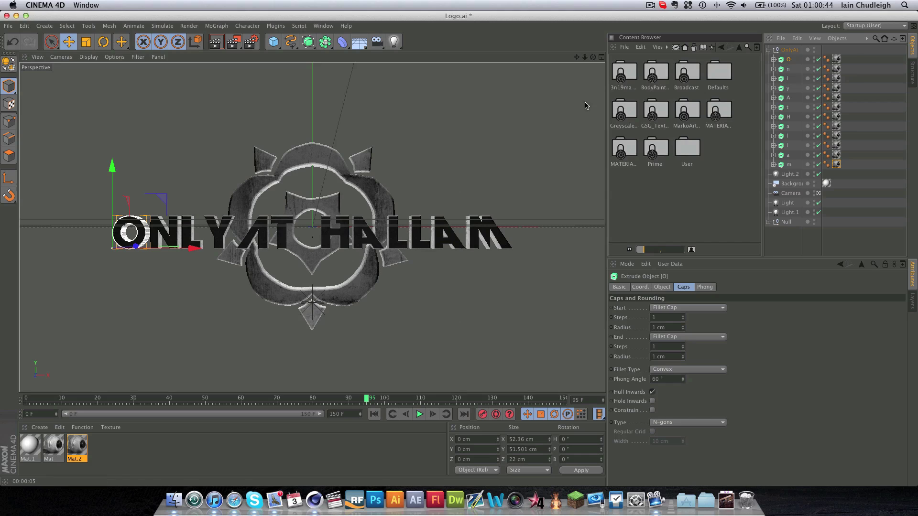
pyautogui.keyDown('shift'); pyautogui.click(789, 165); pyautogui.keyUp('shift')
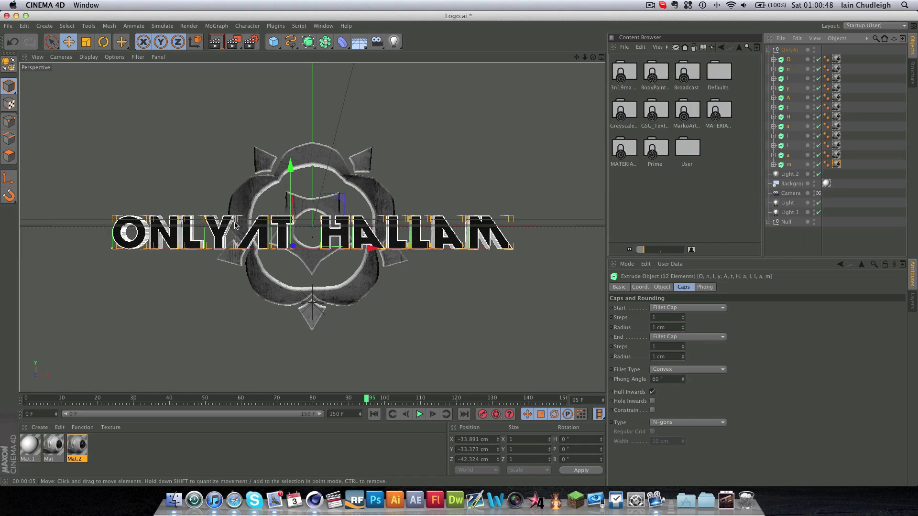
pyautogui.click(601, 57)
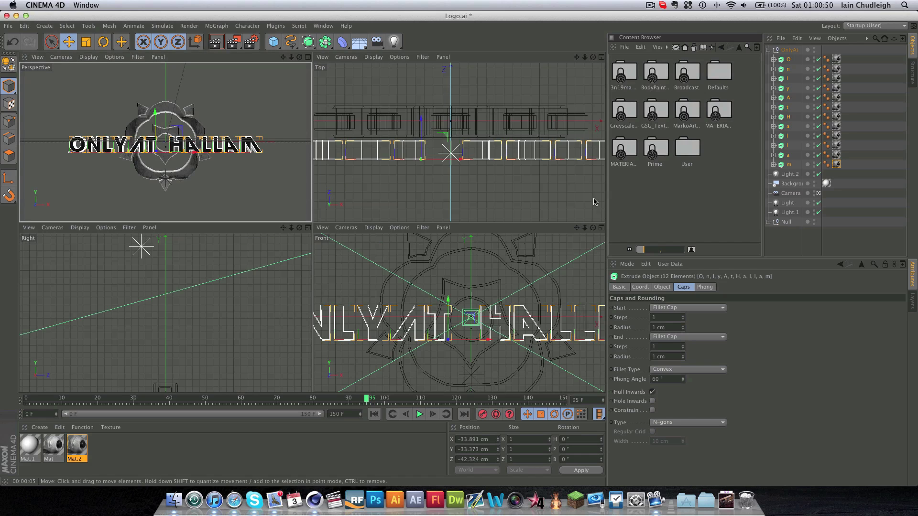
pyautogui.click(602, 231)
pyautogui.scroll(-4, 312, 228)
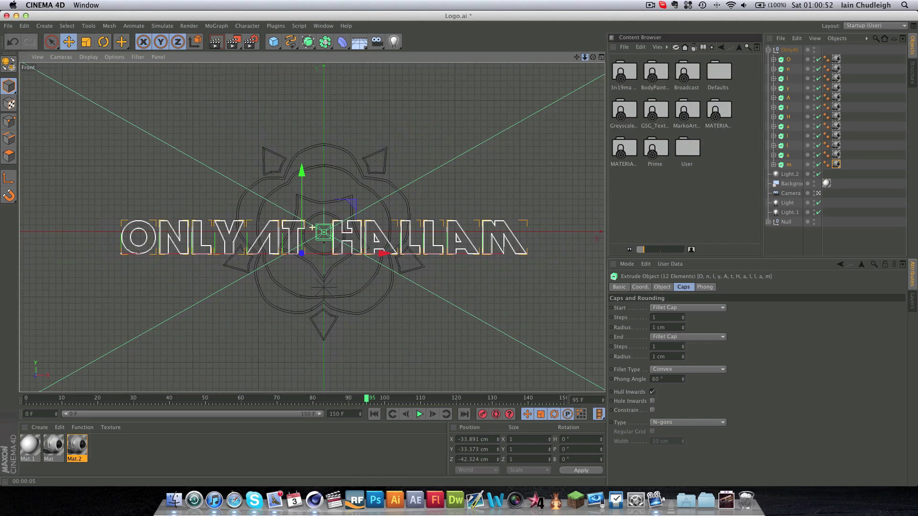
pyautogui.scroll(1, 313, 228)
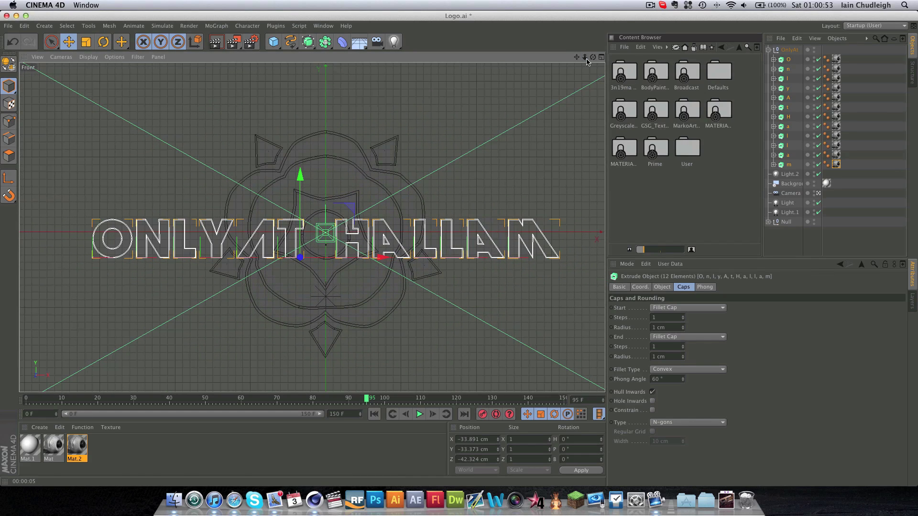
pyautogui.click(9, 179)
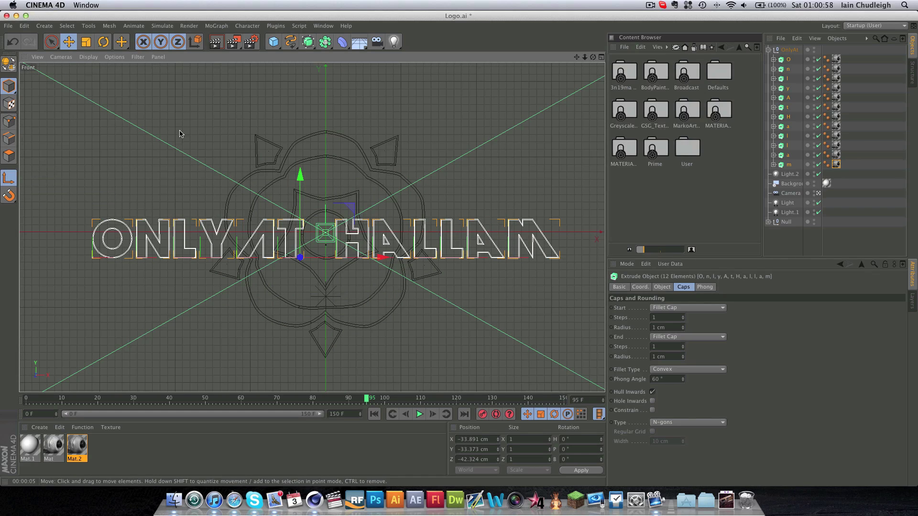
pyautogui.moveTo(301, 221); pyautogui.dragTo(301, 206)
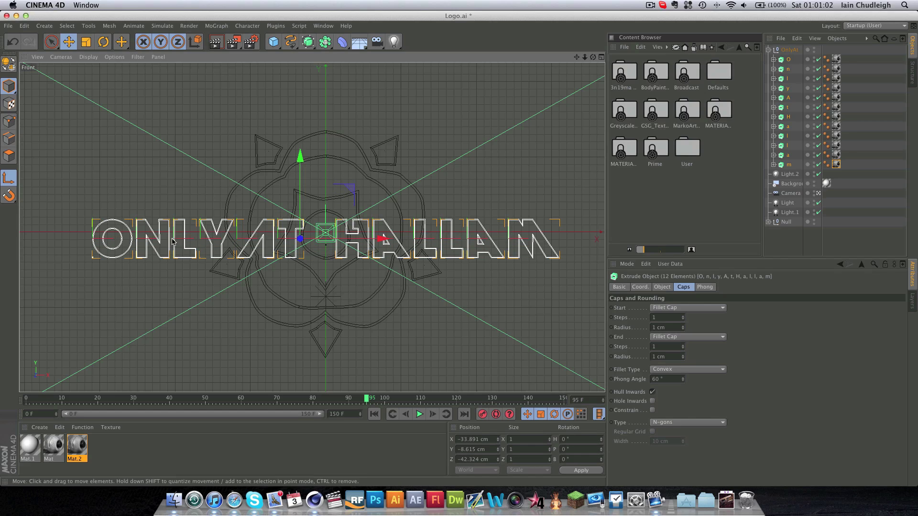
pyautogui.moveTo(393, 240); pyautogui.dragTo(401, 240)
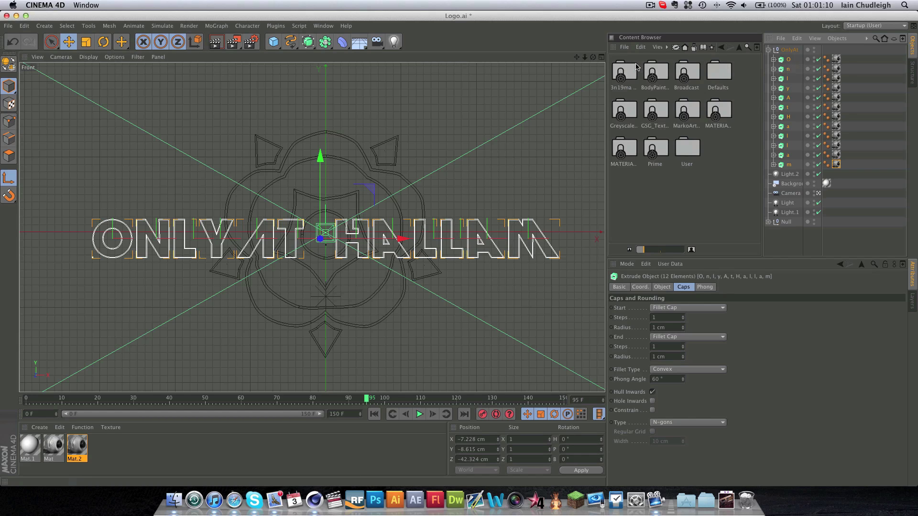
# Centre the axes of the L and Y in Only horizontally on their letters.
pyautogui.click(788, 60)
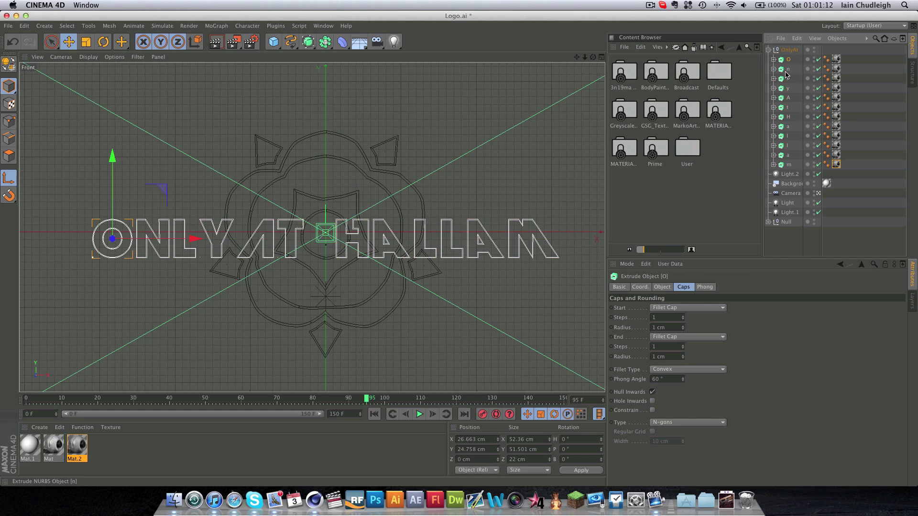
pyautogui.click(786, 78)
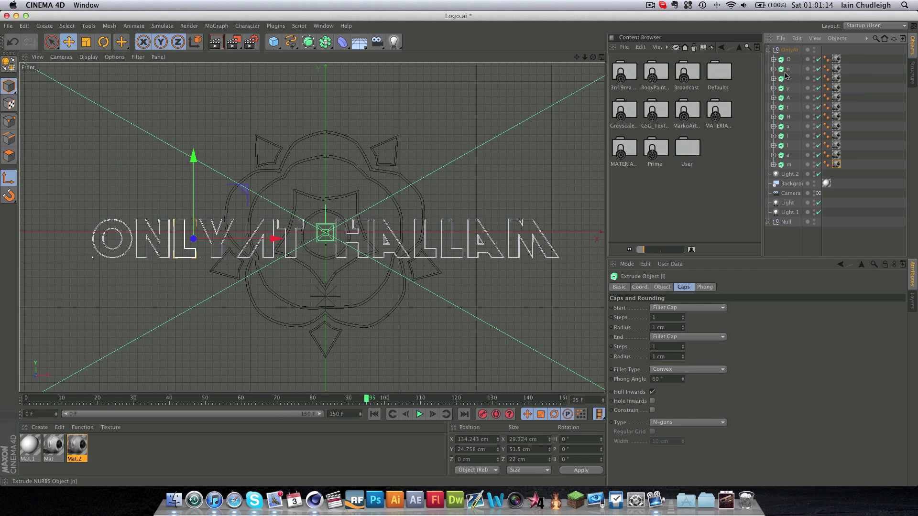
pyautogui.moveTo(275, 239); pyautogui.dragTo(258, 241)
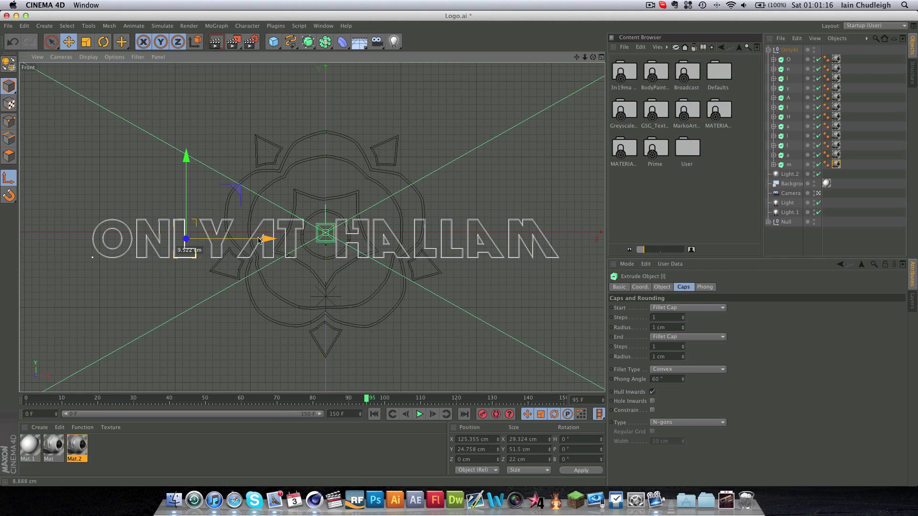
pyautogui.click(788, 97)
pyautogui.click(788, 88)
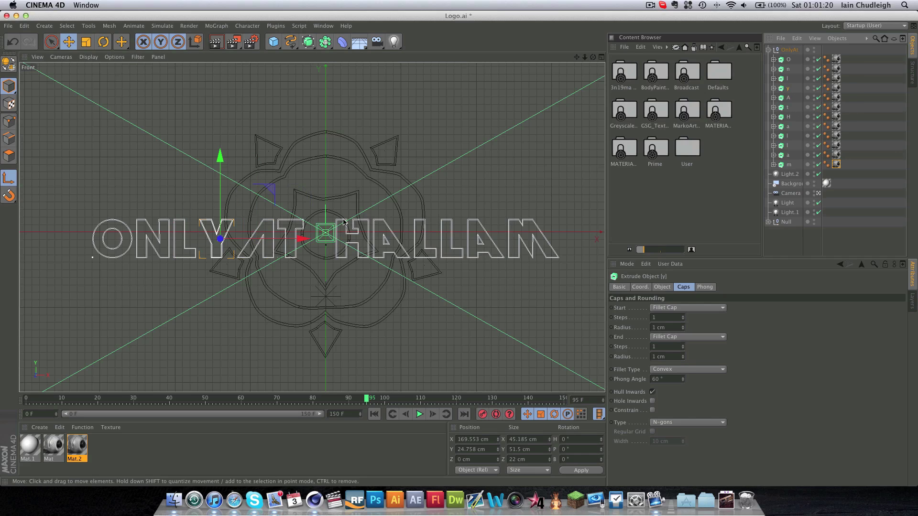
pyautogui.click(293, 240)
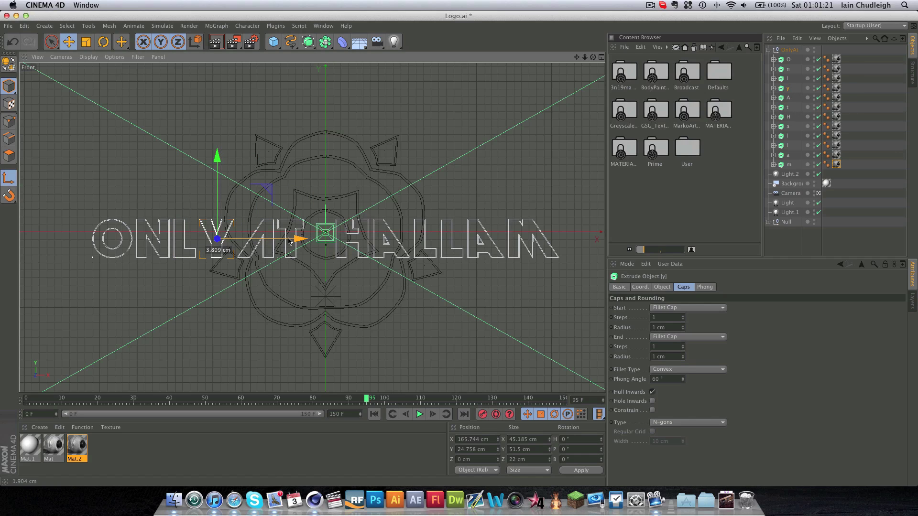
# Centre the axes of the A and T in At horizontally on their letters.
pyautogui.click(788, 98)
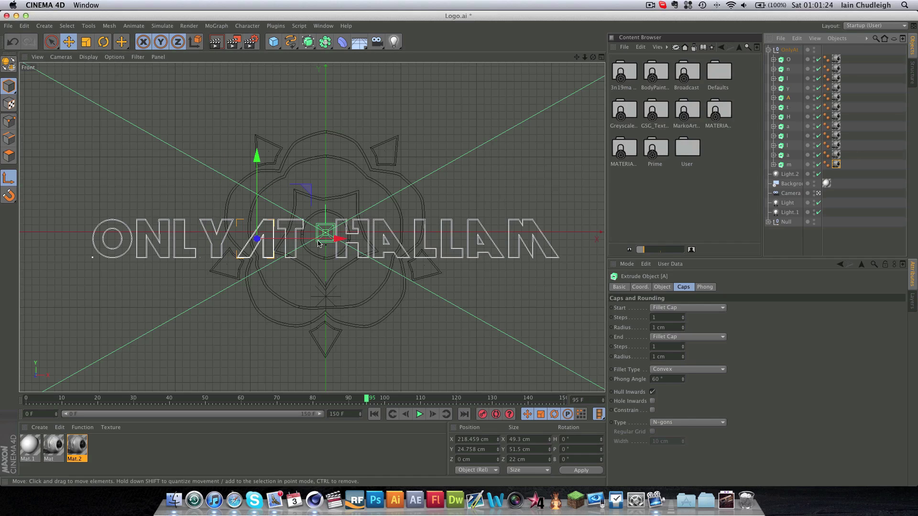
pyautogui.moveTo(321, 240); pyautogui.dragTo(327, 241)
pyautogui.click(790, 115)
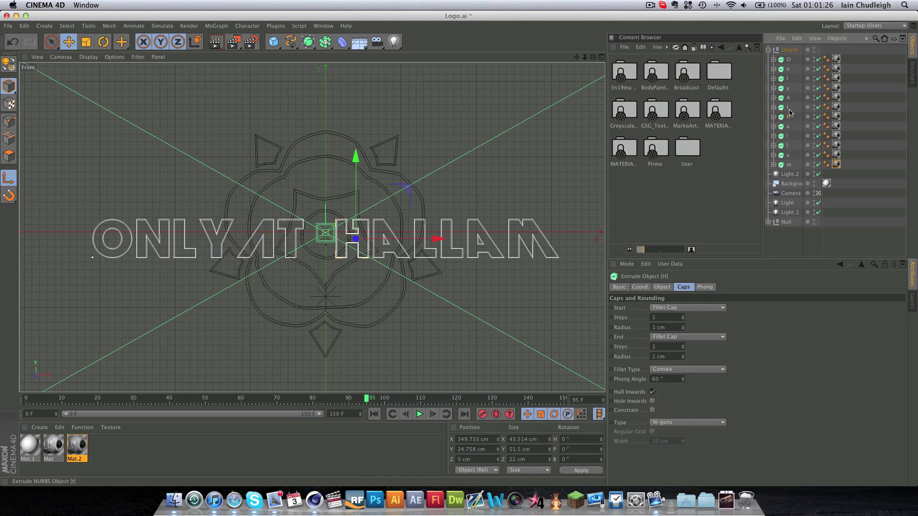
pyautogui.click(784, 110)
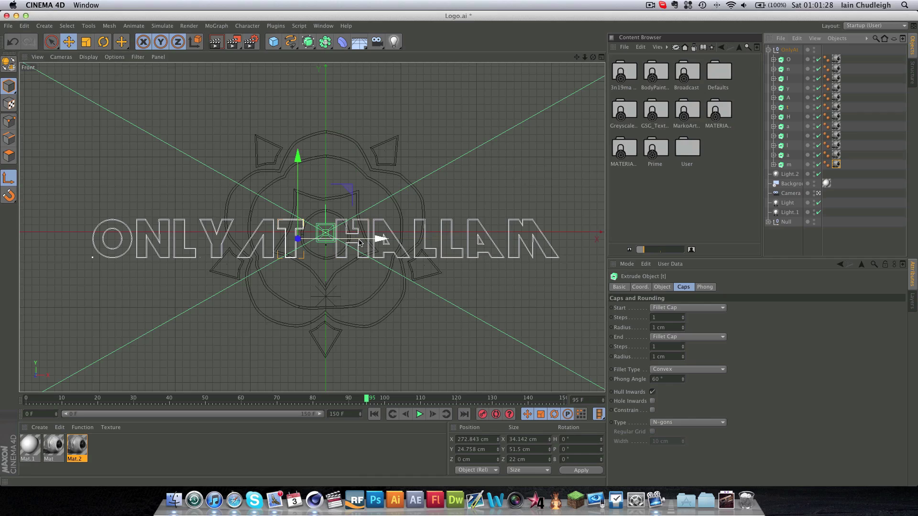
pyautogui.moveTo(375, 239); pyautogui.dragTo(353, 242)
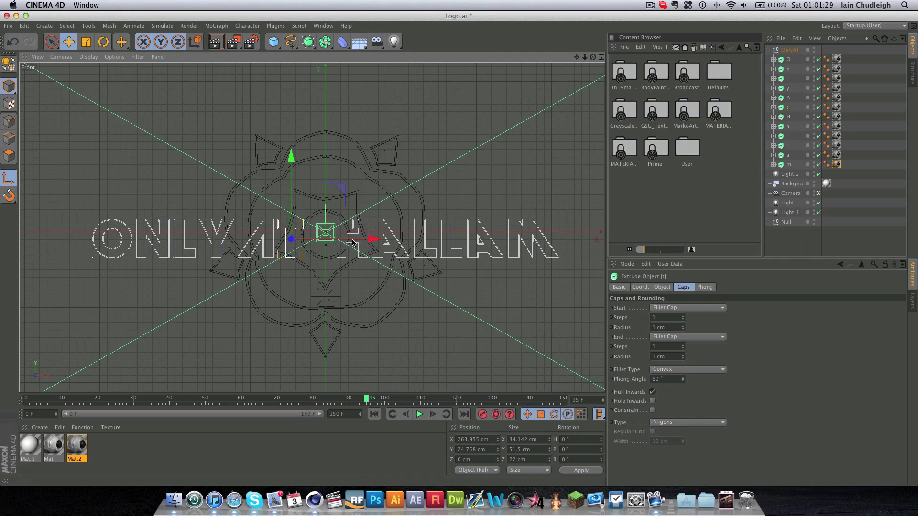
# Go through the Hallam letters and centre the axes of its two Ls horizontally on their letters.
pyautogui.click(787, 118)
pyautogui.click(784, 126)
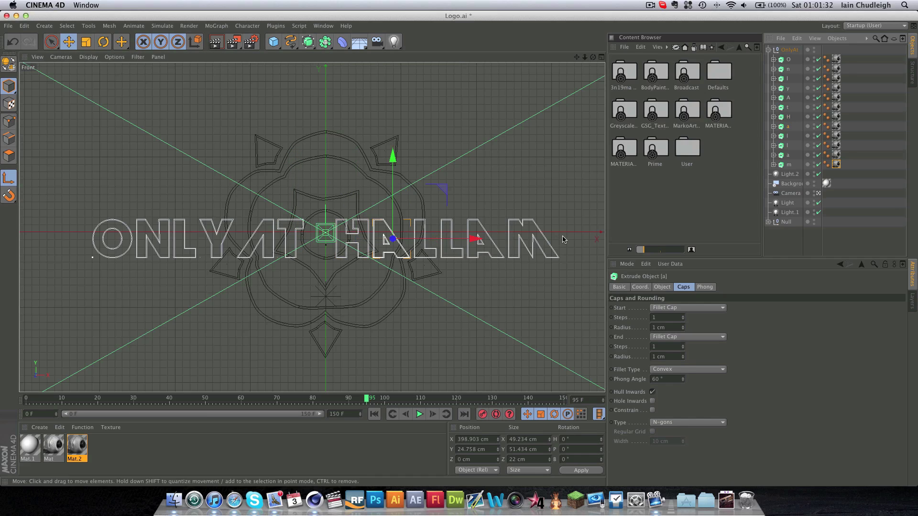
pyautogui.click(784, 136)
pyautogui.moveTo(488, 241); pyautogui.dragTo(481, 240)
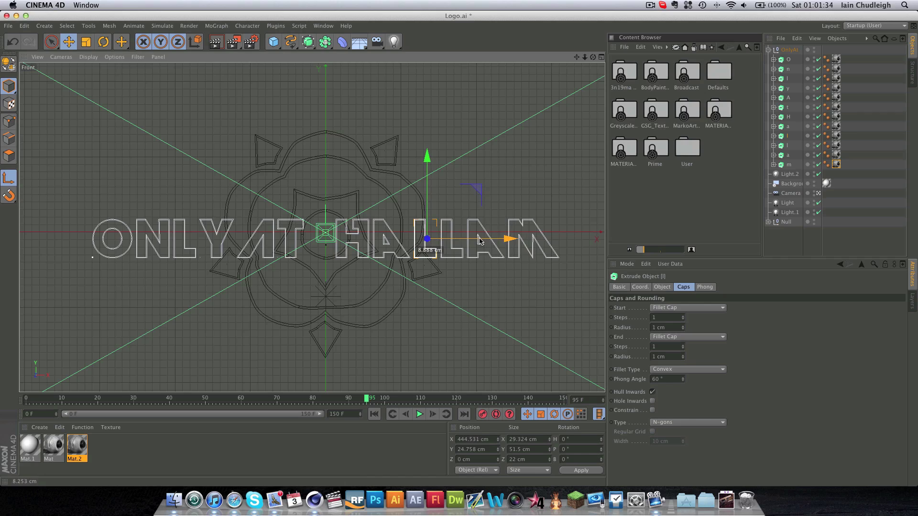
pyautogui.click(783, 146)
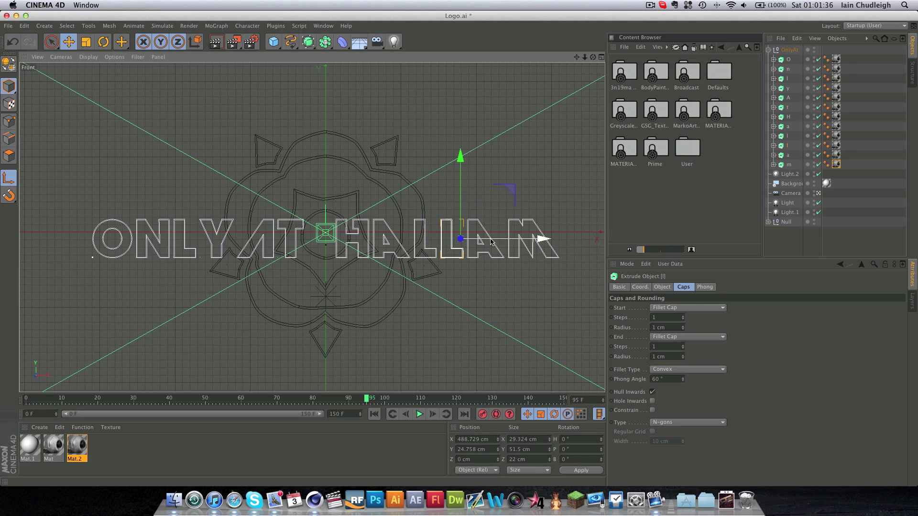
pyautogui.click(789, 155)
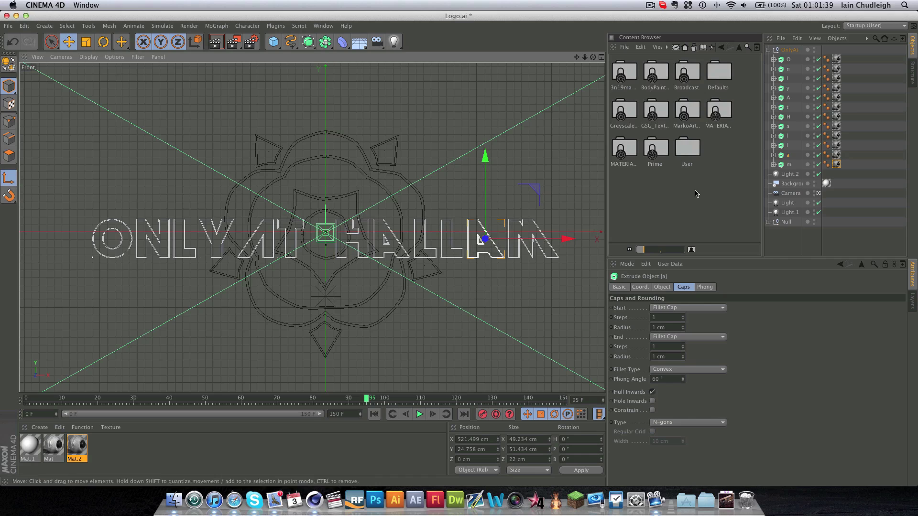
pyautogui.click(789, 165)
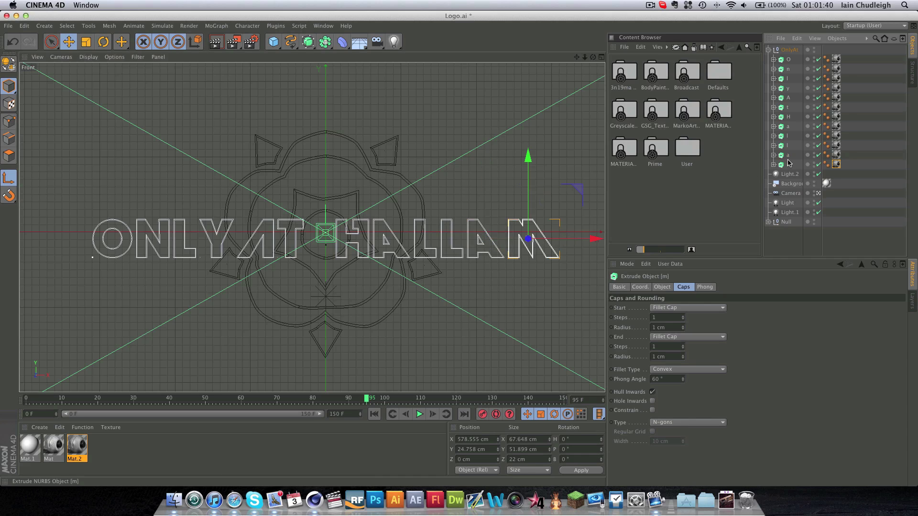
# In the top view, shift the axes of all twelve letters to the middle of their extrusion depth, then return to the perspective view.
pyautogui.keyDown('shift'); pyautogui.click(790, 59); pyautogui.keyUp('shift')
pyautogui.click(602, 57)
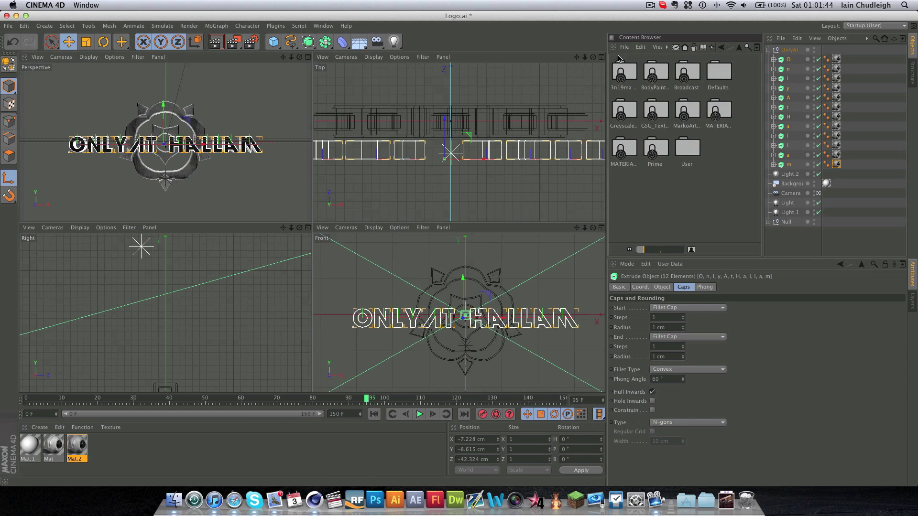
pyautogui.middleClick(526, 184)
pyautogui.scroll(-5, 526, 183)
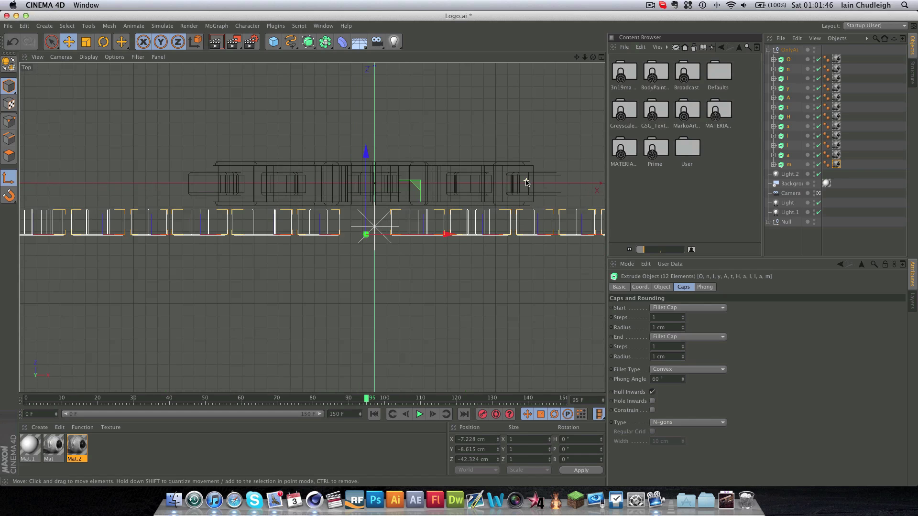
pyautogui.moveTo(397, 205); pyautogui.dragTo(400, 195)
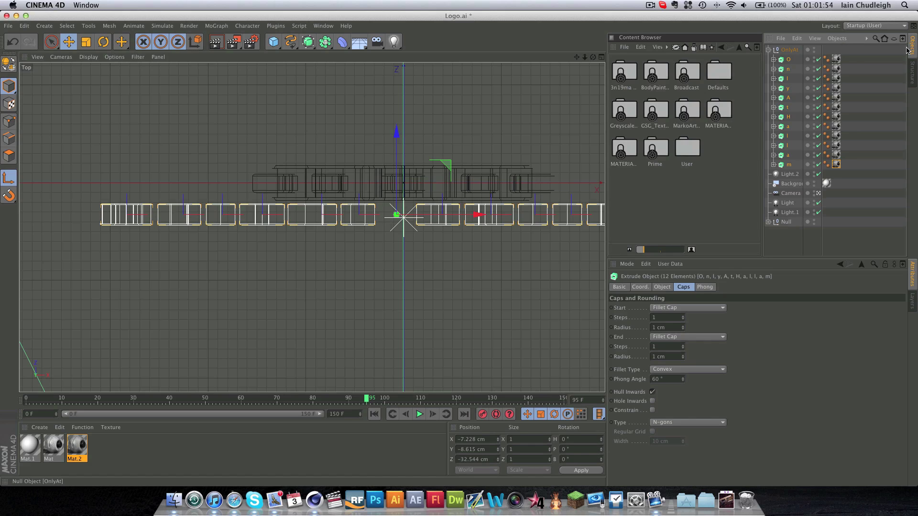
pyautogui.click(595, 59)
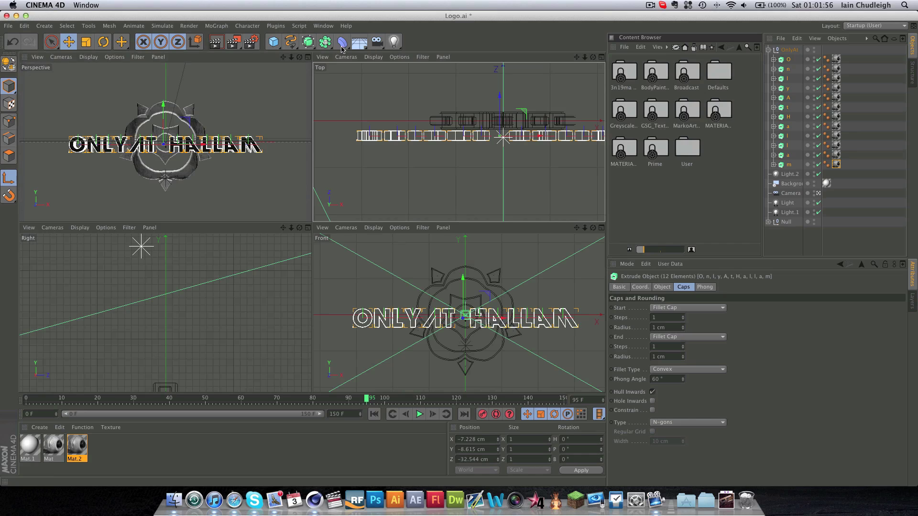
pyautogui.click(304, 58)
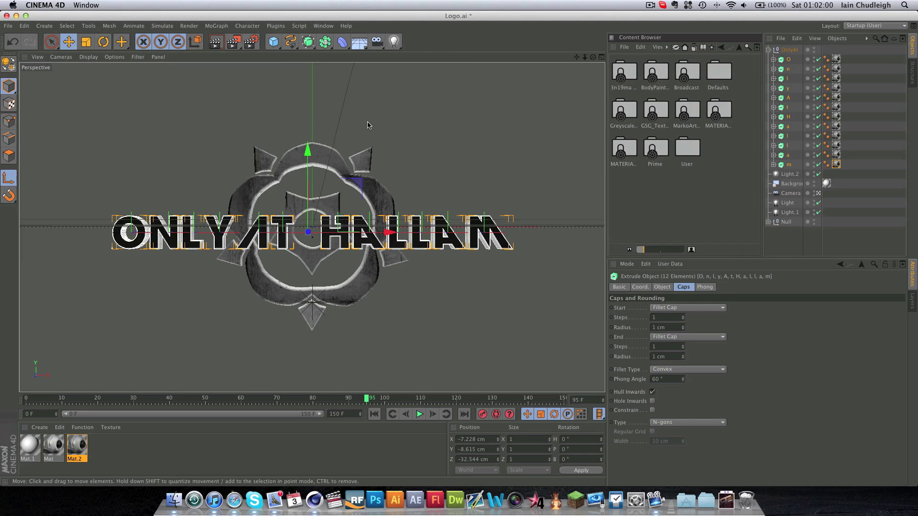
# Set the current frame to 90, then select and collapse the OnlyAt group of letters.
pyautogui.click(788, 60)
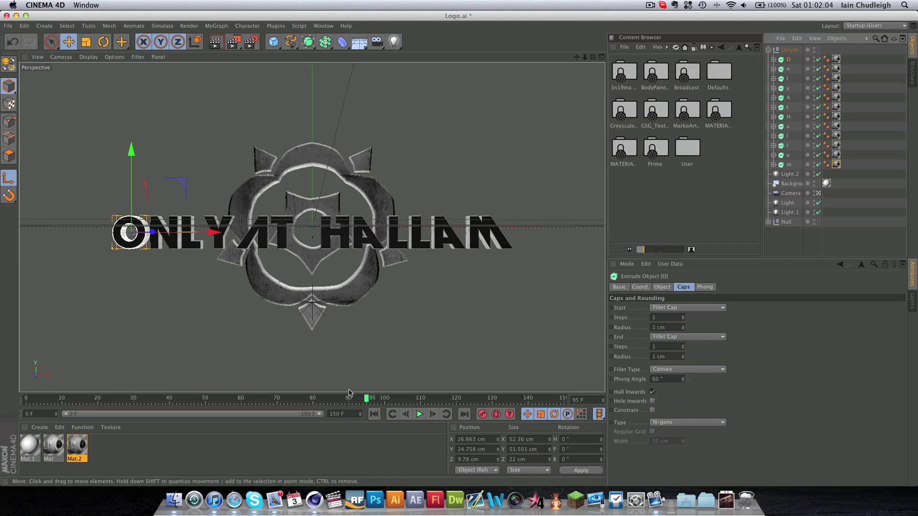
pyautogui.moveTo(367, 398); pyautogui.dragTo(349, 409)
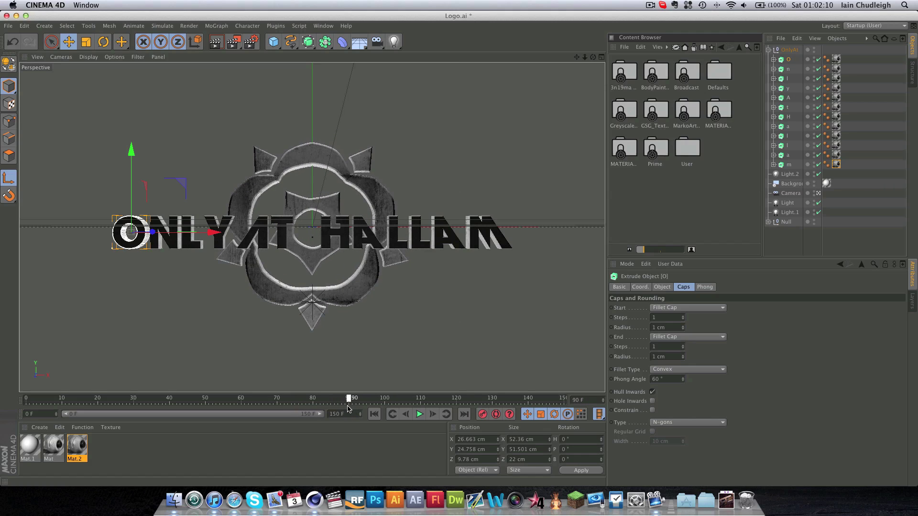
pyautogui.click(788, 165)
pyautogui.click(784, 51)
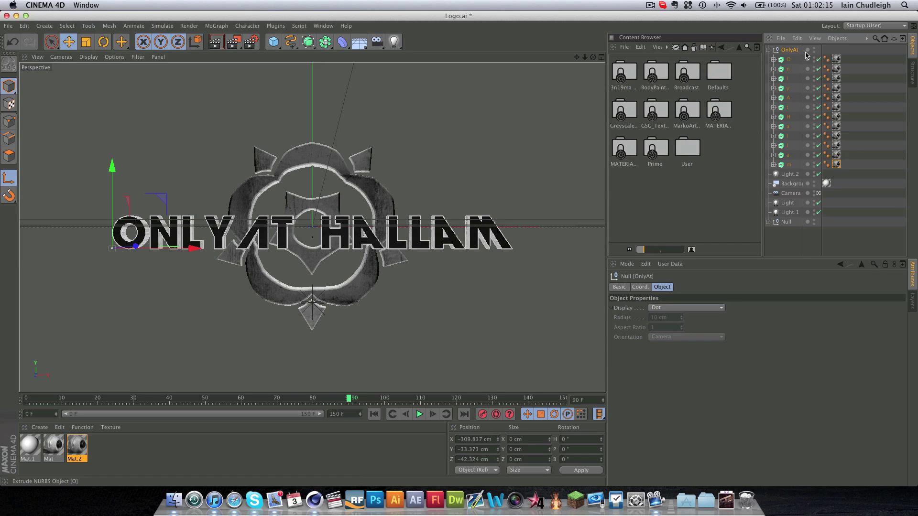
pyautogui.click(768, 50)
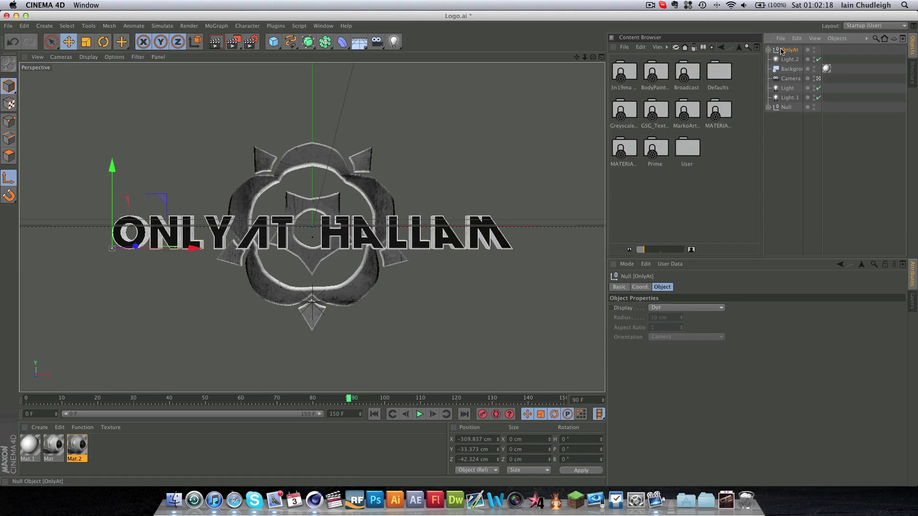
# Rename the OnlyAt group as Text.
pyautogui.doubleClick(790, 50)
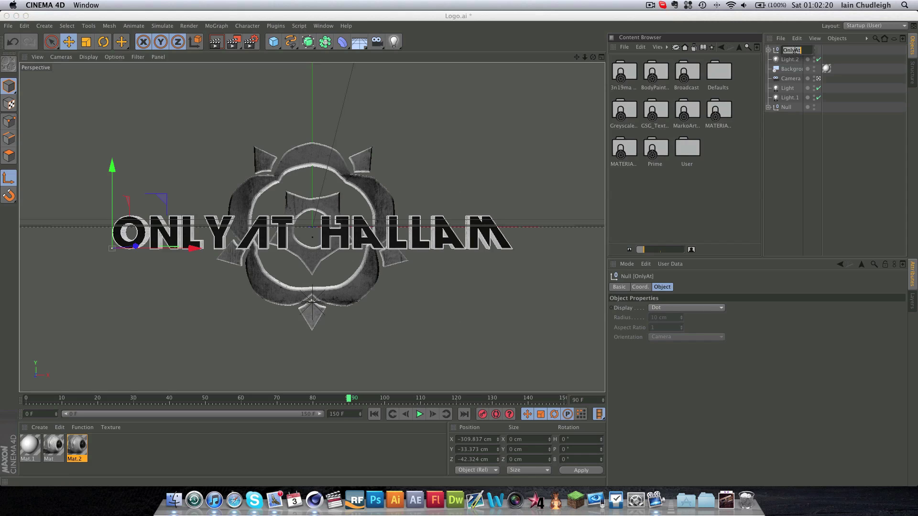
pyautogui.write('Text')
pyautogui.press('Return')
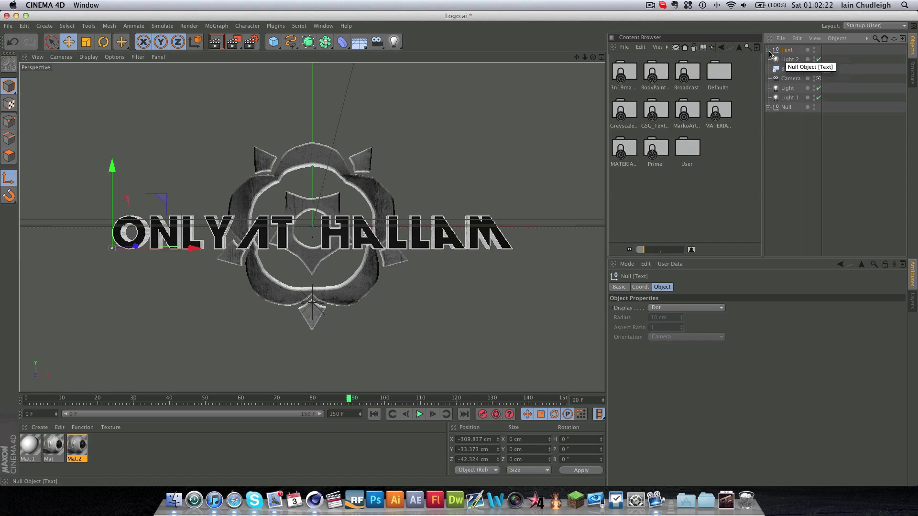
# Set the Text group's Visible in Editor and Visible in Renderer to Off and keyframe both at frame 90.
pyautogui.click(620, 288)
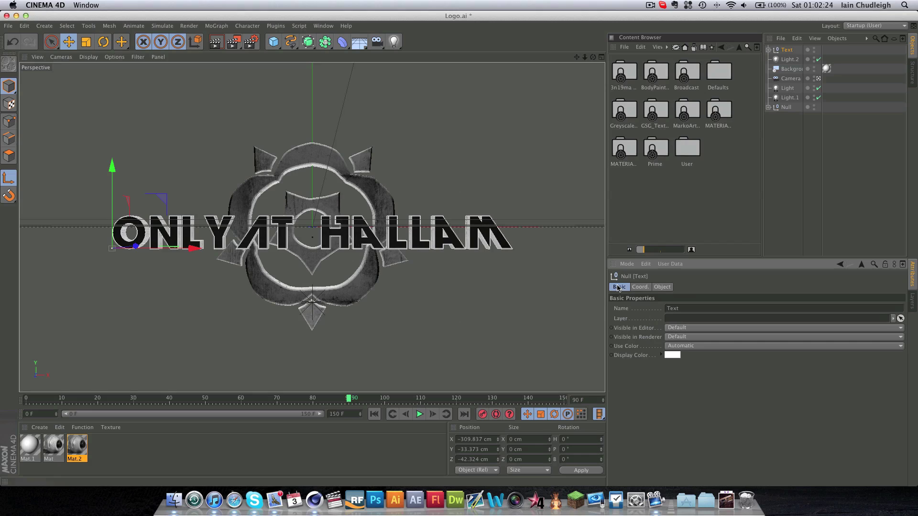
pyautogui.click(675, 329)
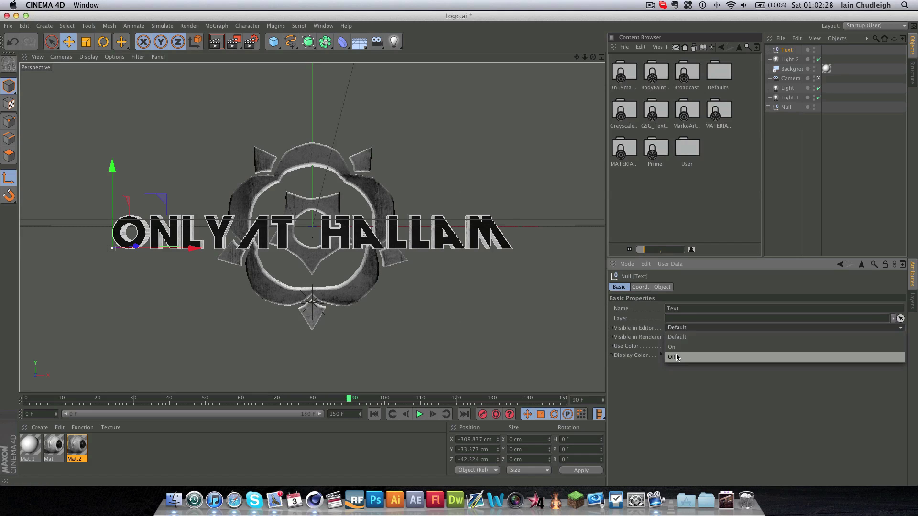
pyautogui.click(675, 357)
pyautogui.click(676, 338)
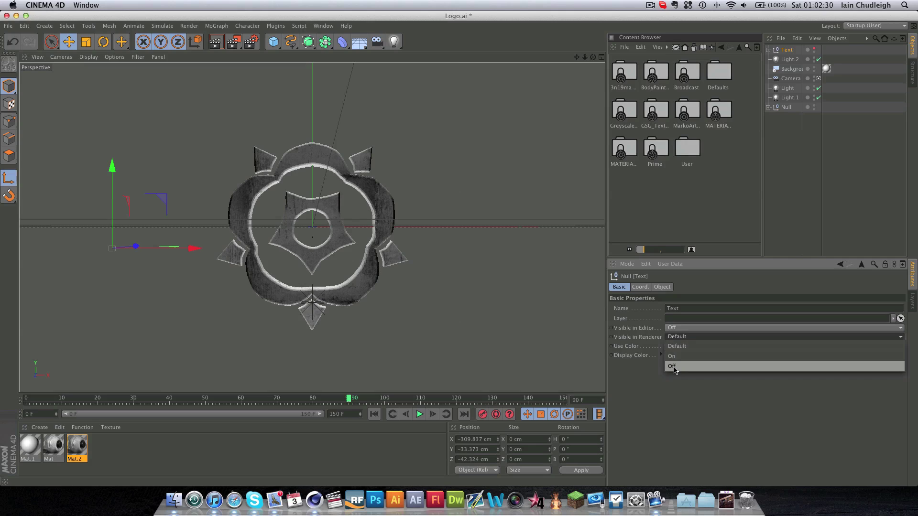
pyautogui.click(675, 367)
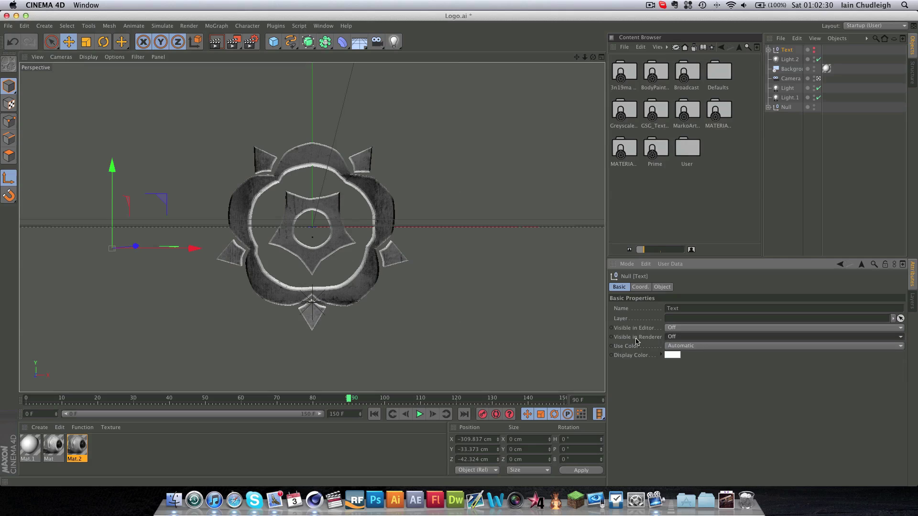
pyautogui.click(610, 328)
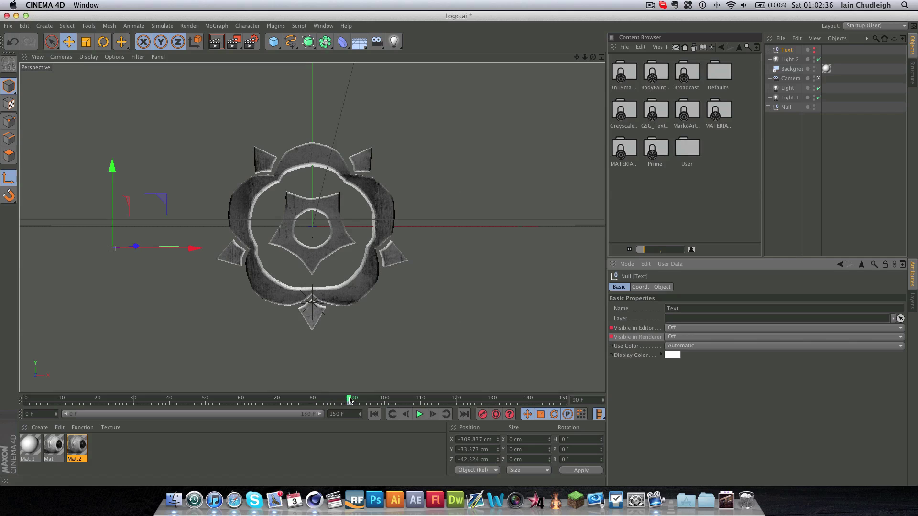
# At frame 91, set the Text group's editor and renderer visibility to On, keyframe both, and scrub ahead to check.
pyautogui.click(432, 417)
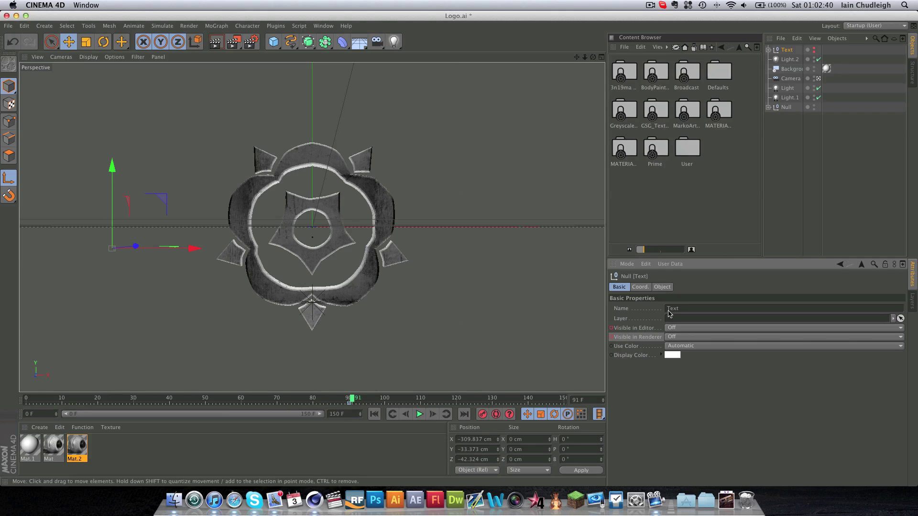
pyautogui.click(683, 328)
pyautogui.click(678, 347)
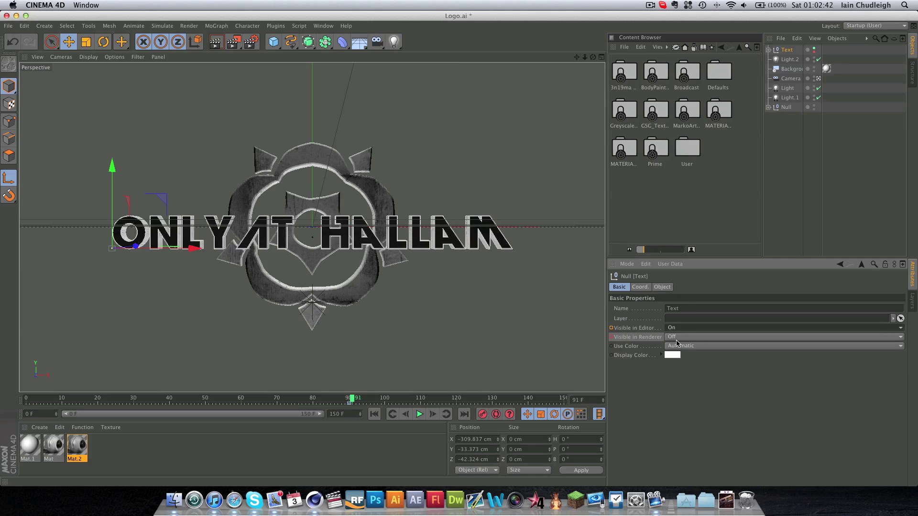
pyautogui.click(677, 338)
pyautogui.click(676, 356)
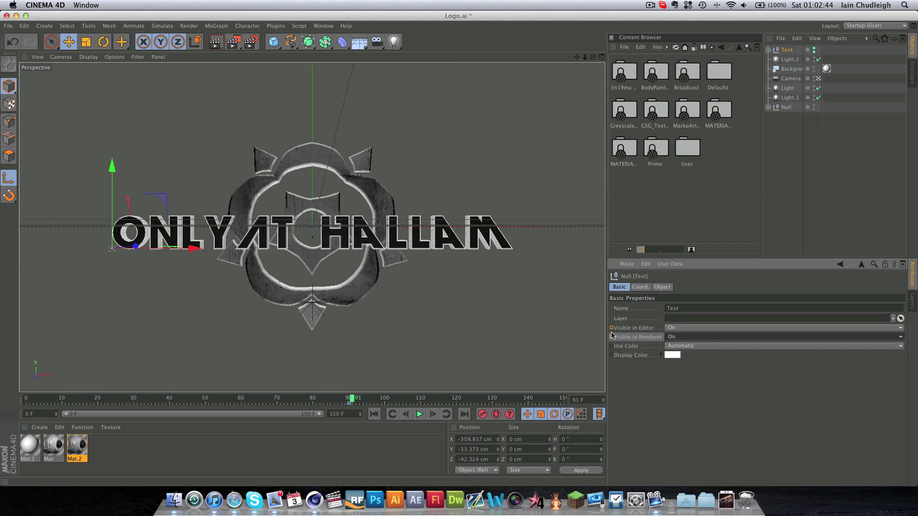
pyautogui.keyDown('ctrl'); pyautogui.click(611, 338); pyautogui.keyUp('ctrl')
pyautogui.moveTo(352, 398); pyautogui.dragTo(371, 398)
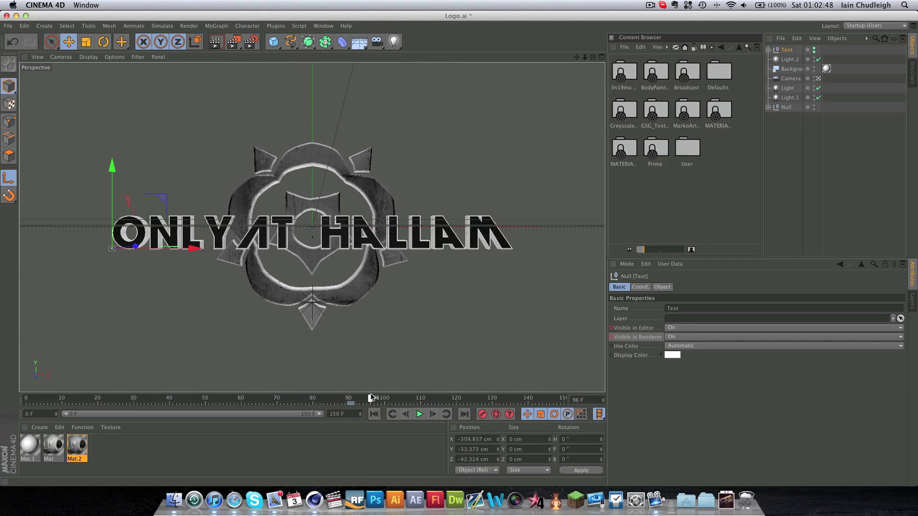
# Select all twelve letters in the Text group, rotate them edge-on to 85° pitch, and record a keyframe at frame 93.
pyautogui.click(769, 49)
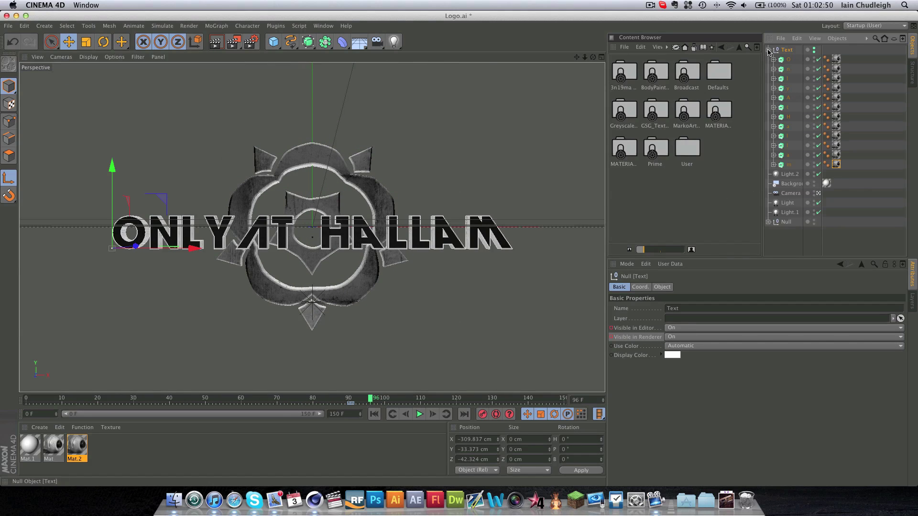
pyautogui.click(788, 59)
pyautogui.keyDown('shift'); pyautogui.click(784, 165); pyautogui.keyUp('shift')
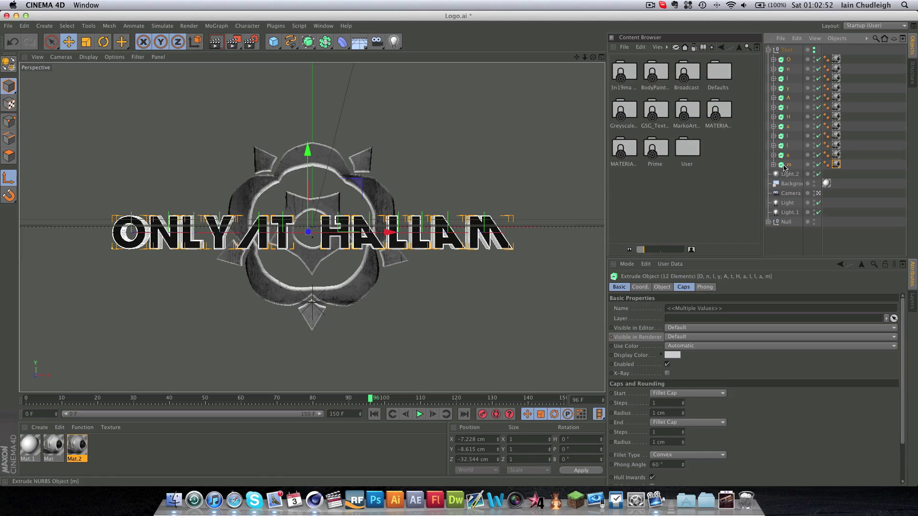
pyautogui.moveTo(370, 400); pyautogui.dragTo(352, 400)
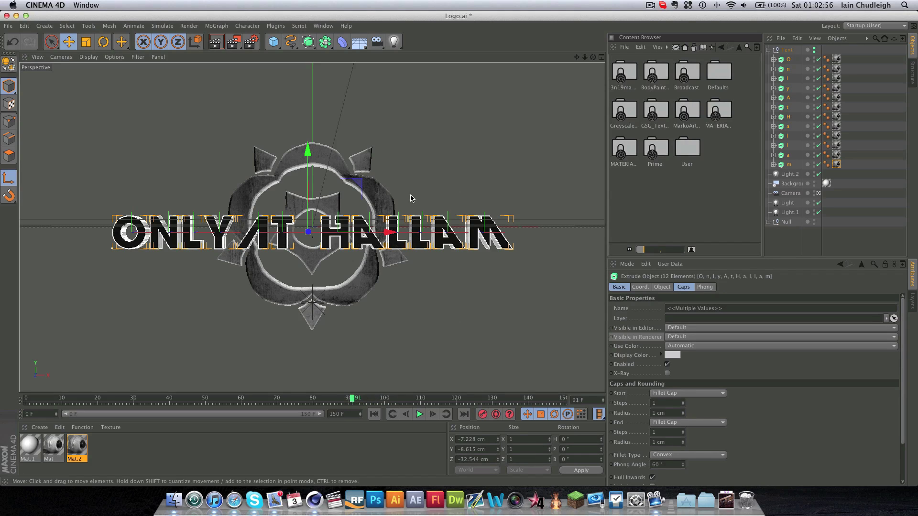
pyautogui.press('r')
pyautogui.moveTo(308, 201); pyautogui.dragTo(305, 267)
pyautogui.press('super+z')
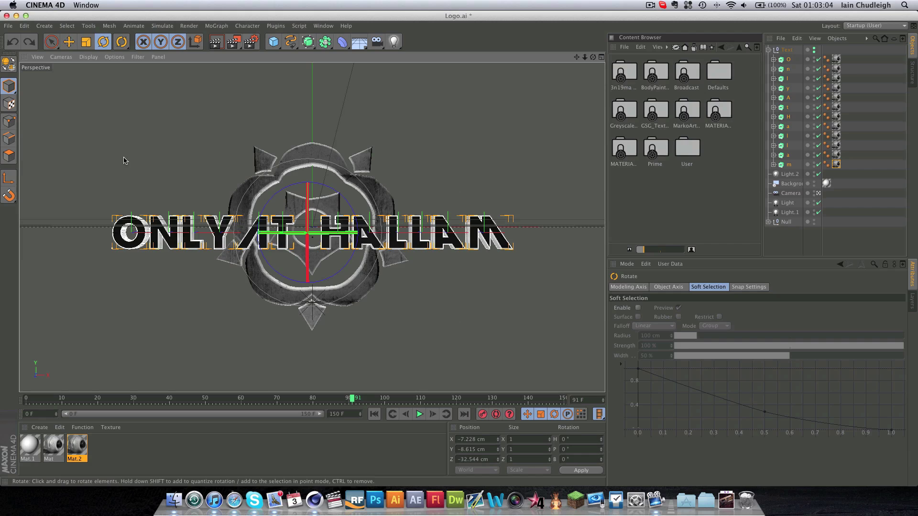
pyautogui.moveTo(307, 218); pyautogui.dragTo(316, 285)
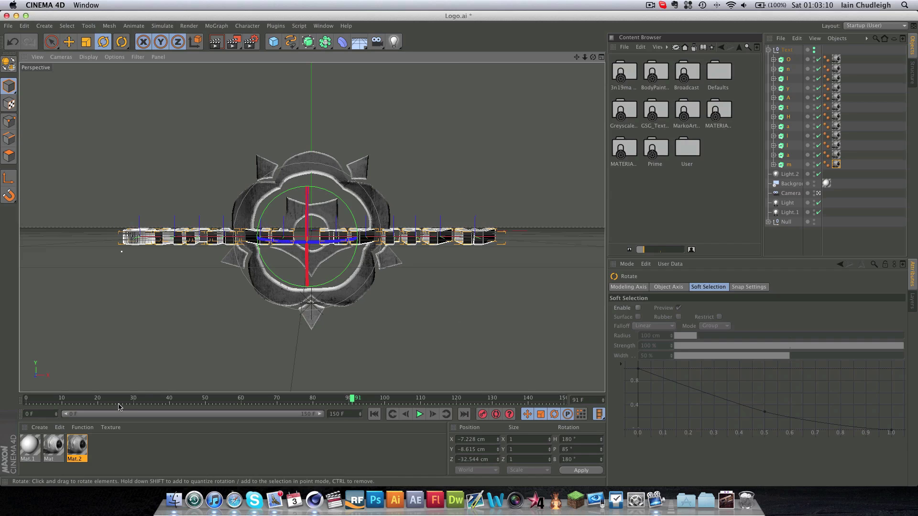
pyautogui.moveTo(121, 400); pyautogui.dragTo(360, 401)
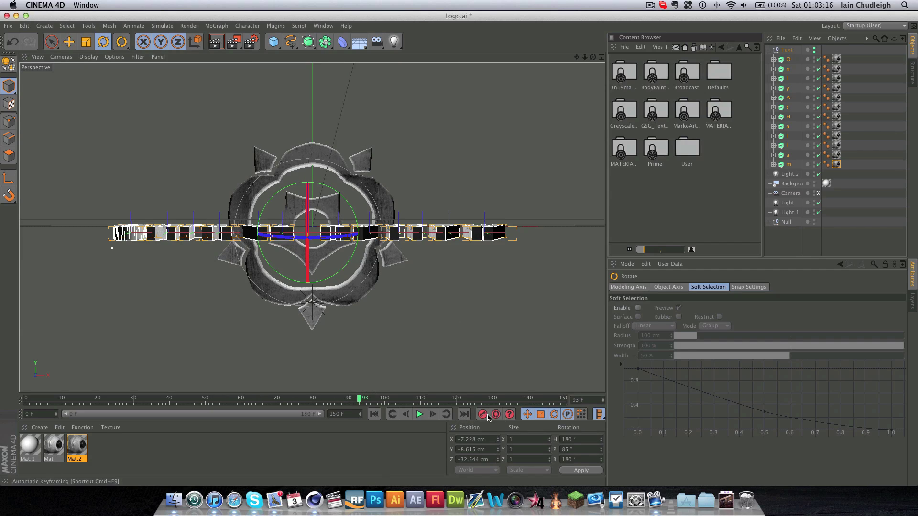
# At frame 120, rotate the twelve letters back to face front at 0° pitch, keyframe them, and scrub back to check the turn.
pyautogui.moveTo(362, 400); pyautogui.dragTo(457, 404)
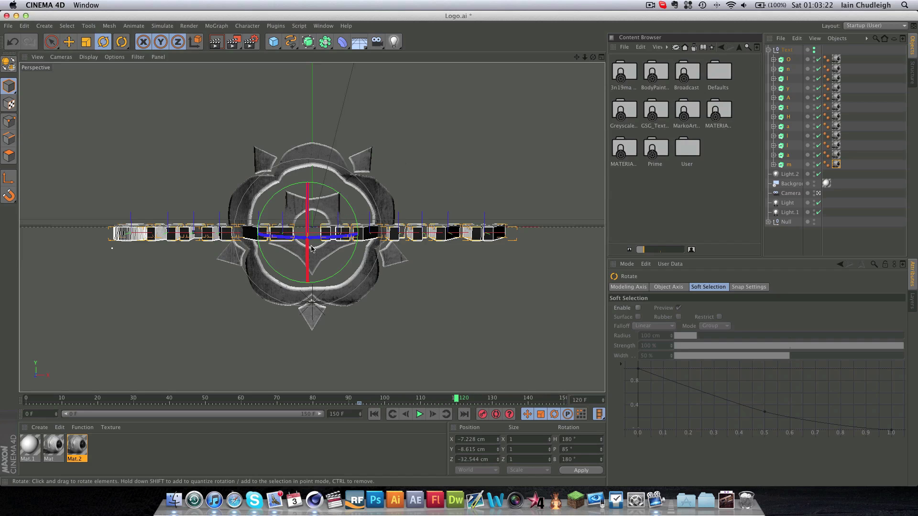
pyautogui.moveTo(304, 258); pyautogui.dragTo(300, 146)
pyautogui.moveTo(455, 398); pyautogui.dragTo(420, 398)
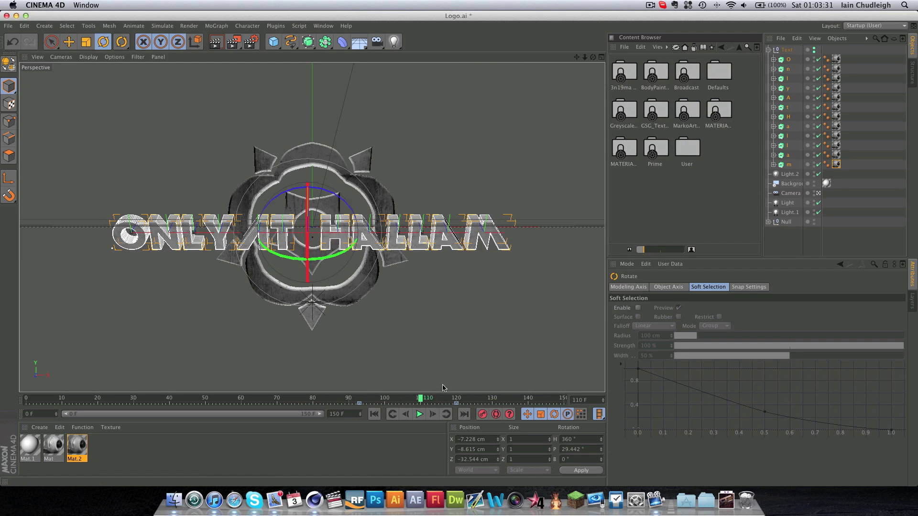
# Move the ending rotation keyframe of the outer O and m to frame 98, and that of the adjacent n and a to frame 103.
pyautogui.click(786, 61)
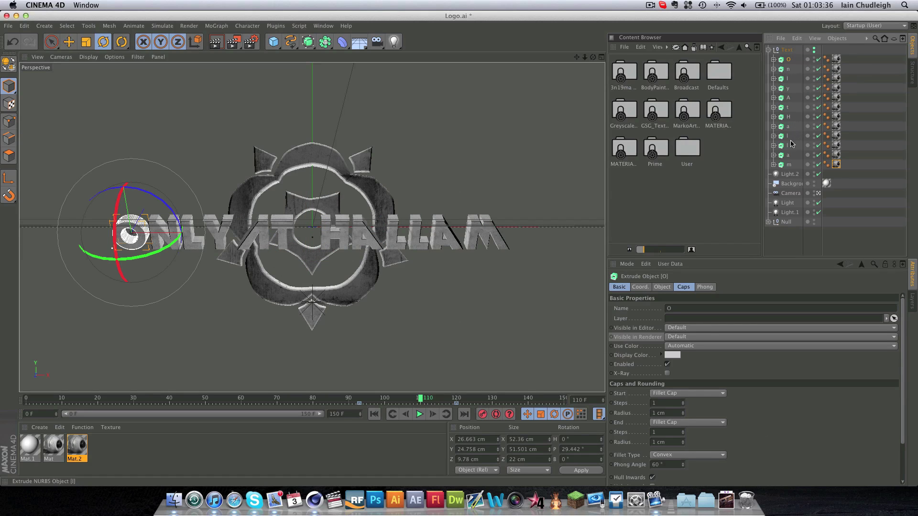
pyautogui.keyDown('shift'); pyautogui.click(783, 166); pyautogui.keyUp('shift')
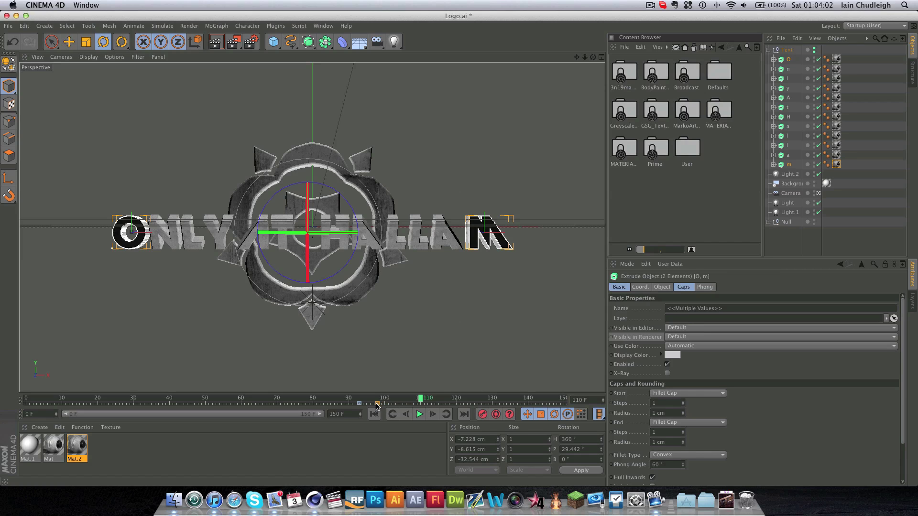
pyautogui.moveTo(377, 406); pyautogui.dragTo(396, 405)
pyautogui.click(788, 155)
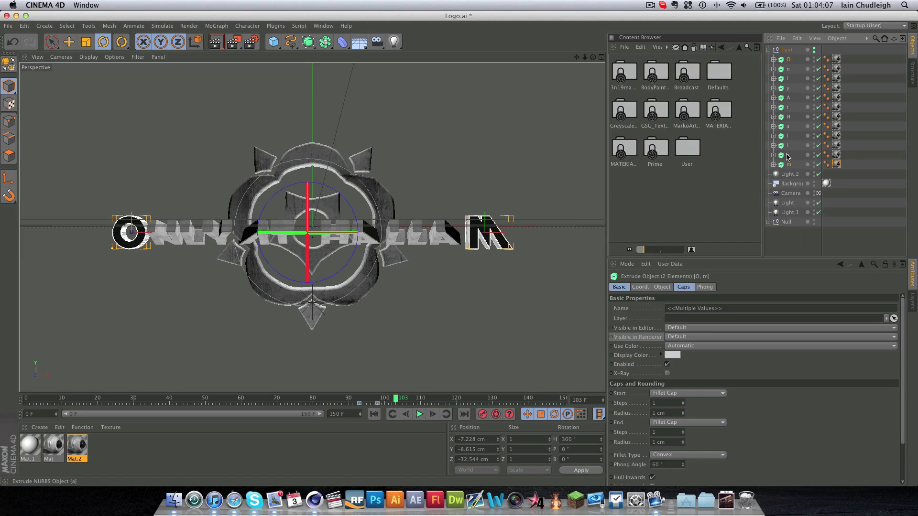
pyautogui.keyDown('shift'); pyautogui.click(788, 69); pyautogui.keyUp('shift')
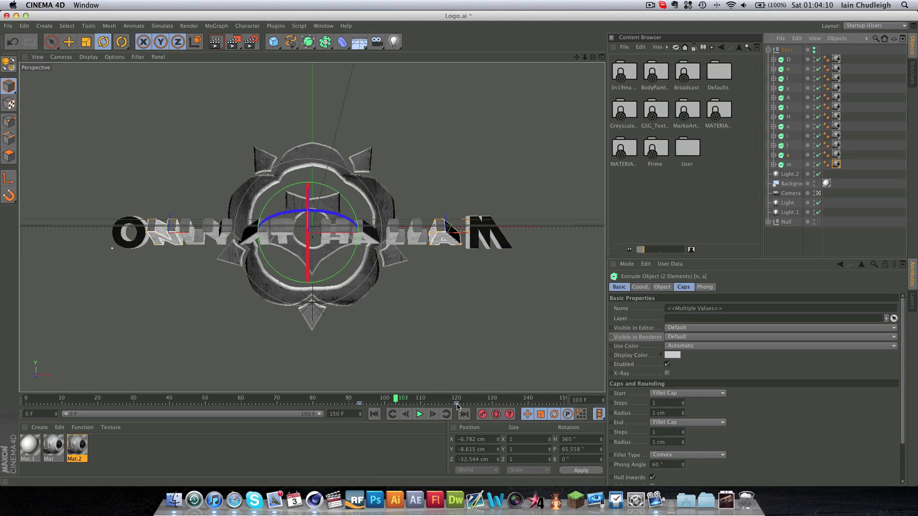
pyautogui.moveTo(396, 402); pyautogui.dragTo(410, 401)
# Move the ending rotation keyframe of the l in Only and the second l in Hallam to frame 107.
pyautogui.click(786, 145)
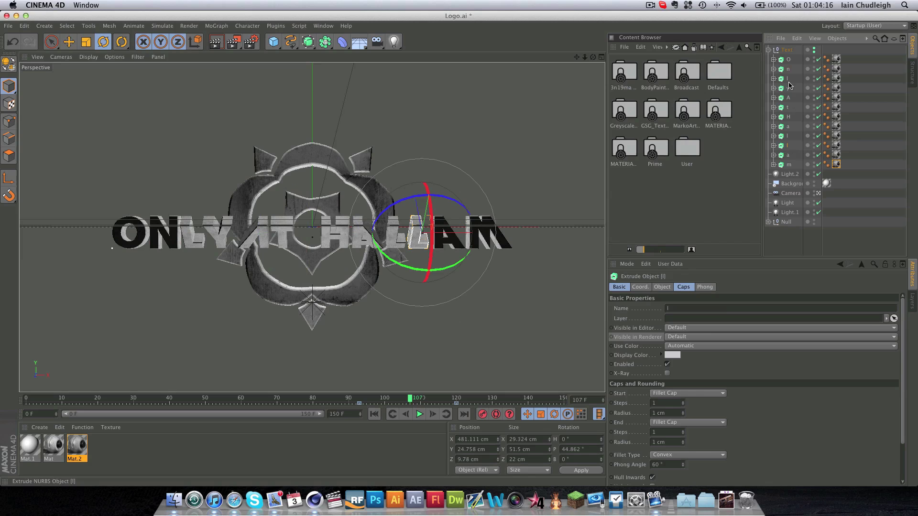
pyautogui.keyDown('shift'); pyautogui.click(787, 78); pyautogui.keyUp('shift')
pyautogui.click(409, 401)
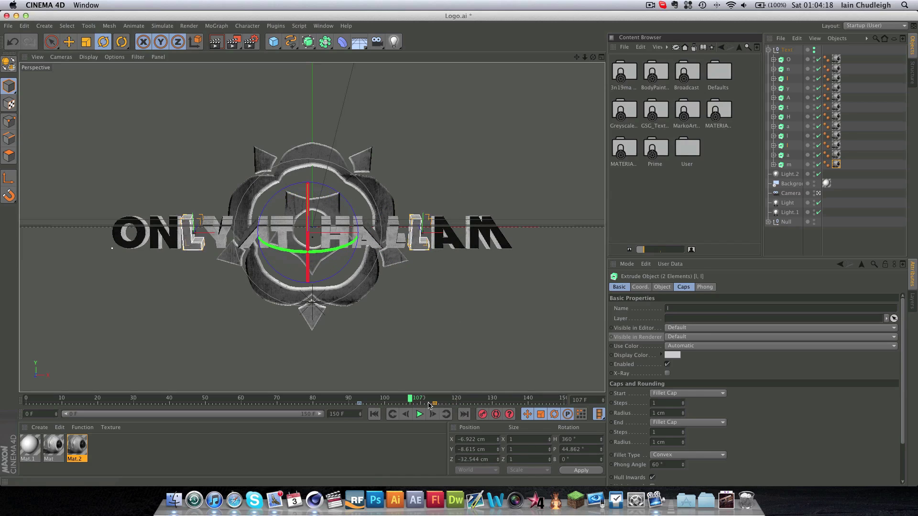
pyautogui.click(424, 400)
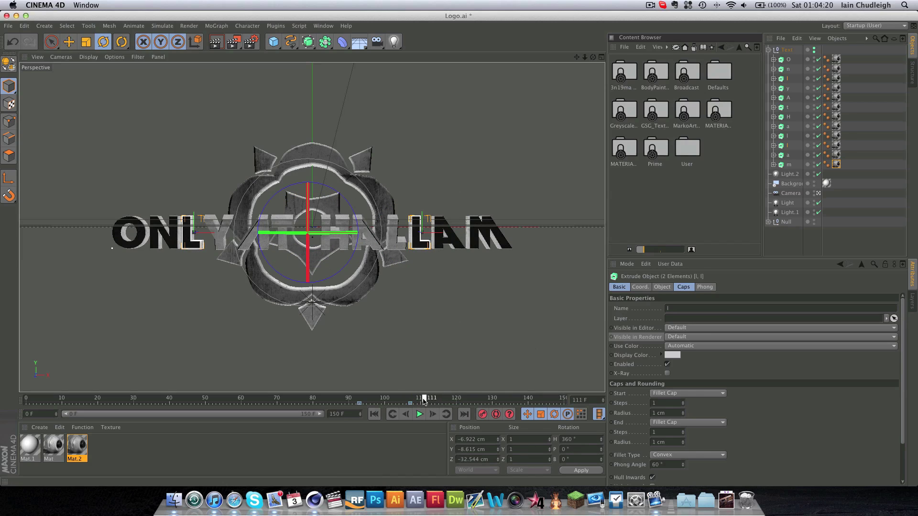
# Move the ending rotation keyframe of the y in Only and the first l in Hallam to frame 111.
pyautogui.click(787, 89)
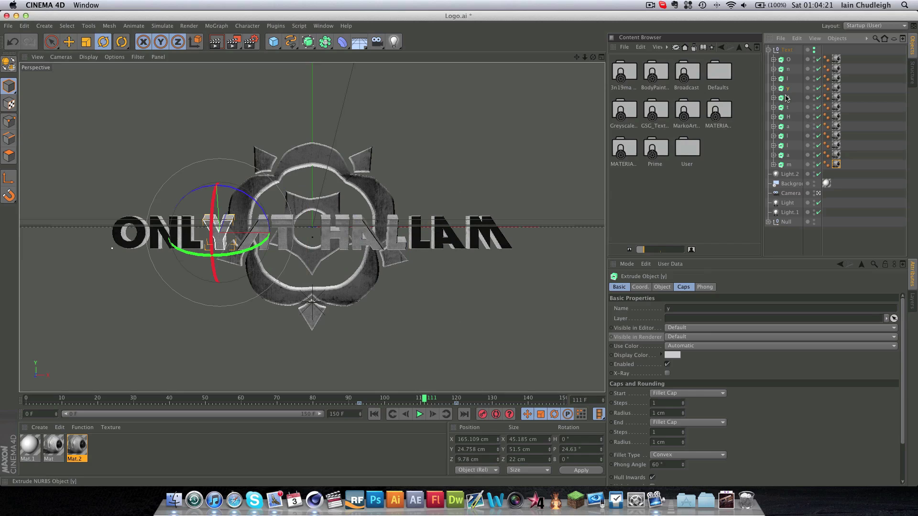
pyautogui.keyDown('shift'); pyautogui.click(788, 127); pyautogui.keyUp('shift')
pyautogui.keyDown('ctrl'); pyautogui.click(787, 127); pyautogui.keyUp('ctrl')
pyautogui.keyDown('shift'); pyautogui.click(788, 137); pyautogui.keyUp('shift')
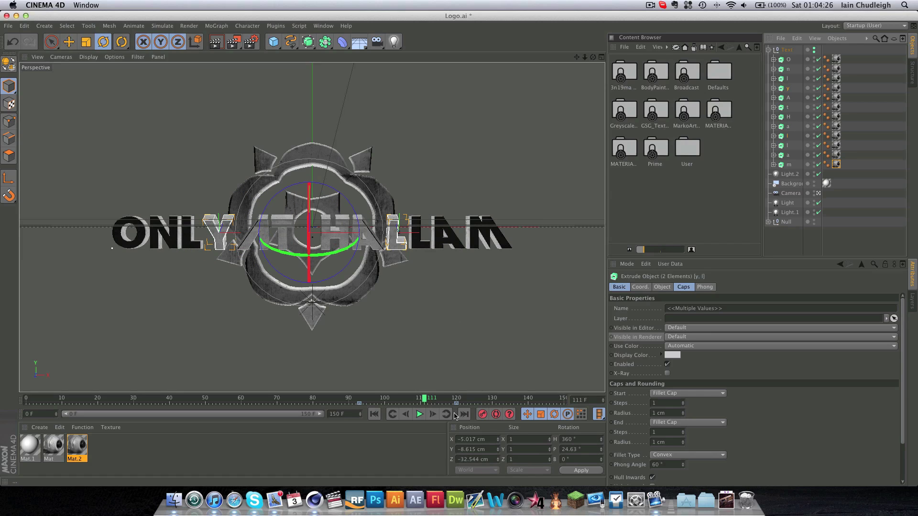
pyautogui.moveTo(425, 399); pyautogui.dragTo(441, 400)
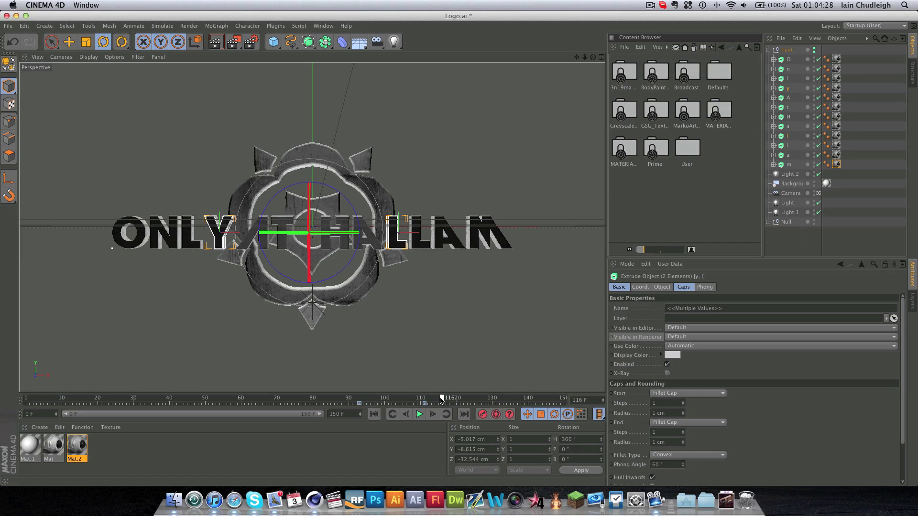
# Move the ending rotation keyframe of the A in At and the first a in Hallam to frame 116, then render the view at frame 115.
pyautogui.click(788, 98)
pyautogui.keyDown('shift'); pyautogui.click(789, 127); pyautogui.keyUp('shift')
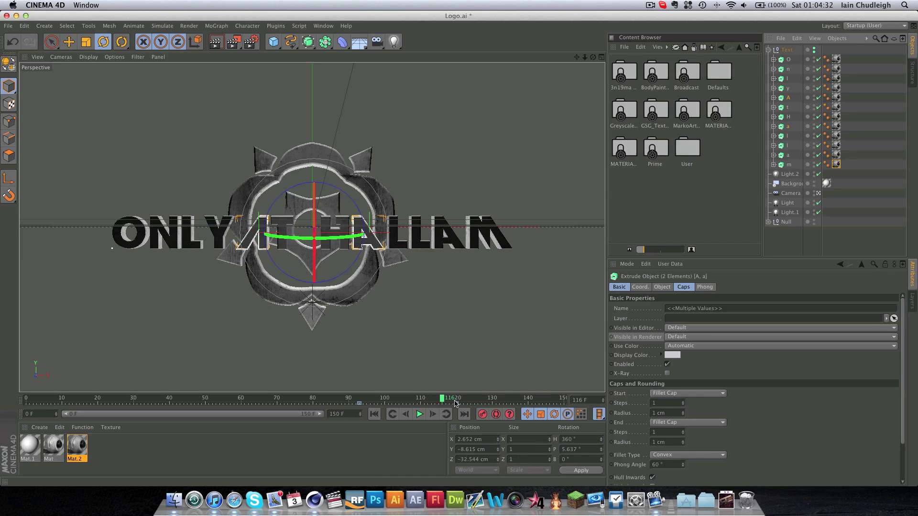
pyautogui.moveTo(441, 398)
pyautogui.mouseDown()
pyautogui.moveTo(466, 401)
pyautogui.moveTo(284, 401)
pyautogui.moveTo(451, 405)
pyautogui.moveTo(378, 412)
pyautogui.moveTo(454, 406)
pyautogui.moveTo(369, 415)
pyautogui.moveTo(383, 406)
pyautogui.moveTo(265, 406)
pyautogui.moveTo(438, 400)
pyautogui.mouseUp()
pyautogui.hotkey('ctrl', 'r')
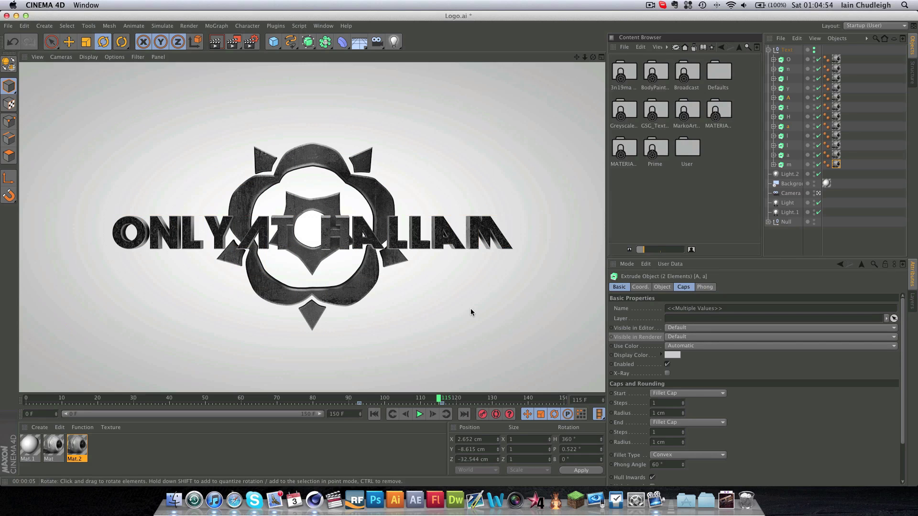
# Collapse the Text group and delete the Background object from the scene.
pyautogui.click(768, 50)
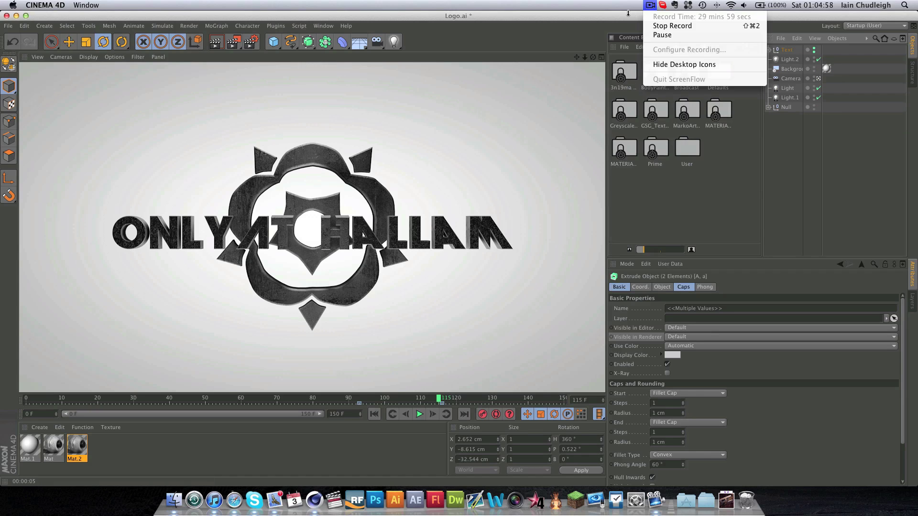
pyautogui.click(660, 27)
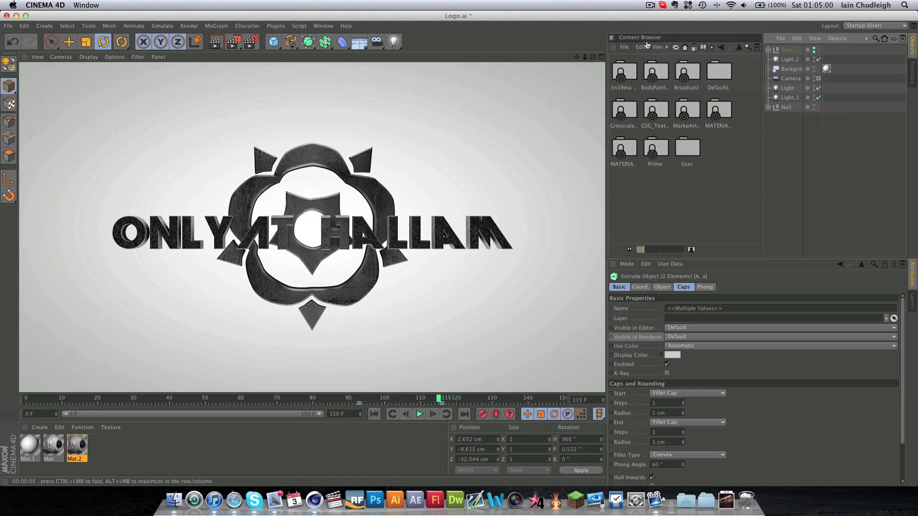
pyautogui.click(789, 70)
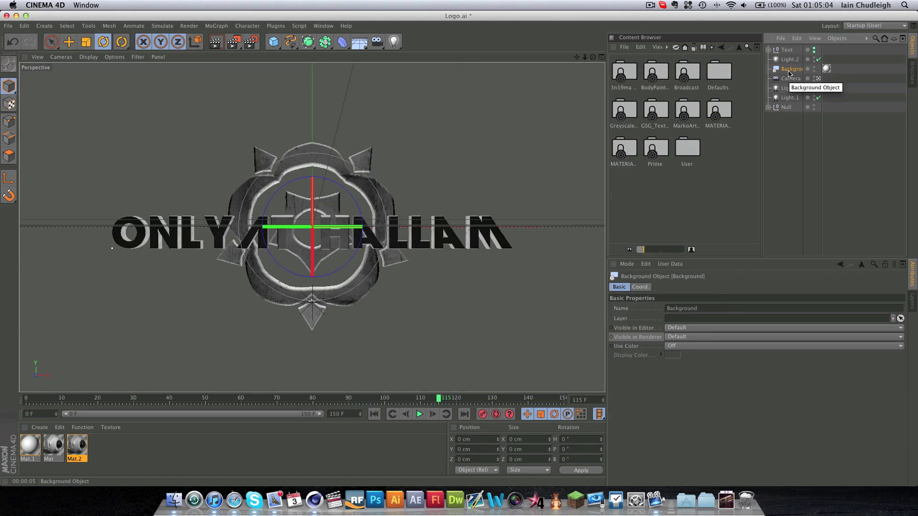
pyautogui.press('Delete')
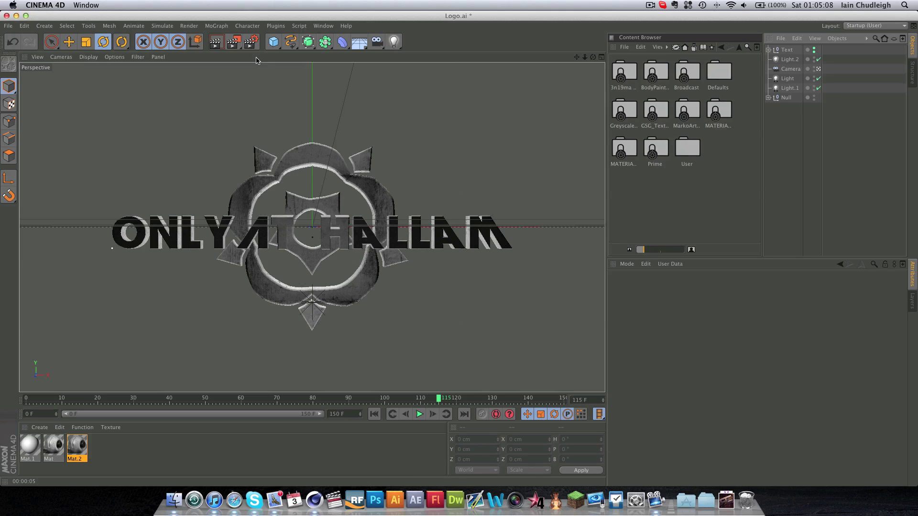
# Set the render output's frame range to All Frames in the render settings.
pyautogui.click(251, 41)
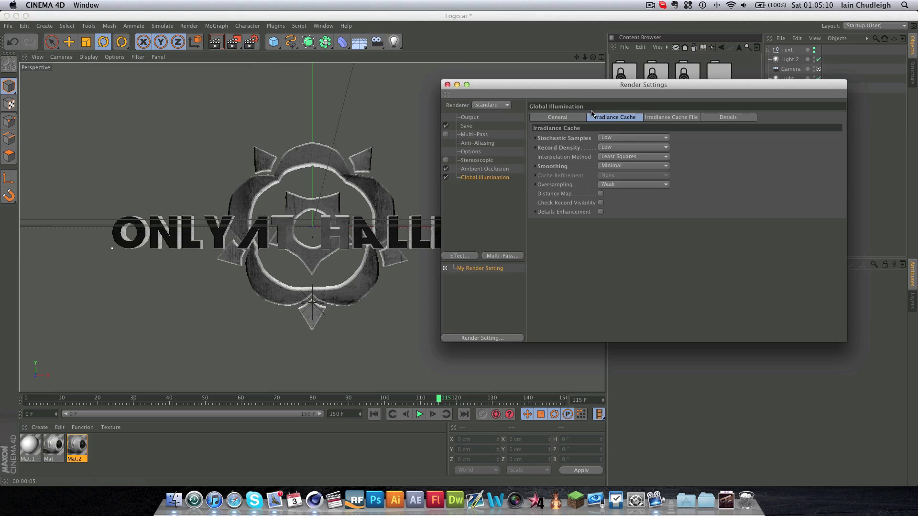
pyautogui.moveTo(557, 89); pyautogui.dragTo(528, 81)
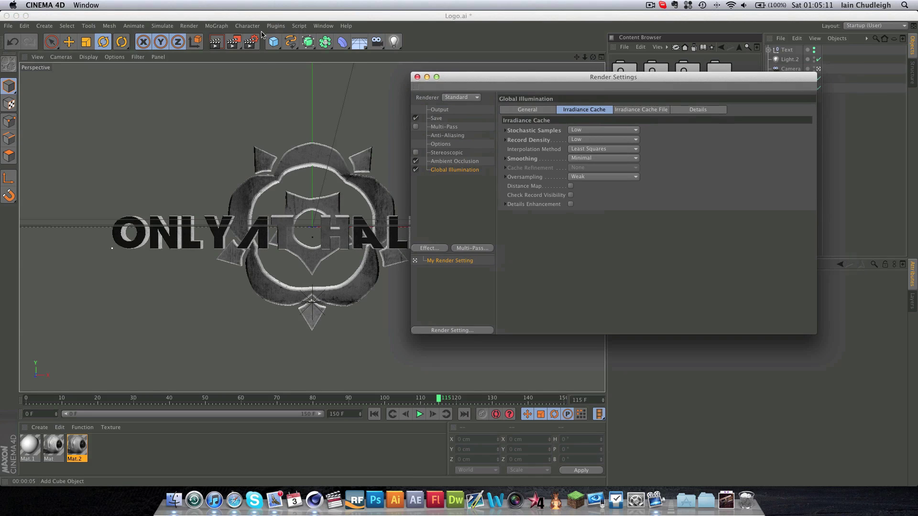
pyautogui.click(437, 111)
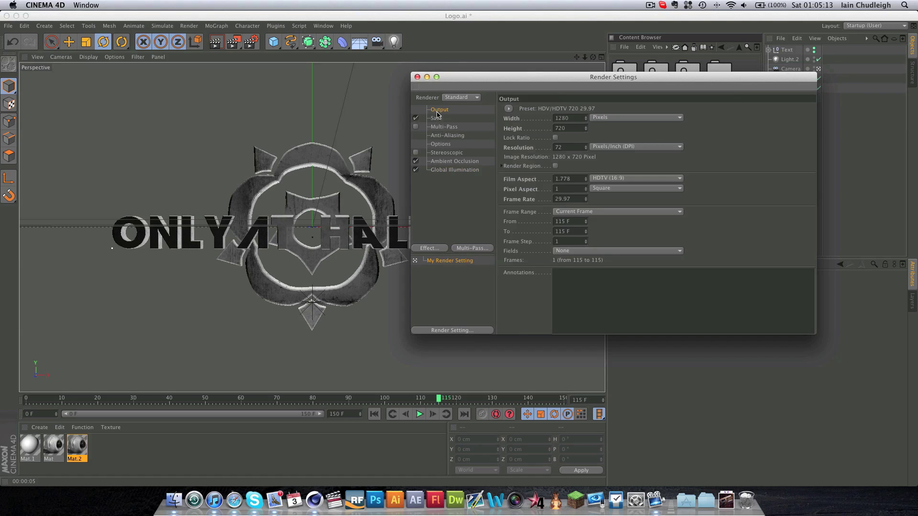
pyautogui.click(560, 212)
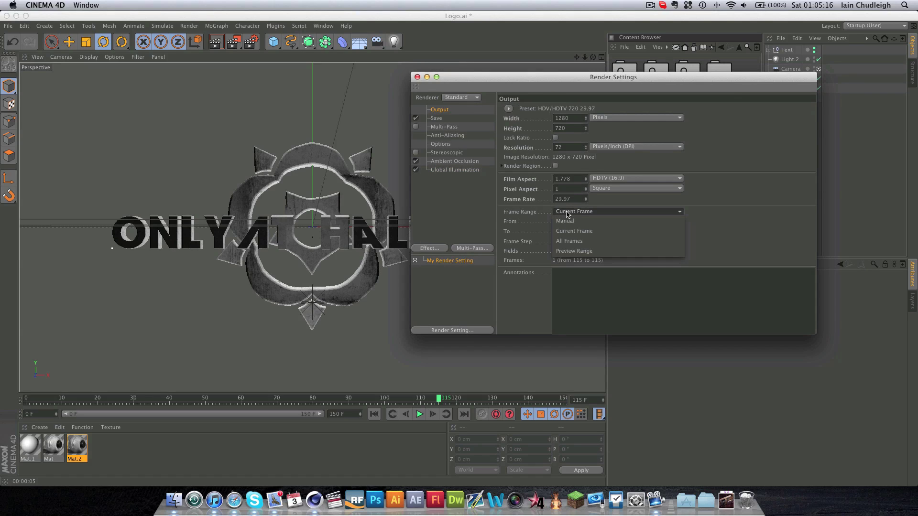
pyautogui.click(570, 241)
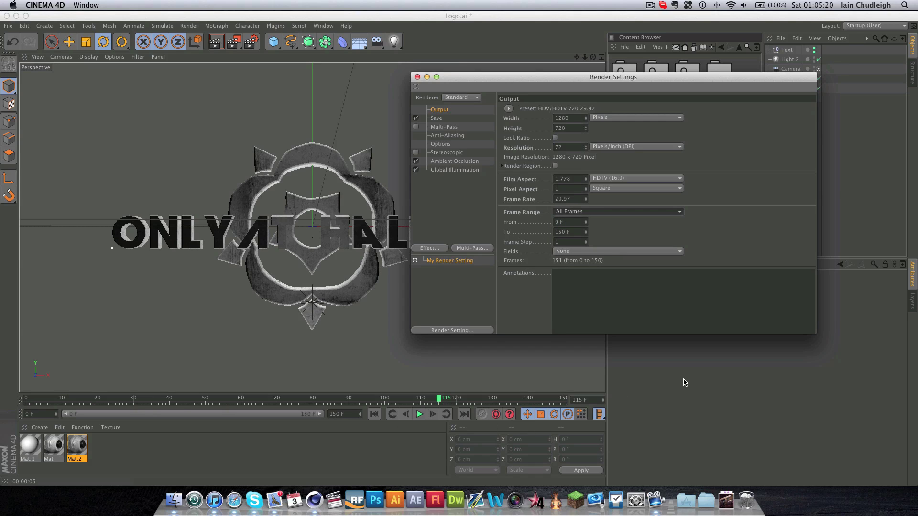
# Enable the alpha channel for the saved TIFF (PSD Layers) images and close the render settings.
pyautogui.click(436, 119)
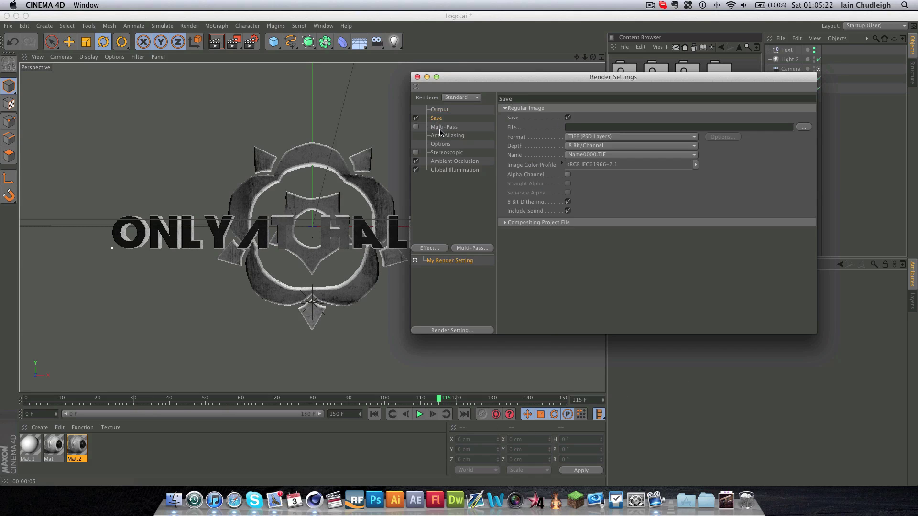
pyautogui.click(592, 139)
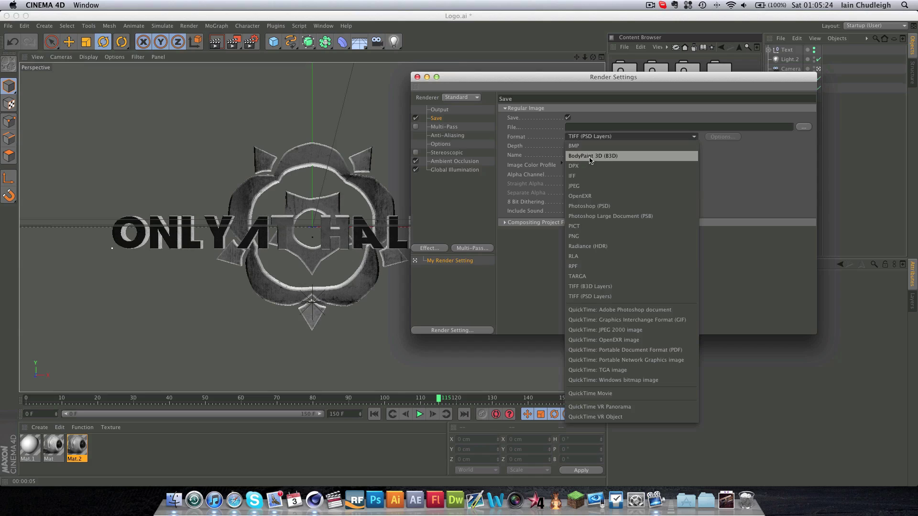
pyautogui.click(591, 137)
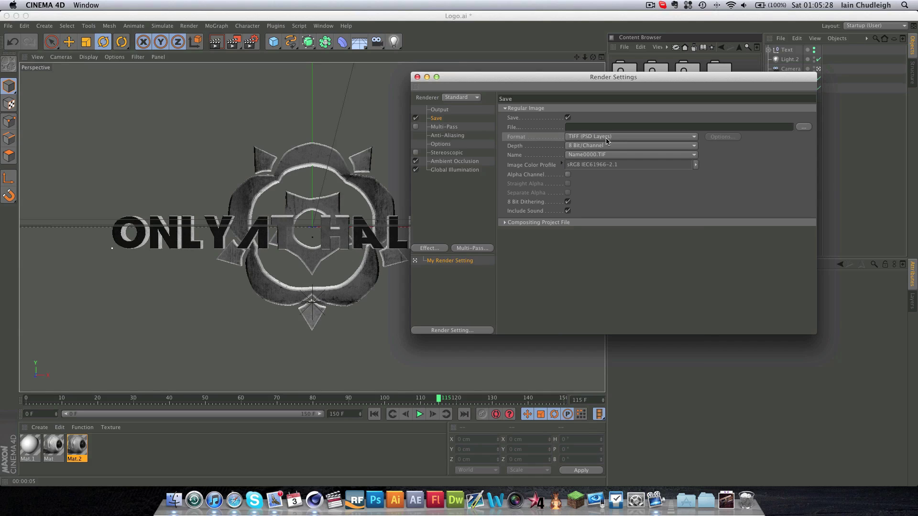
pyautogui.click(568, 175)
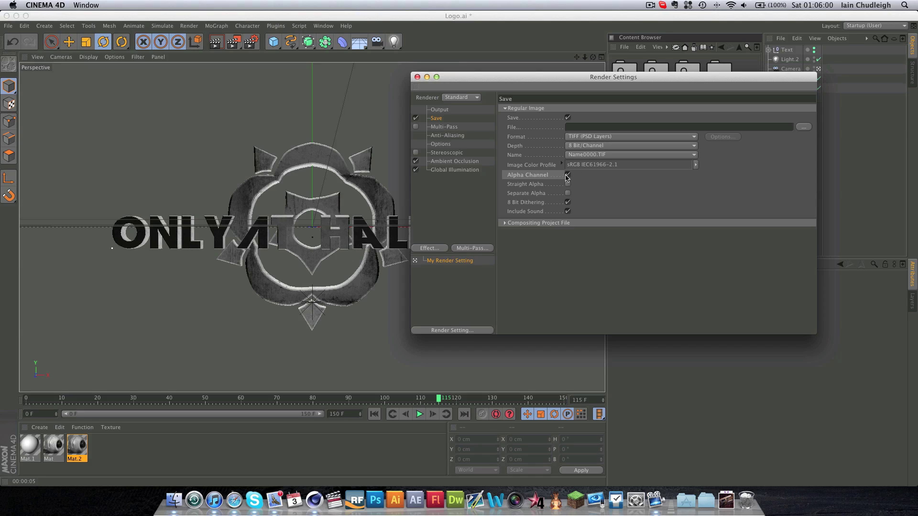
pyautogui.click(417, 77)
# Render the full animation to the Picture Viewer and zoom out to fit the whole frame.
pyautogui.click(234, 41)
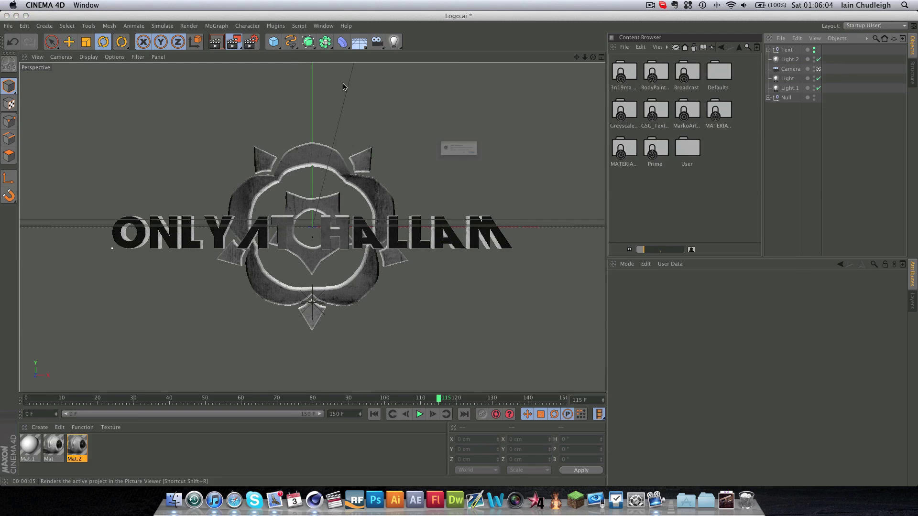
pyautogui.click(530, 171)
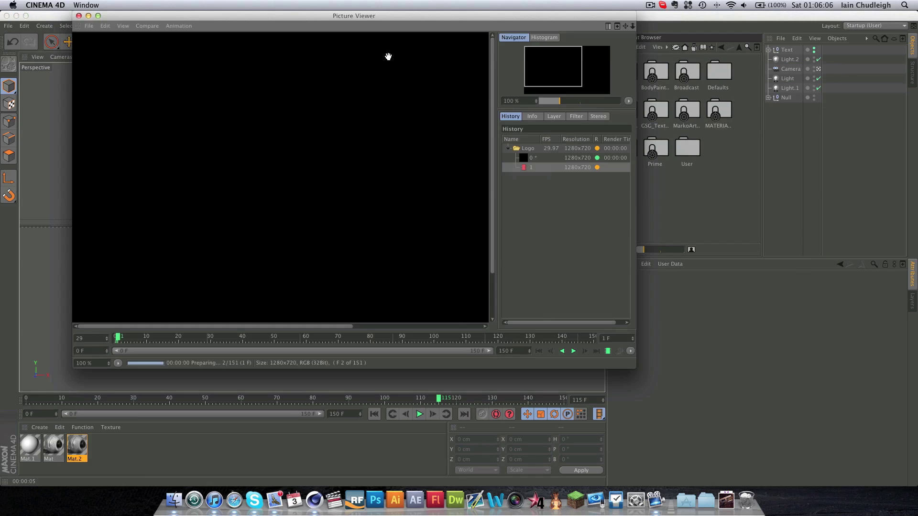
pyautogui.scroll(-1, 263, 200)
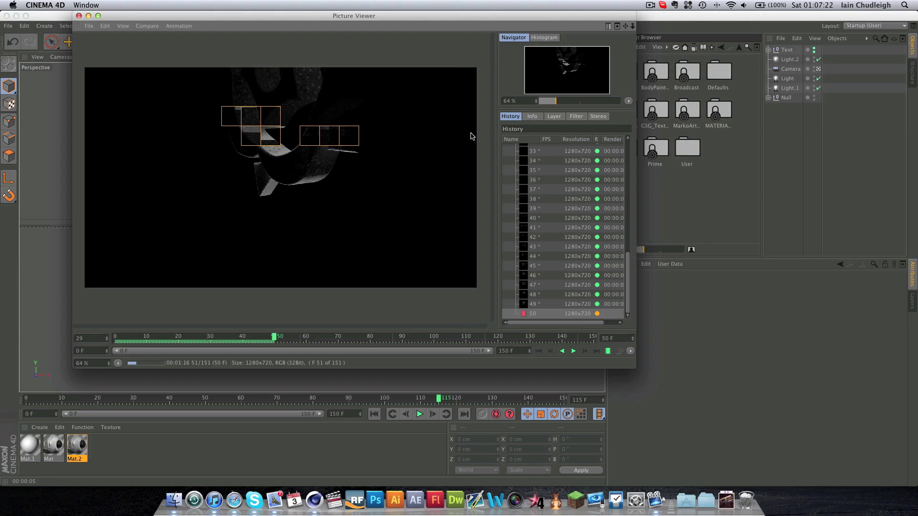
pyautogui.click(650, 5)
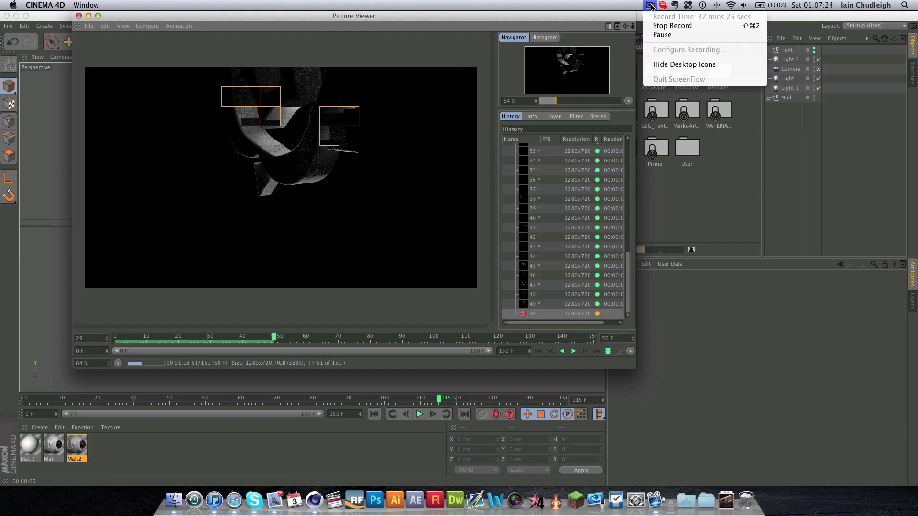
pyautogui.click(620, 19)
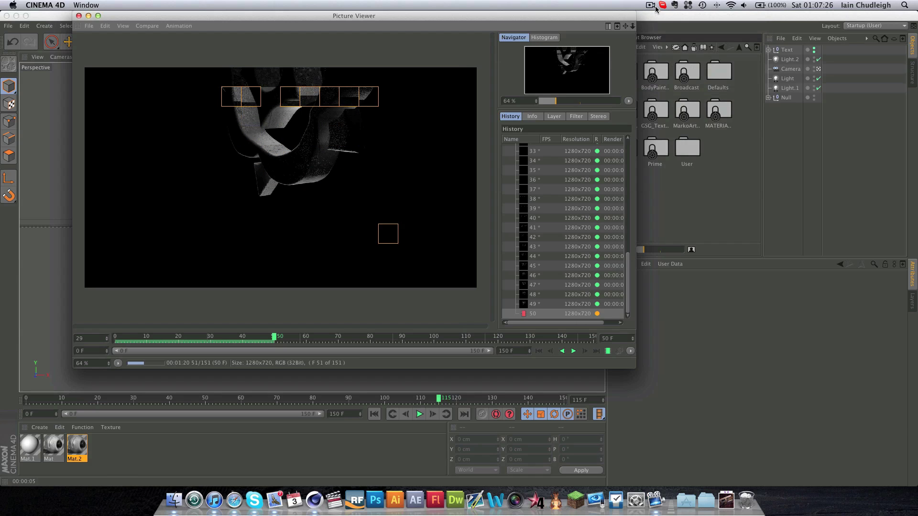